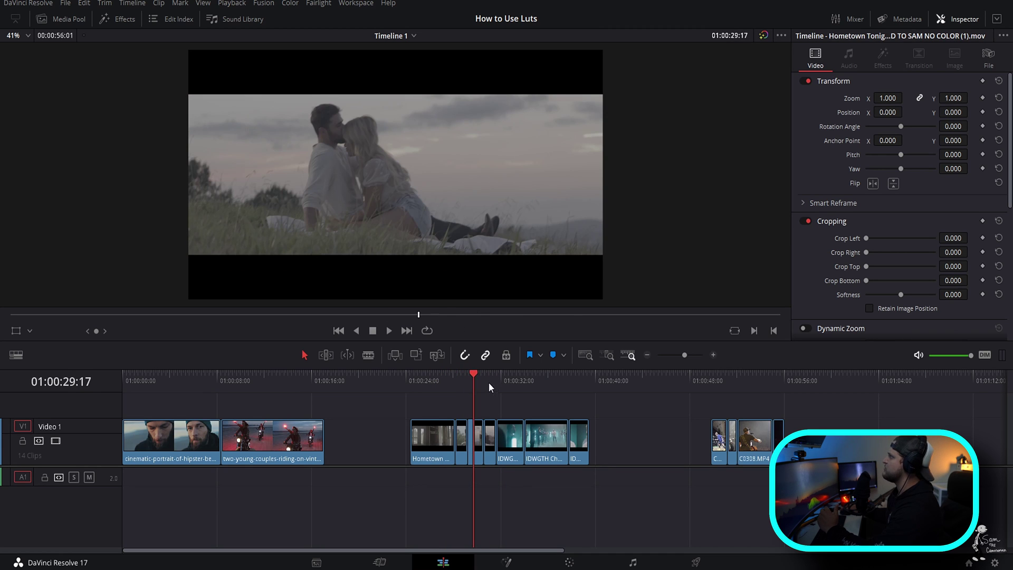
Scrub through the timeline clips, then park the playhead on the bearded man portrait at 01:00:07:06
left_click_drag(488, 382, 473, 419)
left_click(451, 384)
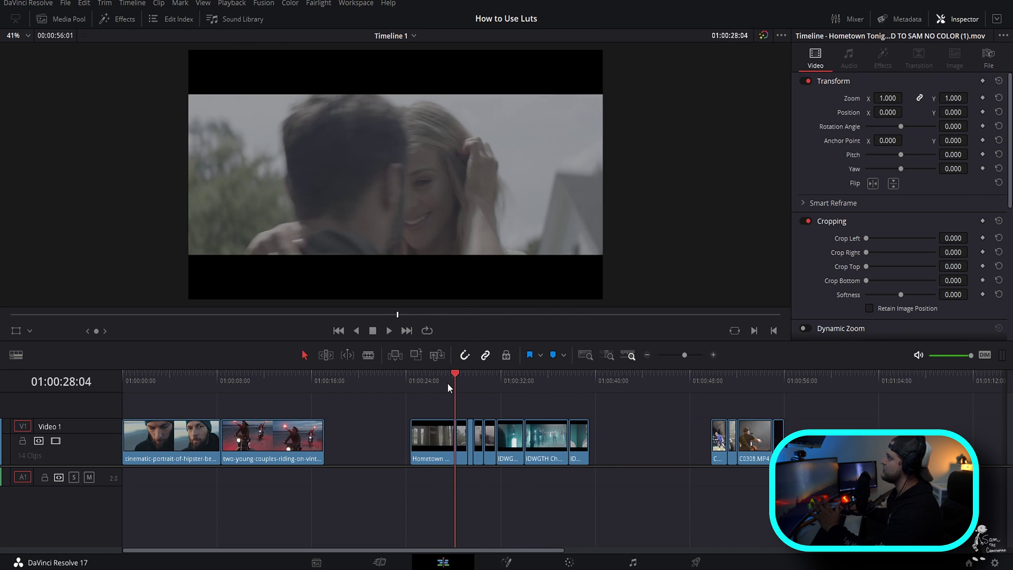
left_click(512, 389)
left_click(714, 380)
left_click(726, 382)
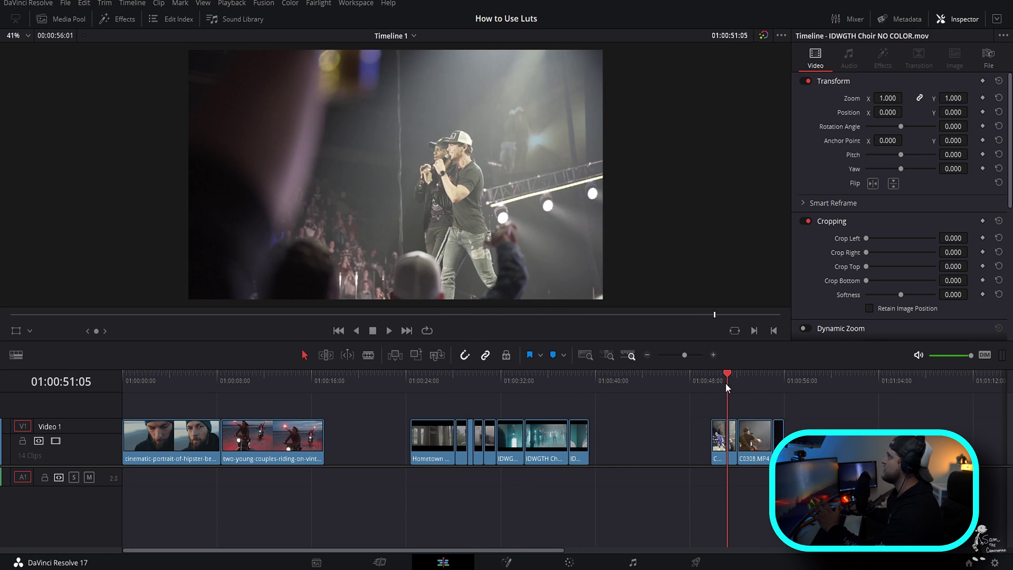
left_click(737, 386)
left_click_drag(745, 385, 723, 401)
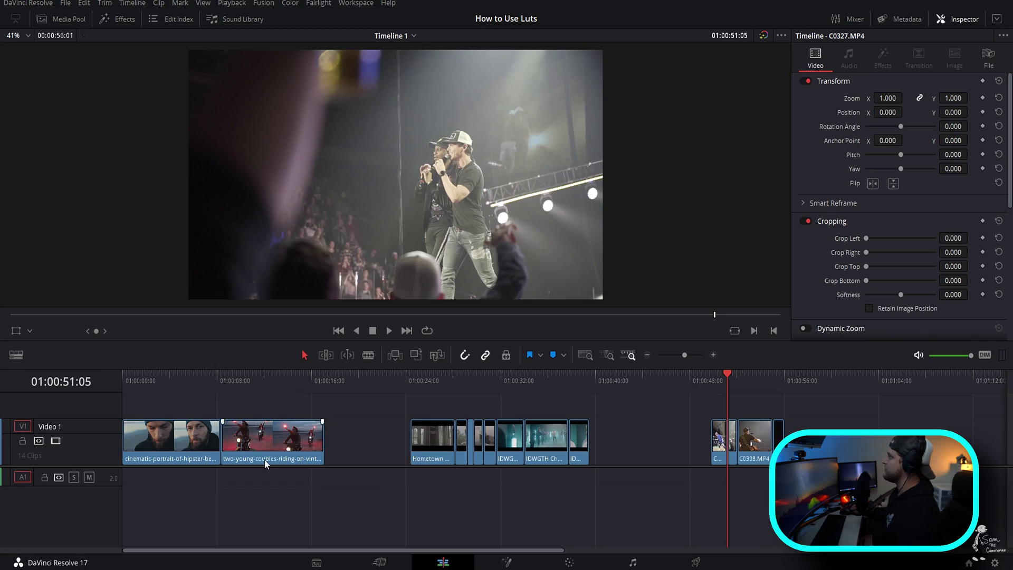
left_click(216, 384)
left_click(213, 387)
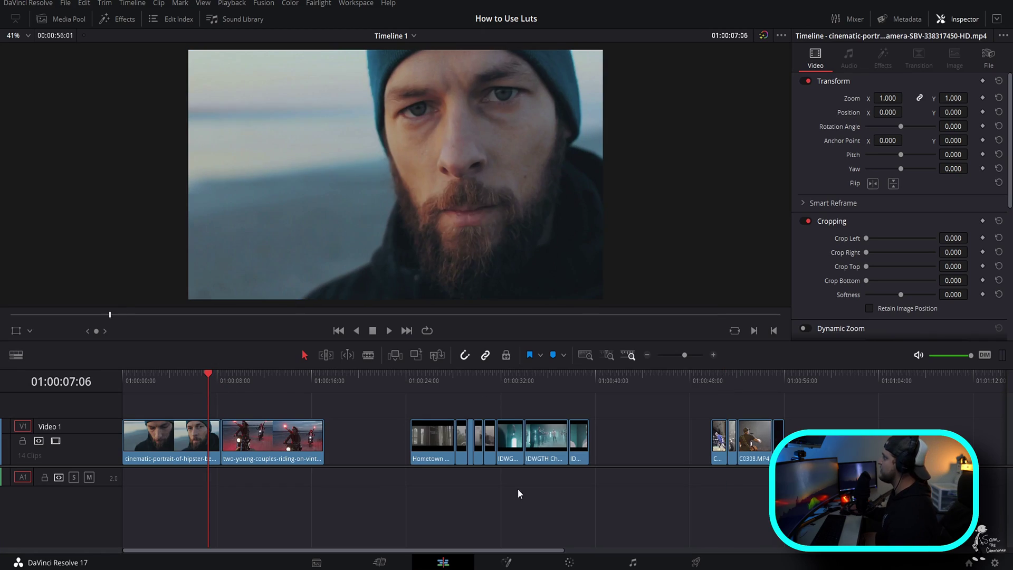
On the Color page, show the clip thumbnails and select clip 06, the couple in the grass
left_click(571, 563)
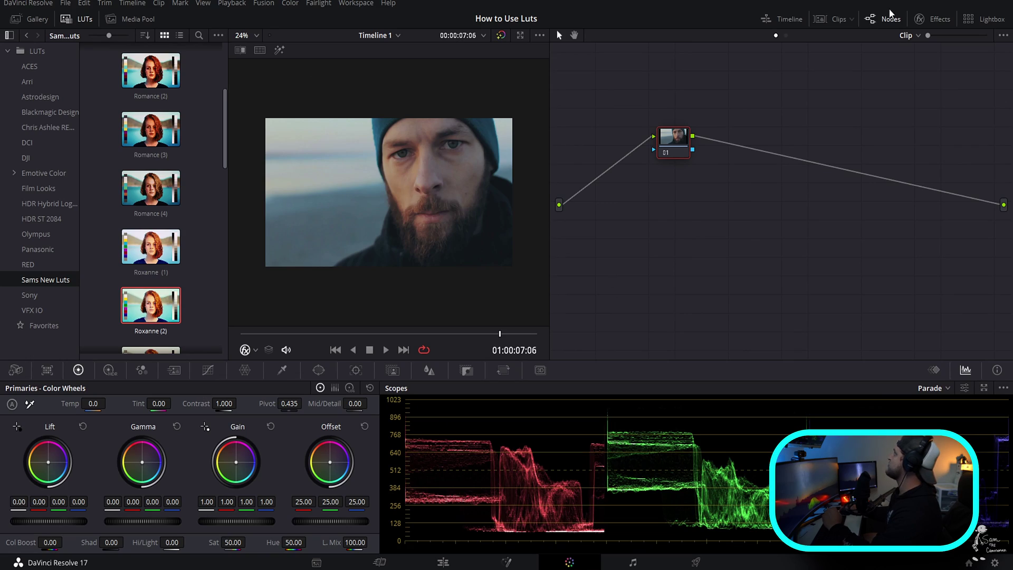
left_click(828, 19)
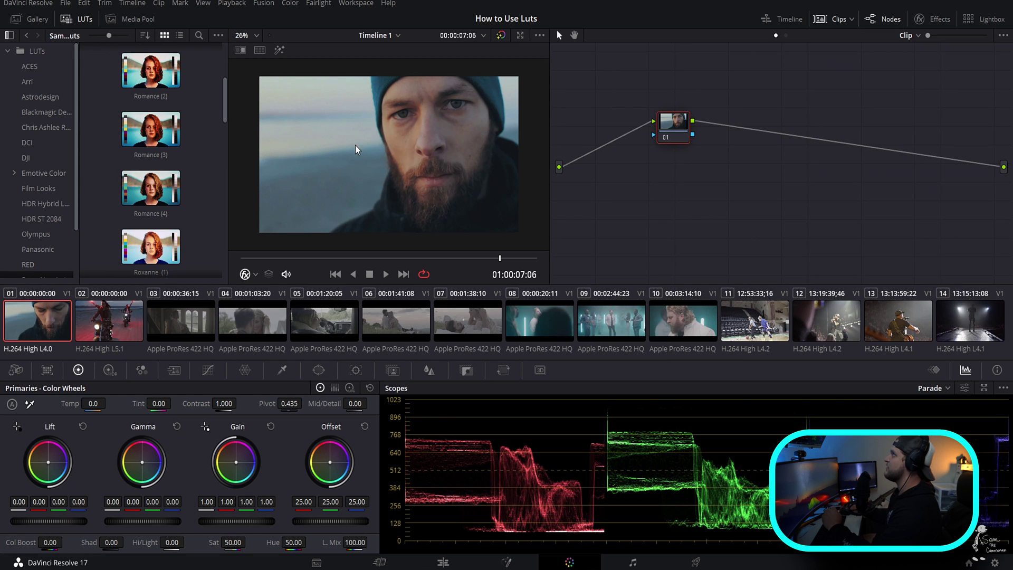
left_click_drag(223, 108, 209, 160)
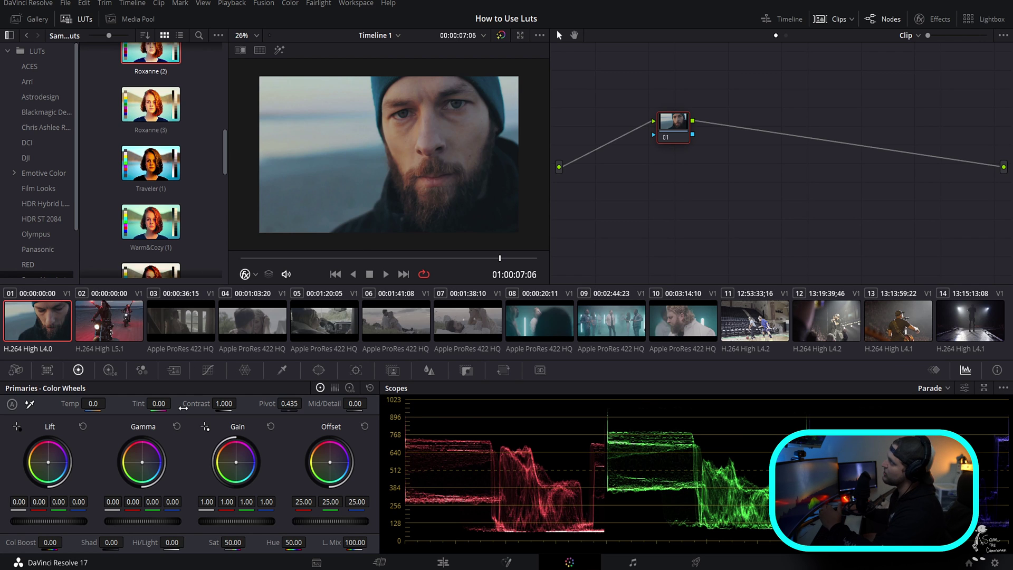
left_click(365, 333)
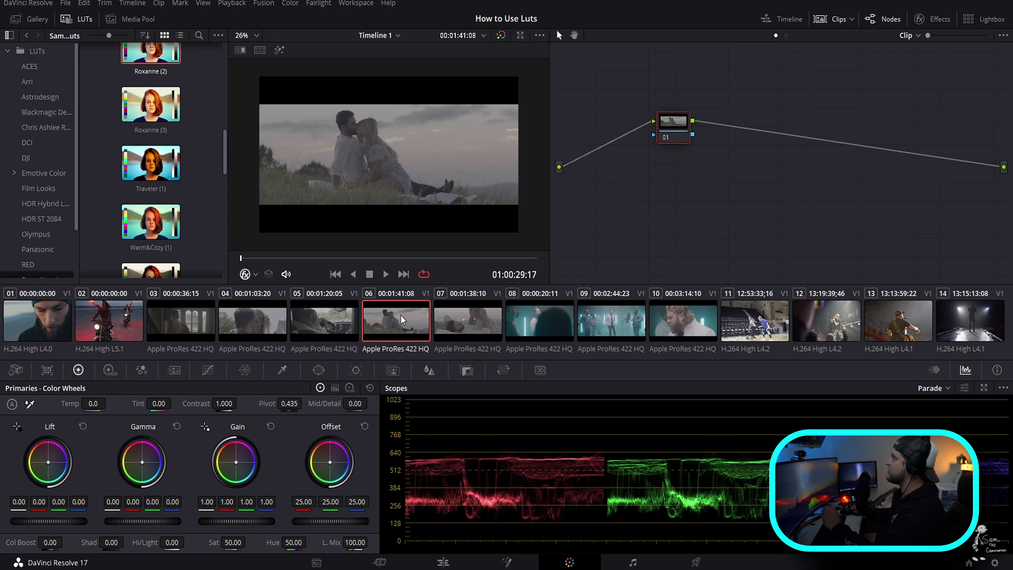
left_click(330, 258)
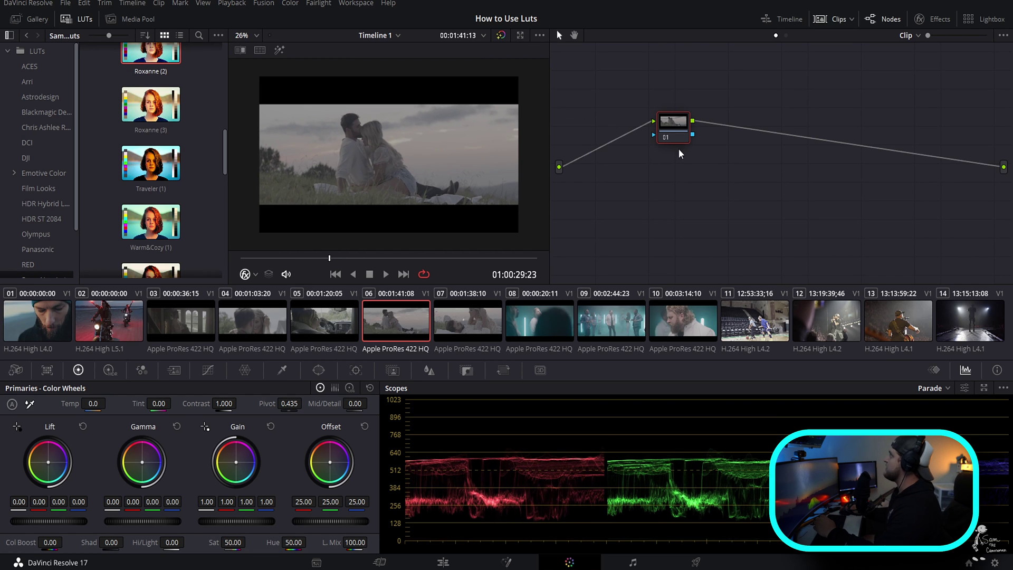
left_click_drag(681, 136, 653, 115)
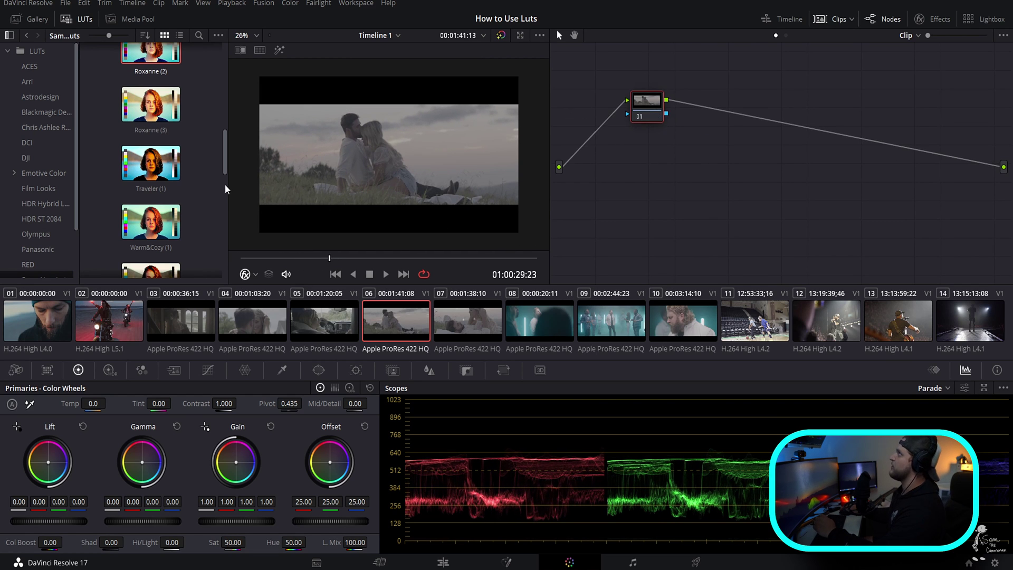
Apply the Roxanne (3) LUT to node 01 of clip 06 and preview a later frame
double_click(157, 111)
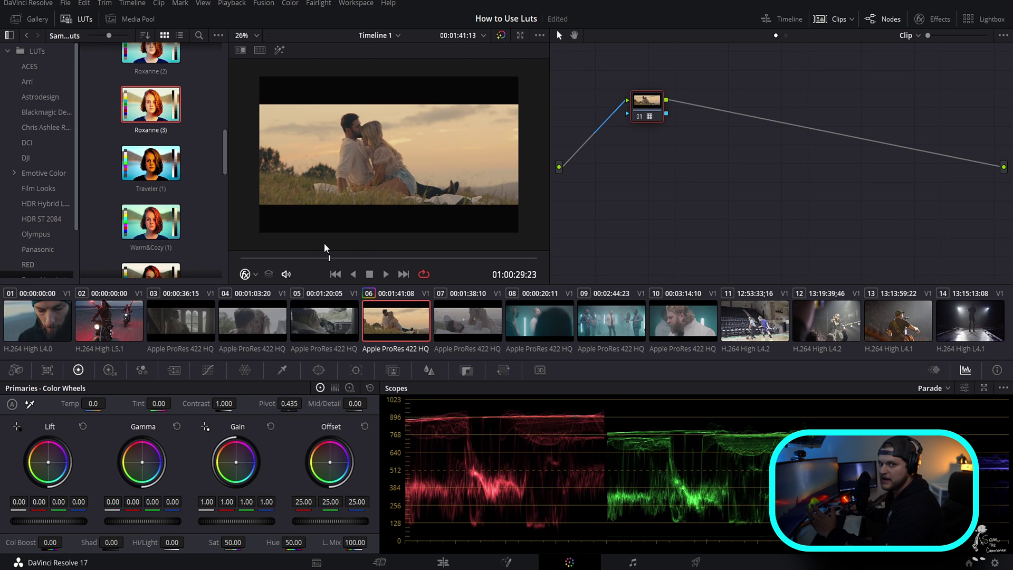
left_click_drag(326, 248, 379, 248)
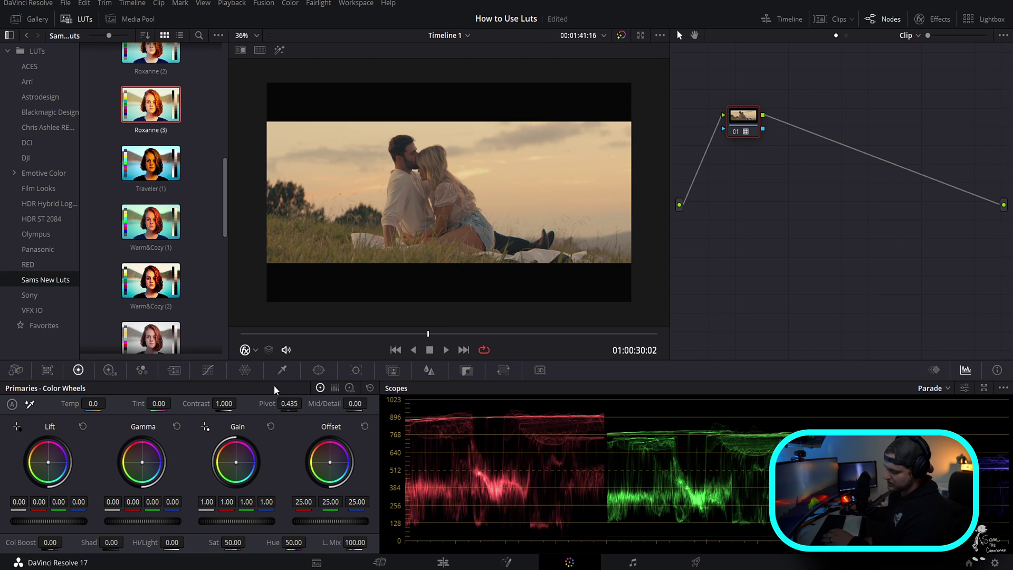
Add serial node 02 to clip 06 with Lift -0.04 and Gain 1.07
key("alt+s")
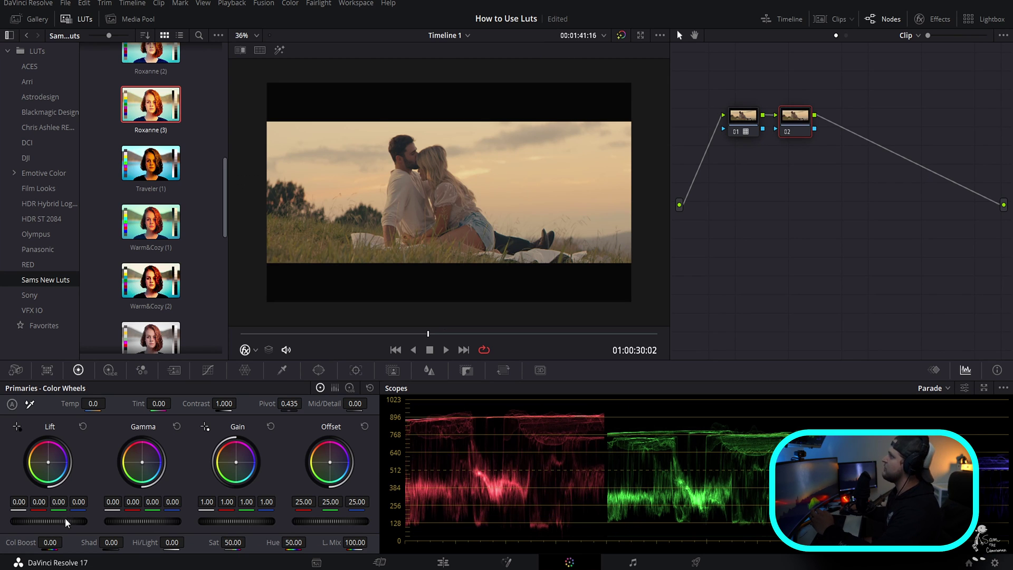
left_click_drag(67, 522, 51, 523)
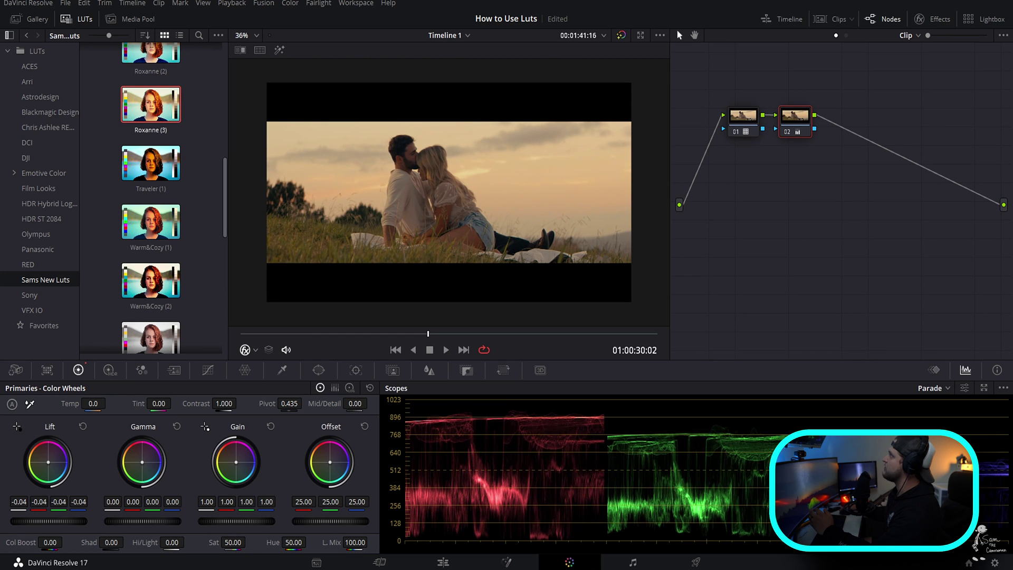
left_click_drag(235, 521, 240, 543)
left_click_drag(280, 334, 572, 338)
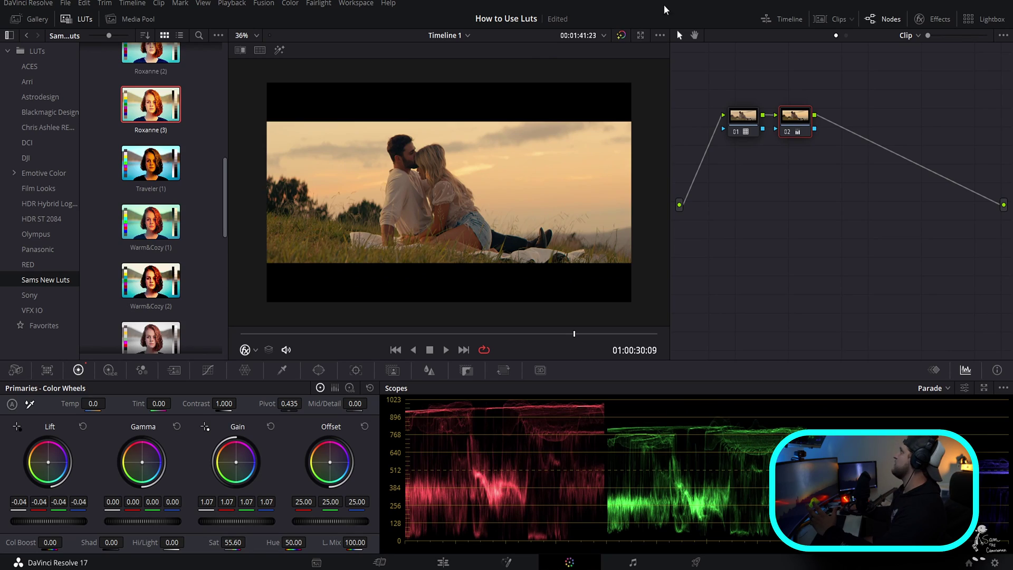
Bypass the grade to compare, re-enable it, select node 01 and show the clip thumbnails again
left_click(622, 34)
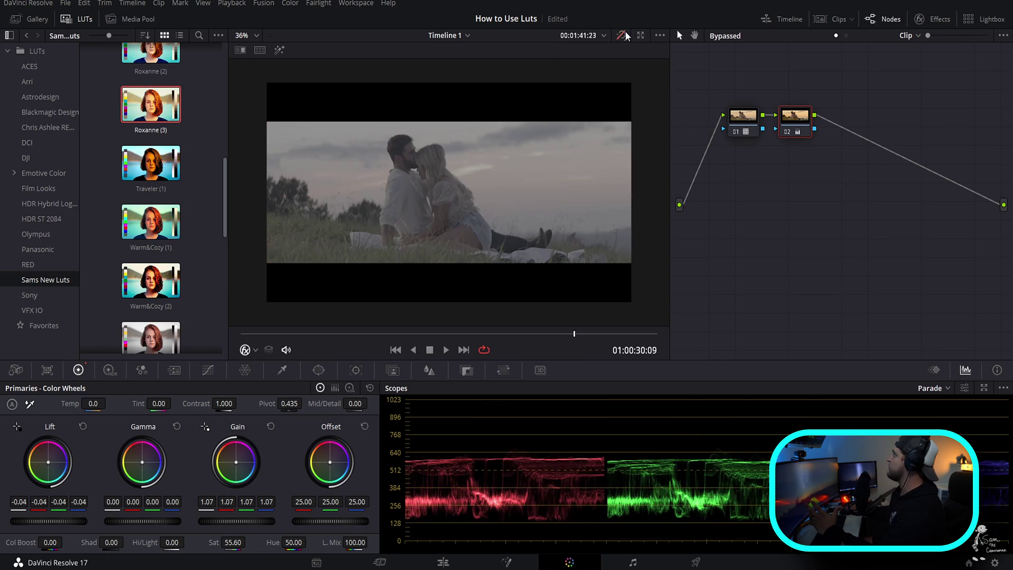
left_click(621, 35)
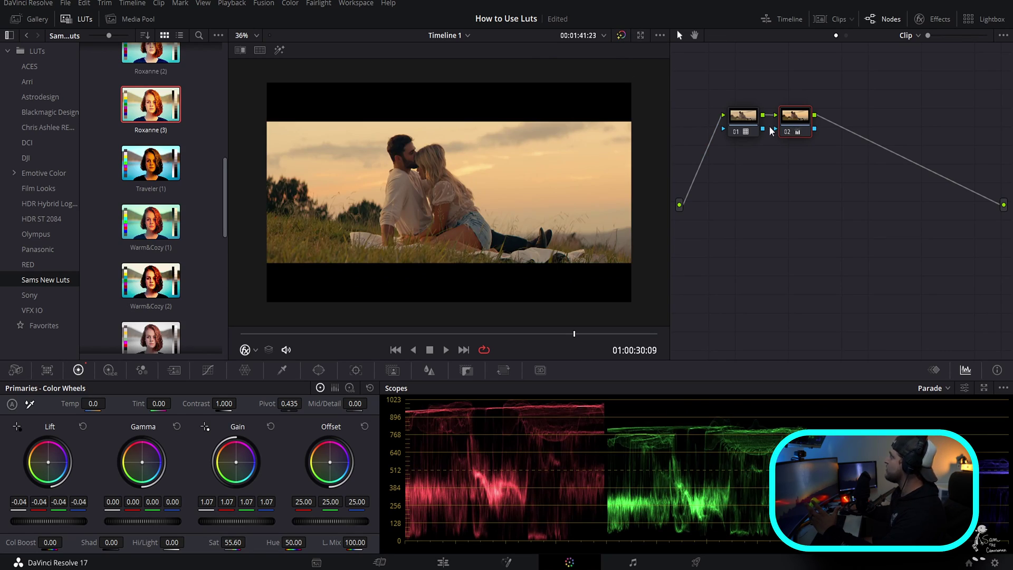
left_click(749, 126)
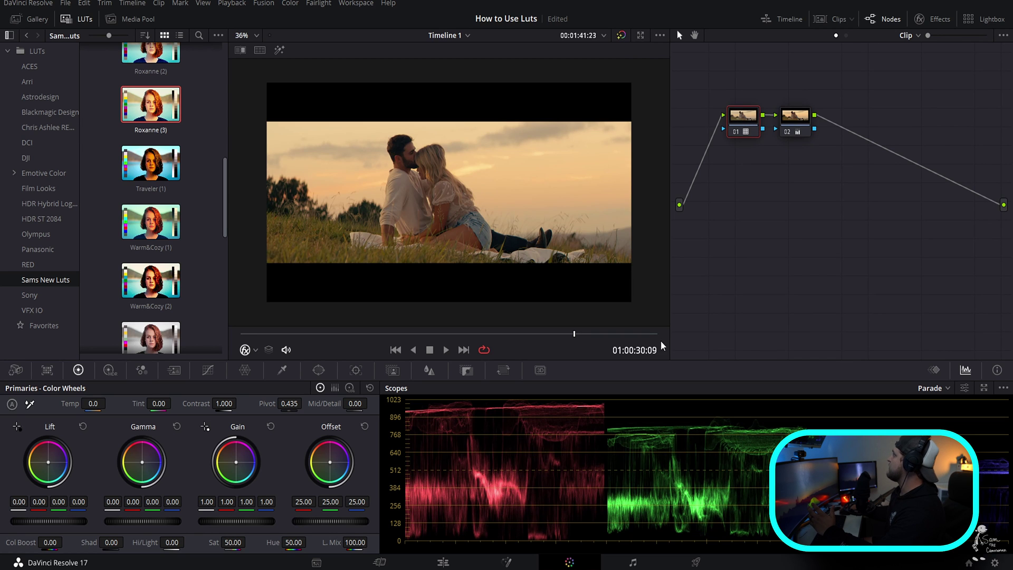
left_click(822, 21)
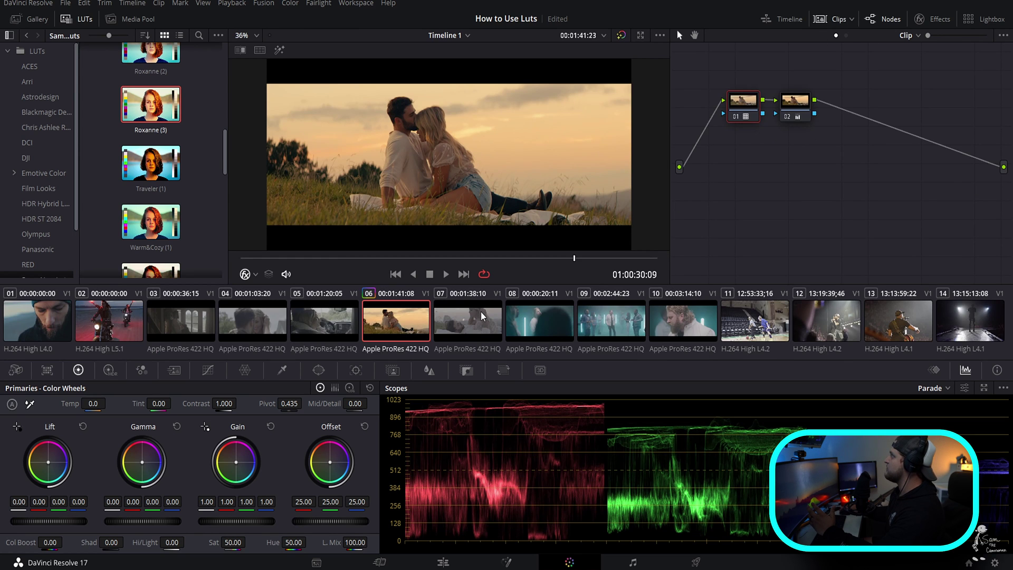
Copy clip 06's two-node grade onto clip 07, then toggle the nodes off and back on to compare
left_click(399, 322)
left_click(440, 327)
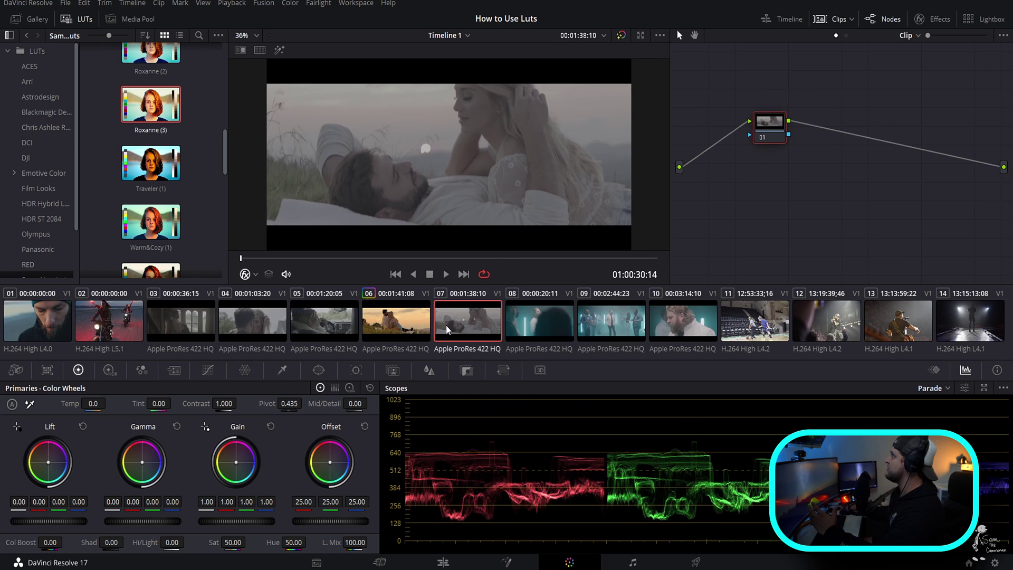
middle_click(393, 324)
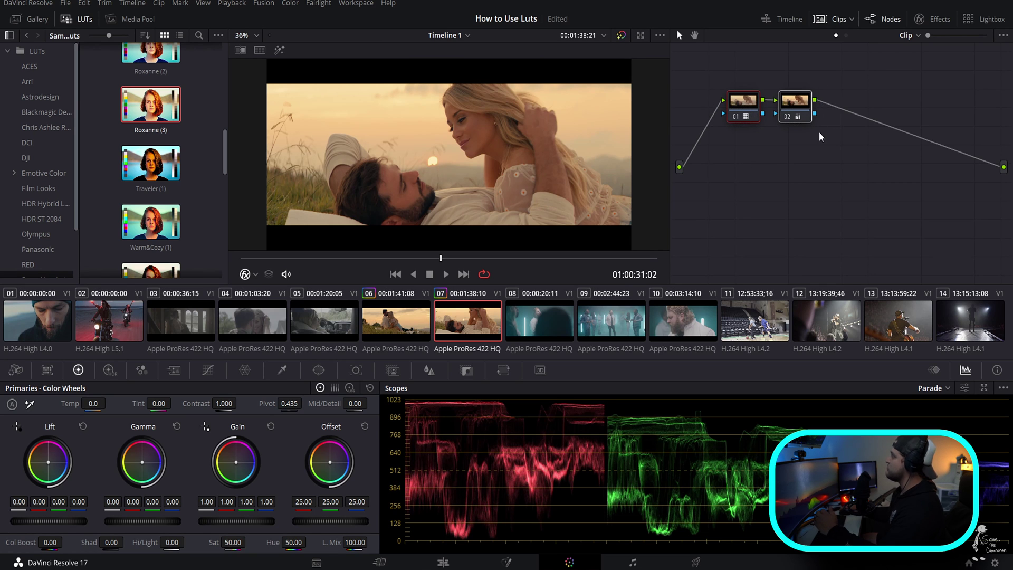
key("alt+d")
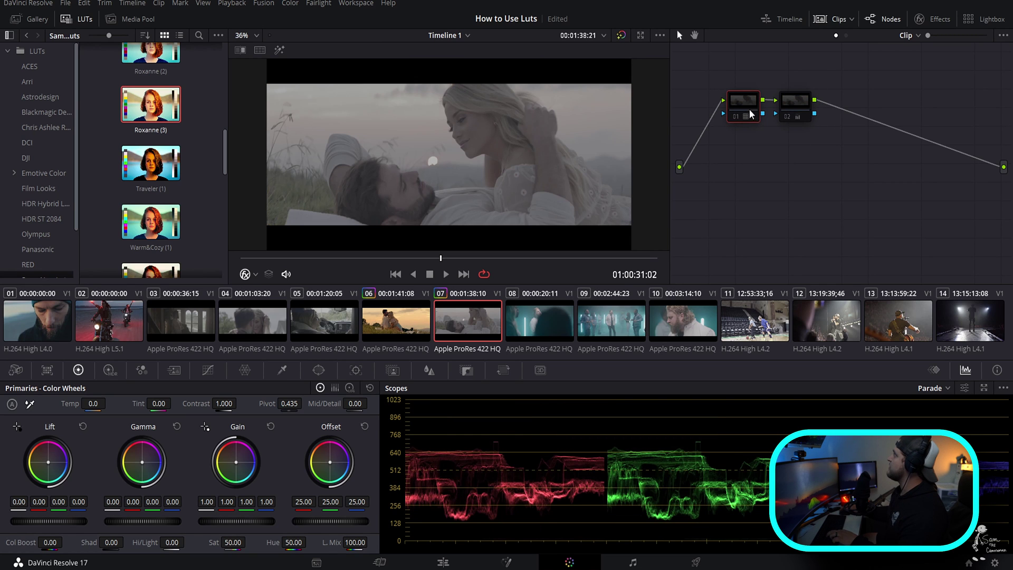
key("ctrl+d")
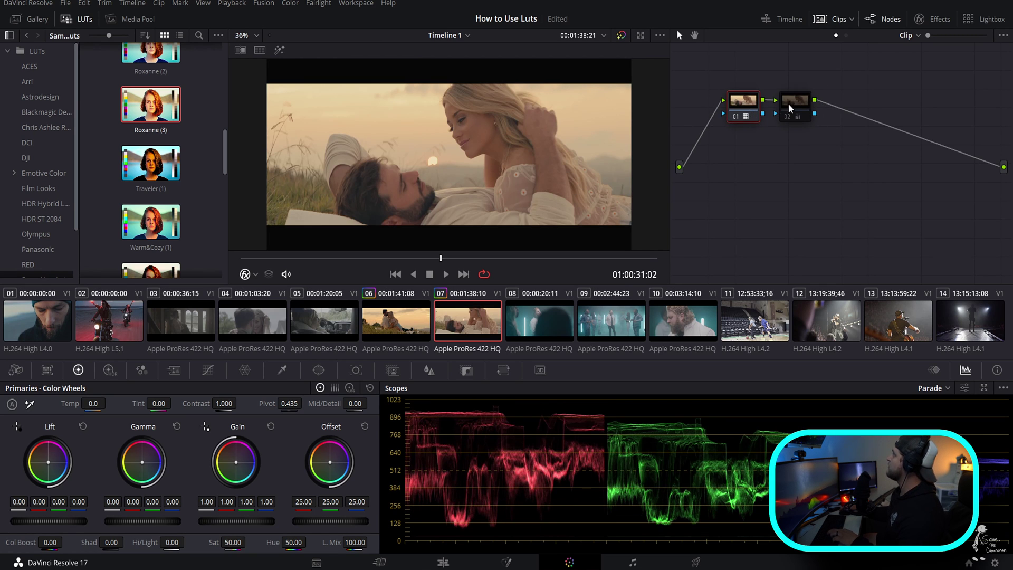
key("alt+d")
key("shift+apostrophe")
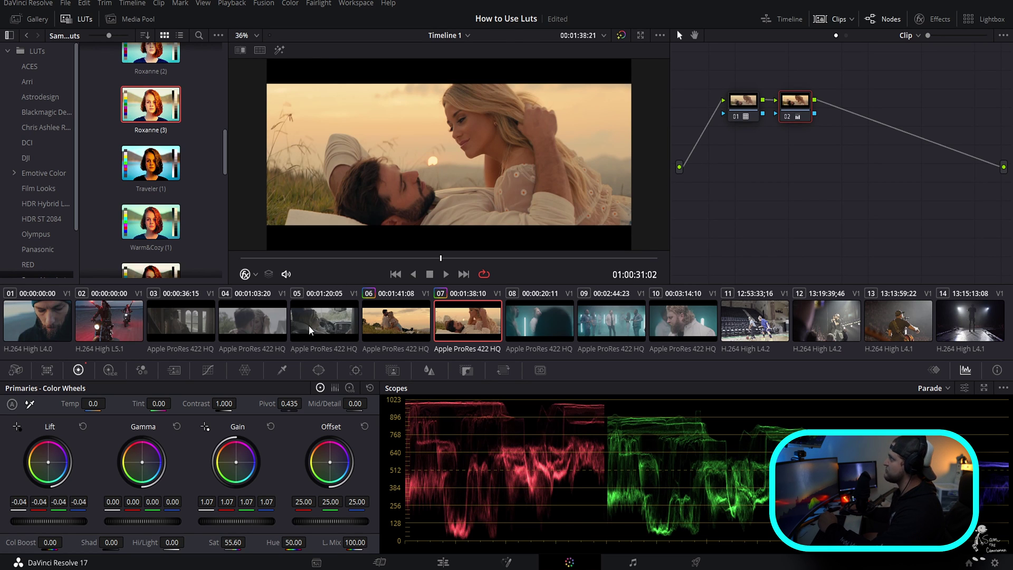
Copy the two-node grade onto clip 05, the woman in the car, and hide the thumbnails
left_click(327, 330)
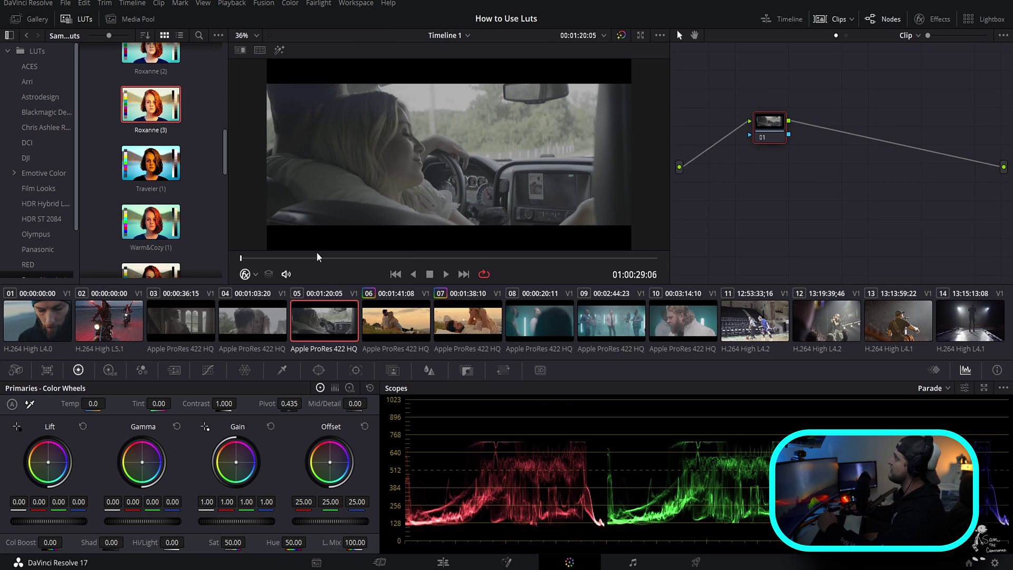
left_click_drag(319, 257, 407, 259)
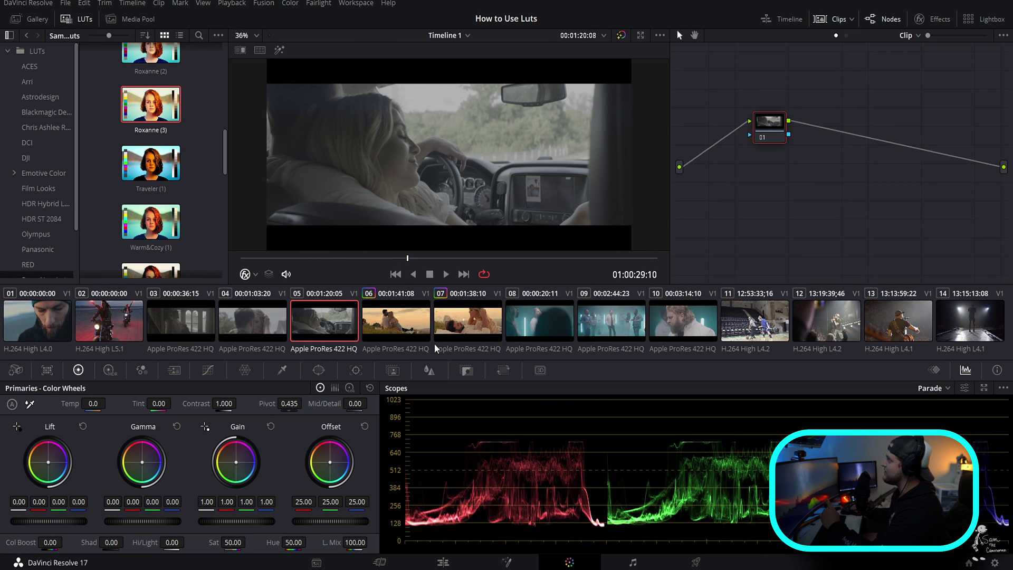
middle_click(401, 331)
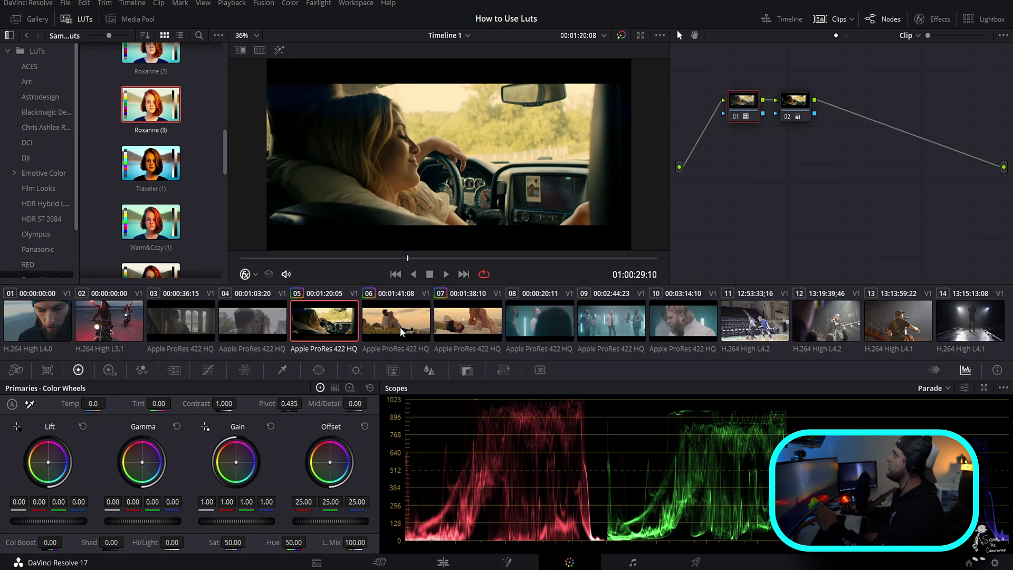
left_click(831, 19)
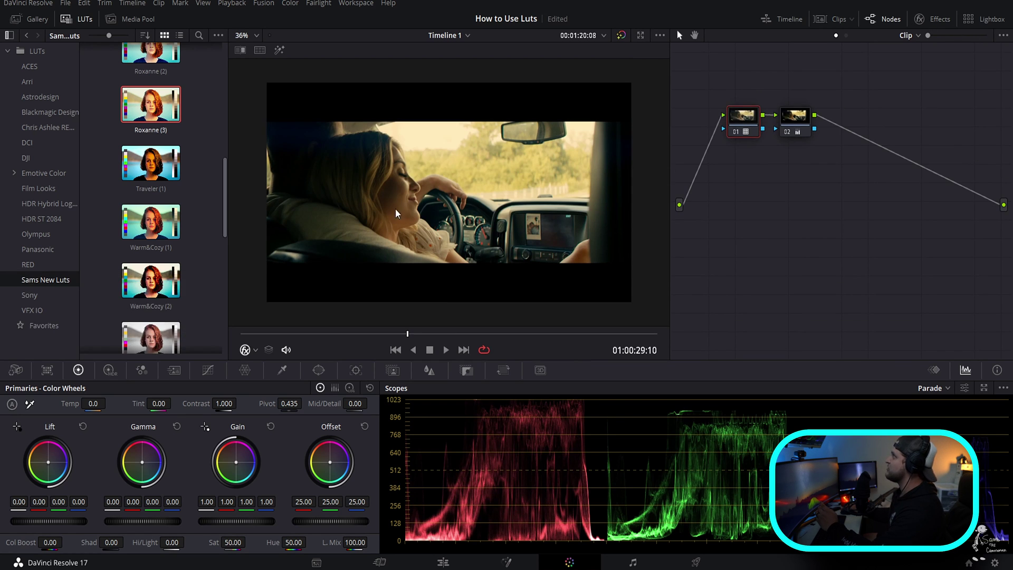
On node 02, reset the primaries, set Gain 1.04, Saturation 70 and Temperature -520
left_click(799, 124)
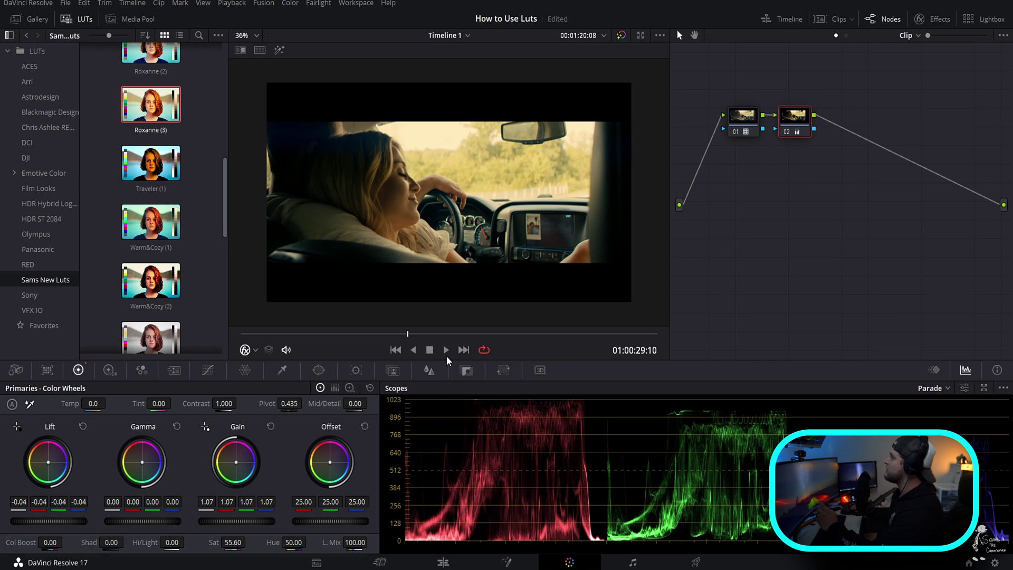
left_click(370, 388)
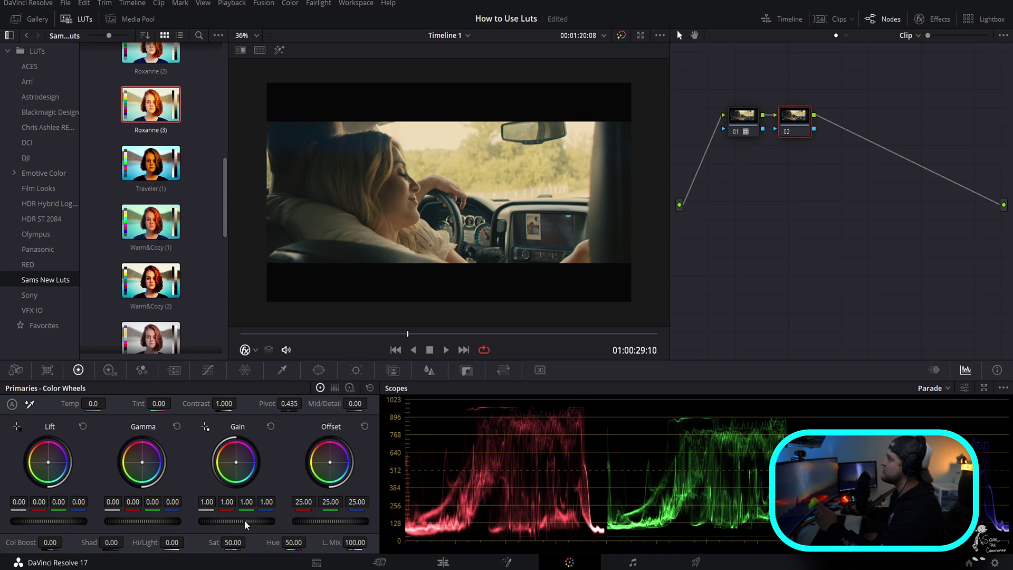
left_click_drag(245, 524, 17, 526)
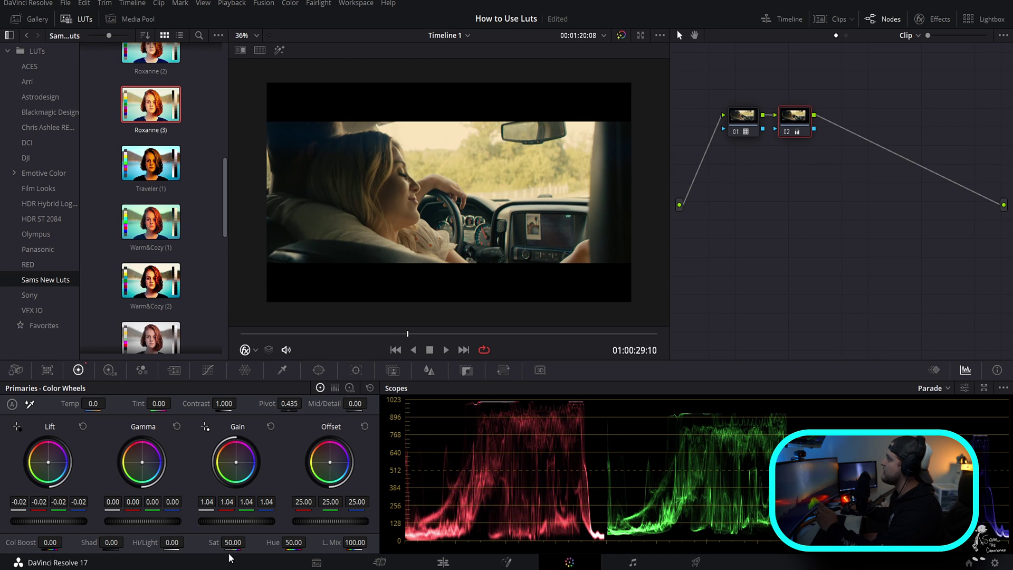
left_click_drag(232, 542, 249, 543)
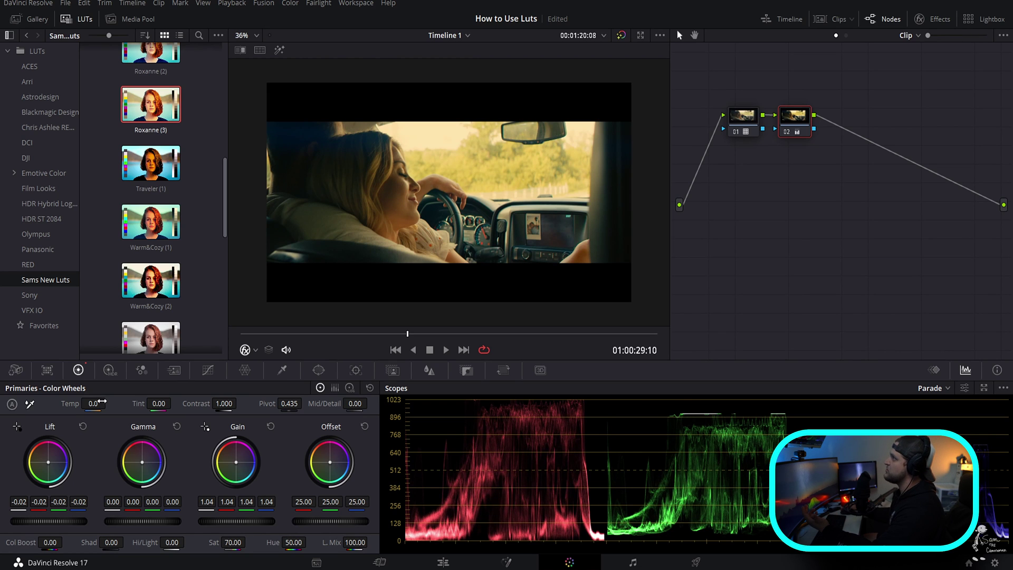
left_click_drag(100, 403, 98, 403)
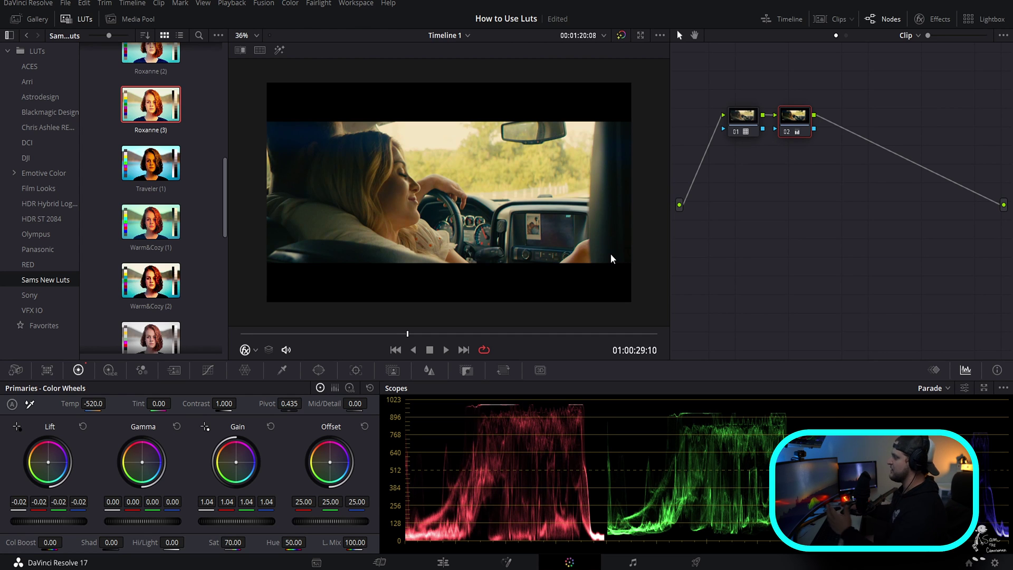
Remove node 01's LUT and reset node 02 to neutral: lift 0, gain 1, saturation 50
right_click(739, 132)
left_click(757, 135)
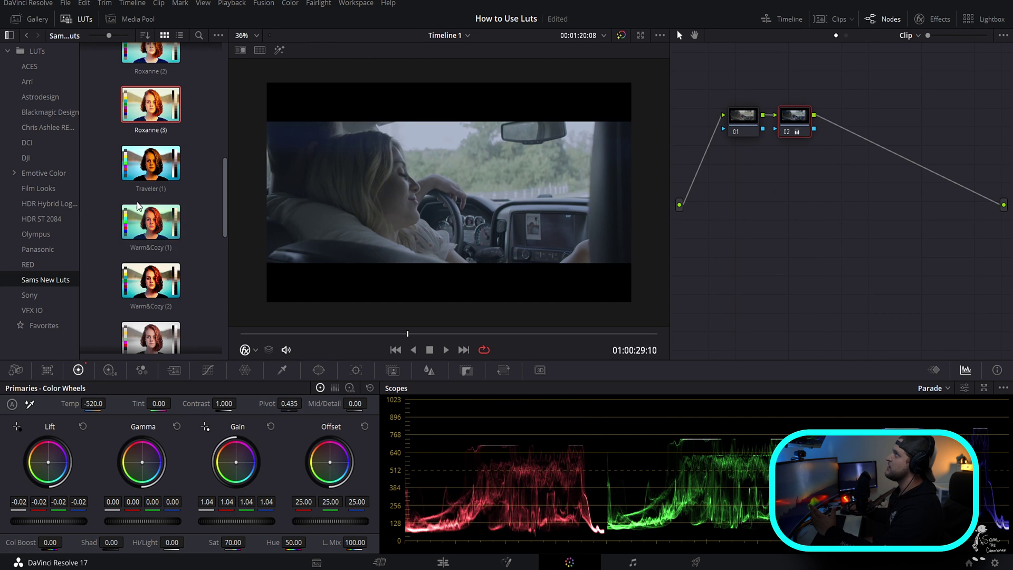
scroll(184, 175, "up", 2)
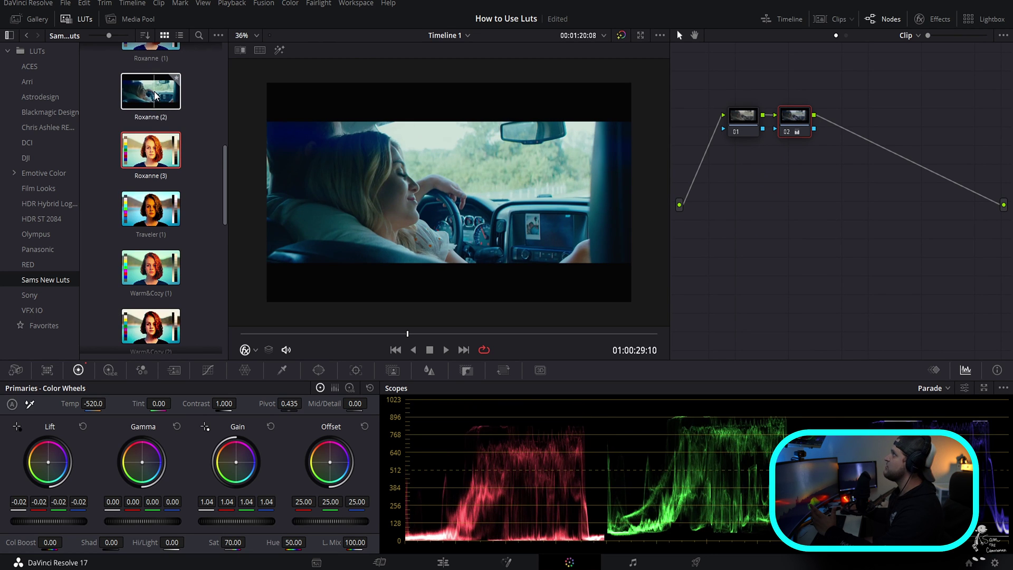
right_click(799, 142)
left_click(803, 144)
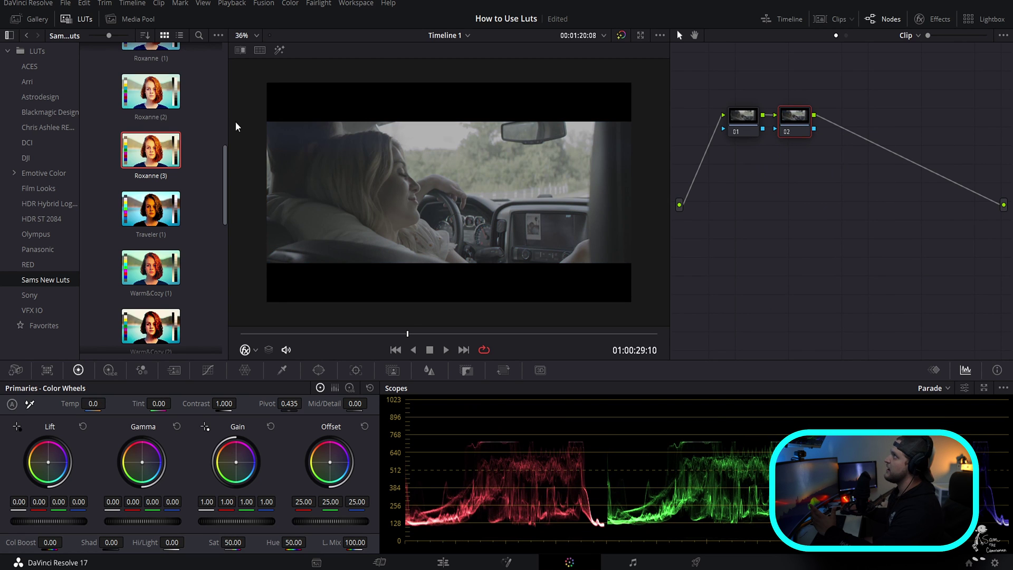
scroll(206, 129, "down", 3)
scroll(205, 129, "up", 5)
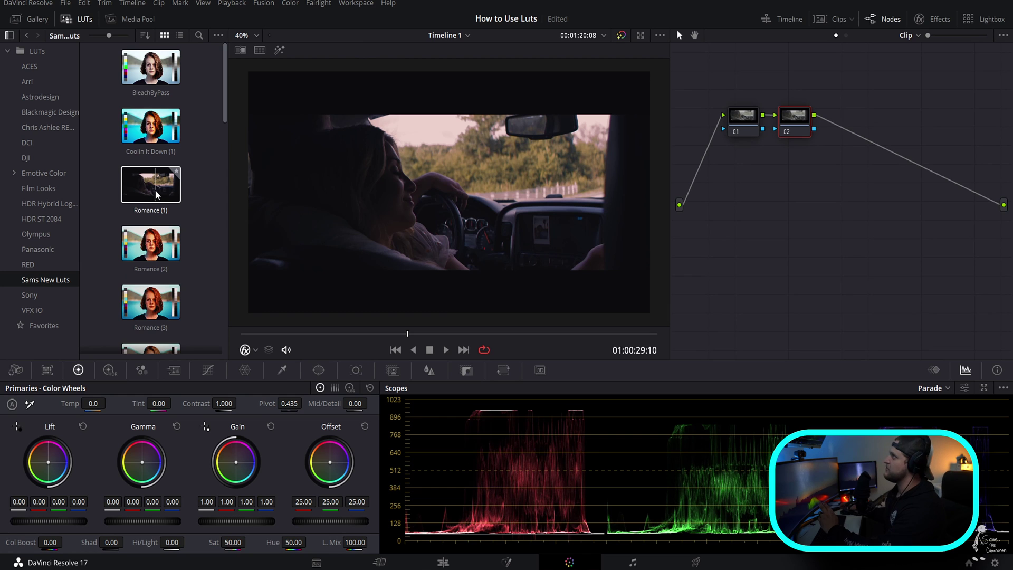
Apply the Romance (1) LUT to node 01 of the car shot, nudge Lift/Gamma and raise Gain to 1.18
left_click_drag(157, 194, 752, 131)
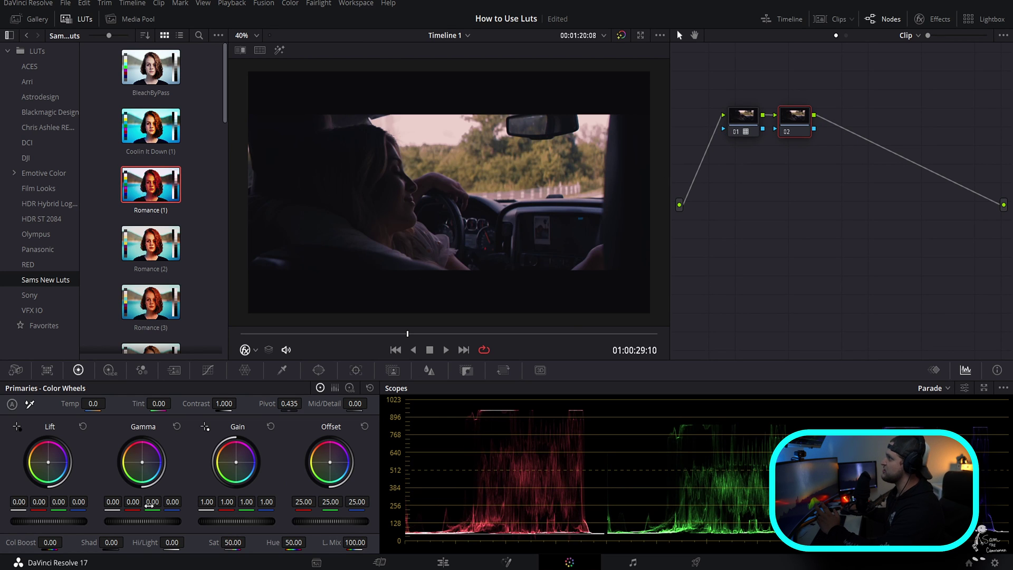
left_click_drag(89, 526, 119, 527)
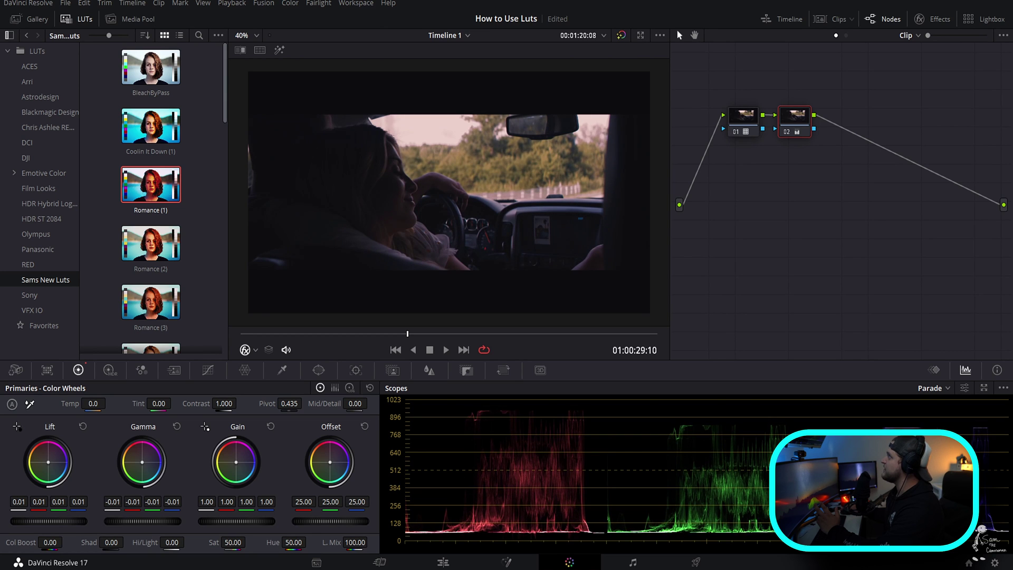
left_click_drag(217, 524, 249, 542)
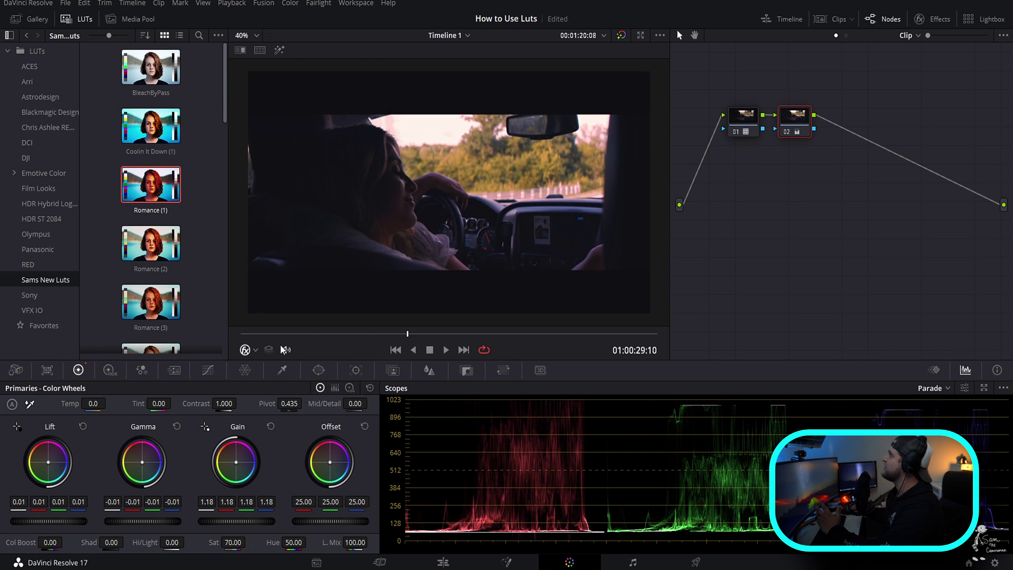
left_click_drag(283, 337, 611, 320)
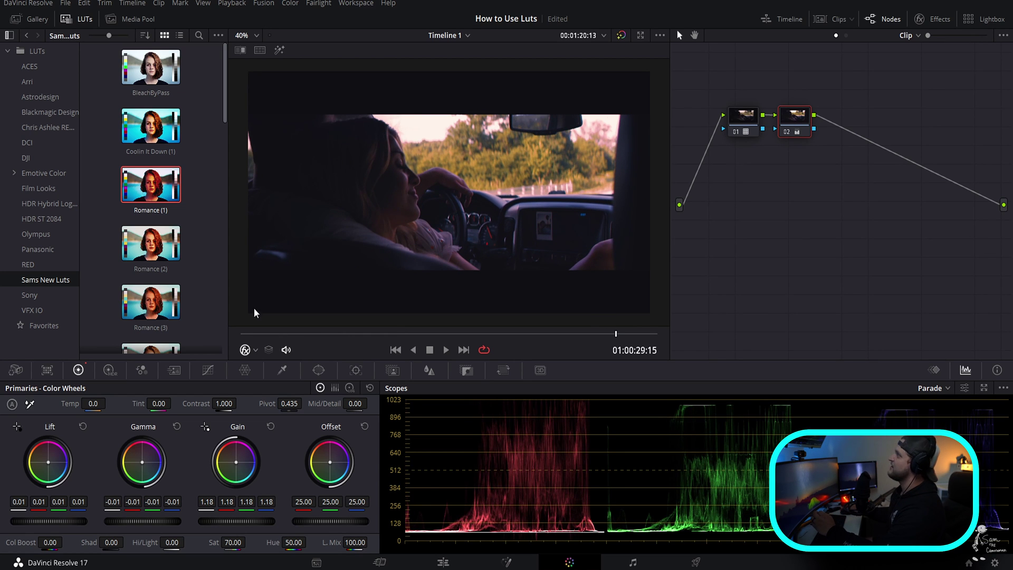
Copy the car shot's grade onto clip 06, the sunset shot, and raise its Lift to 0.04
left_click(833, 19)
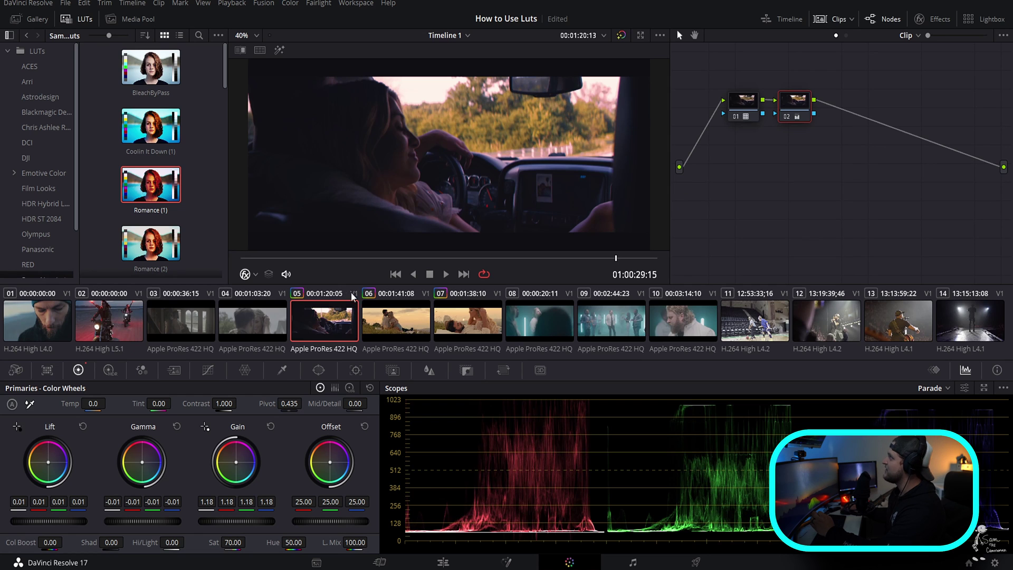
left_click(378, 317)
middle_click(318, 331)
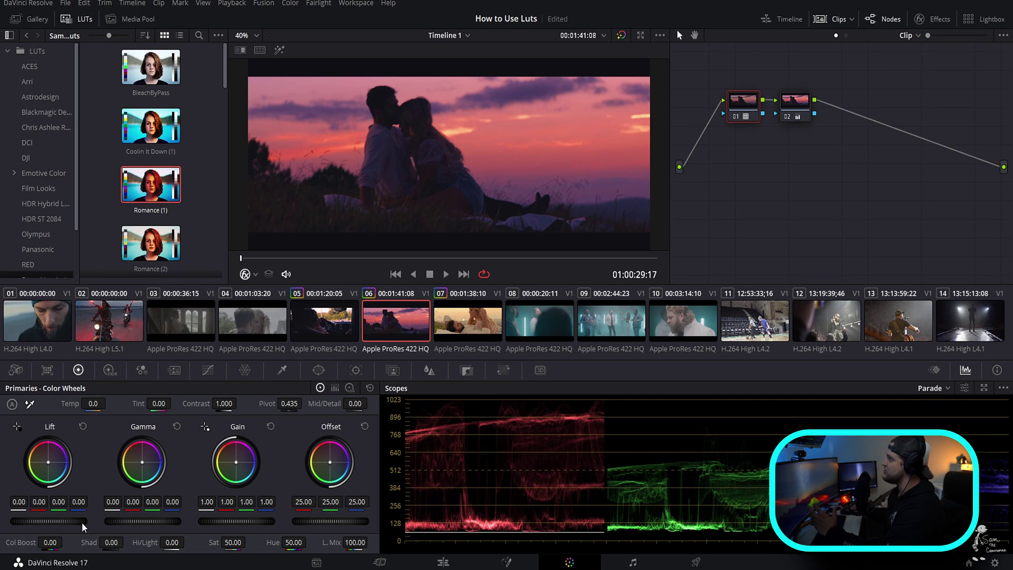
left_click_drag(83, 527, 97, 527)
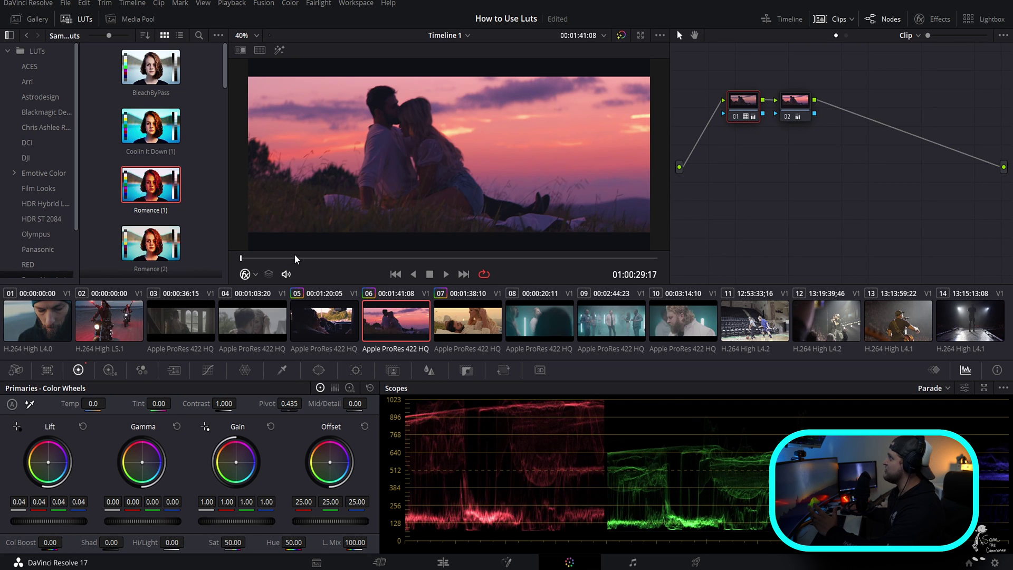
left_click_drag(295, 258, 383, 260)
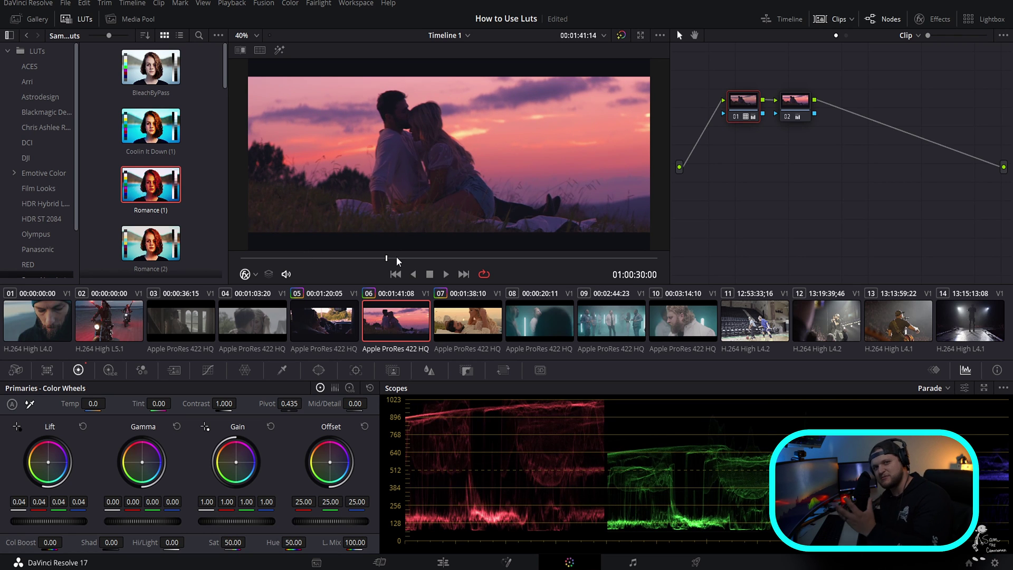
Reset the grades on both node 01 and node 02 of clip 06
key("shift+Home")
right_click(791, 119)
left_click(807, 118)
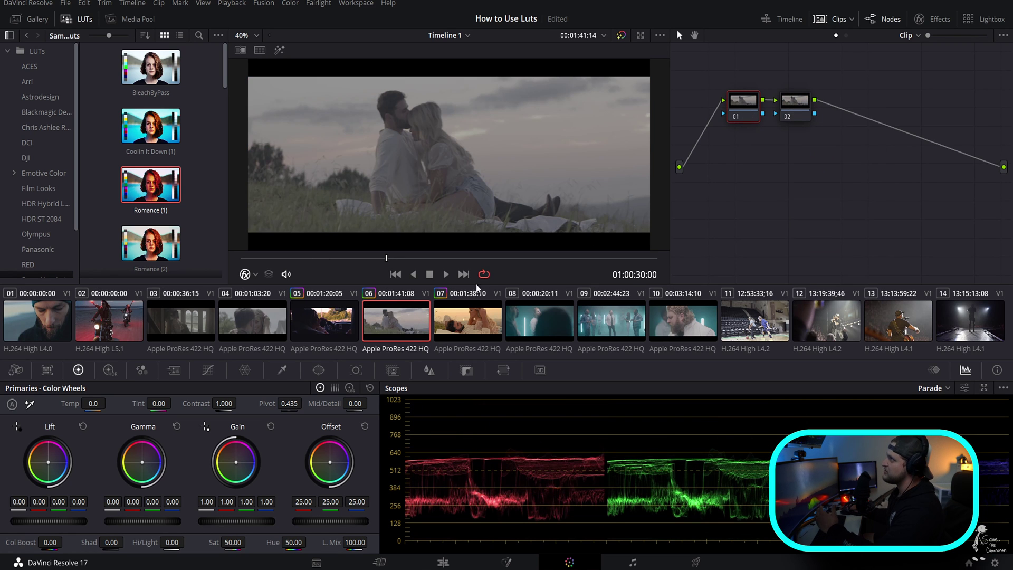
Apply Romance (2) to node 01 of clip 03, then add node 02 with Gamma 0.04 and Gain 1.10
left_click(174, 333)
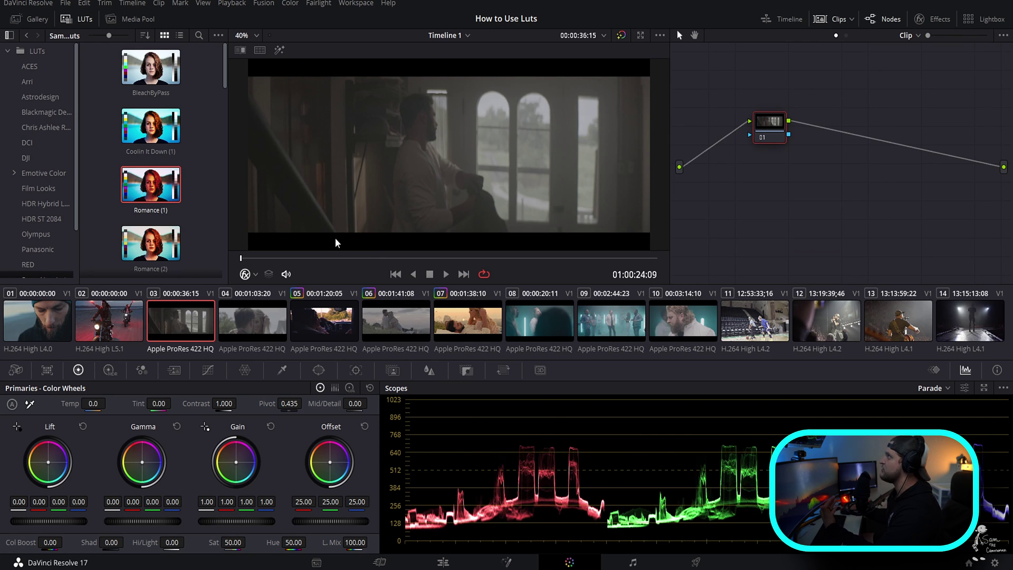
scroll(201, 230, "down", 2)
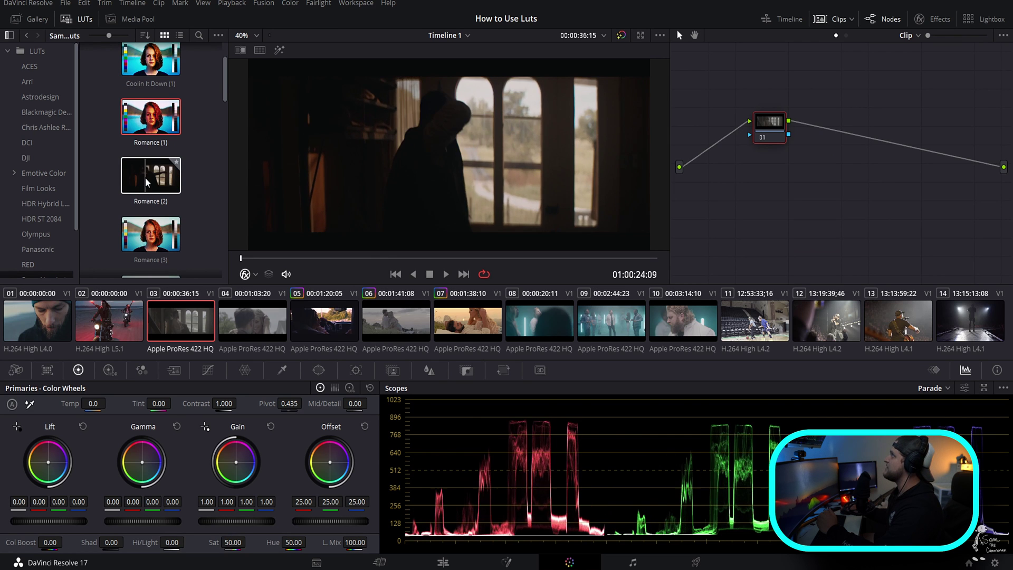
left_click_drag(146, 178, 744, 121)
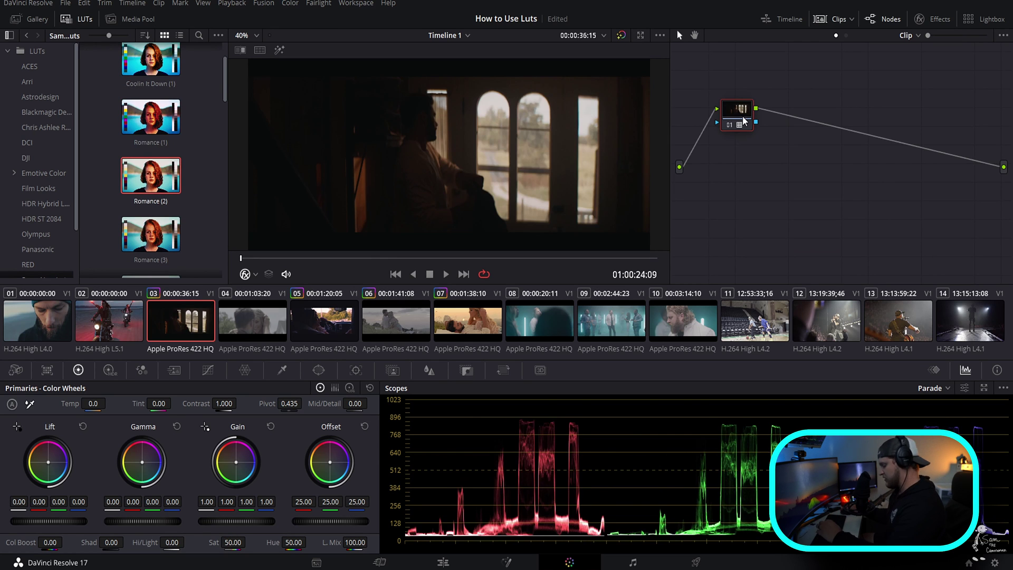
key("alt+s")
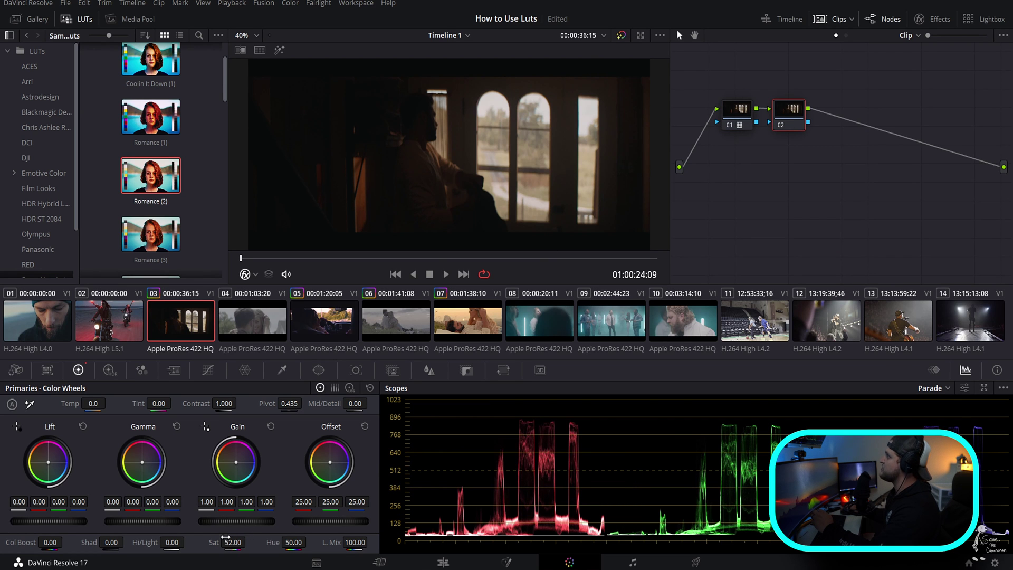
left_click_drag(225, 537, 160, 525)
left_click_drag(242, 258, 395, 301)
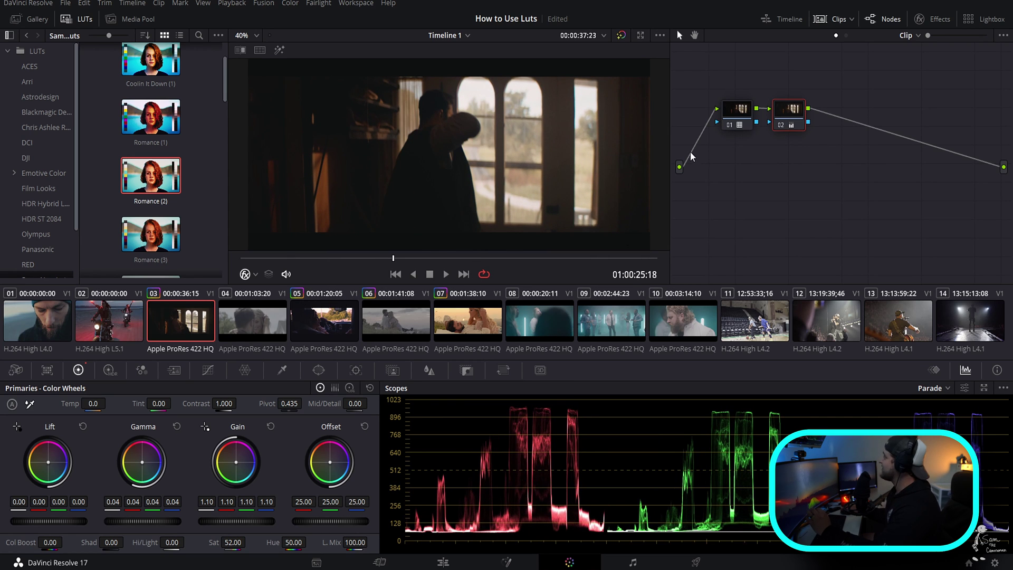
Raise node 01's Lift to 0.01 and toggle bypass to compare against the original
left_click(737, 113)
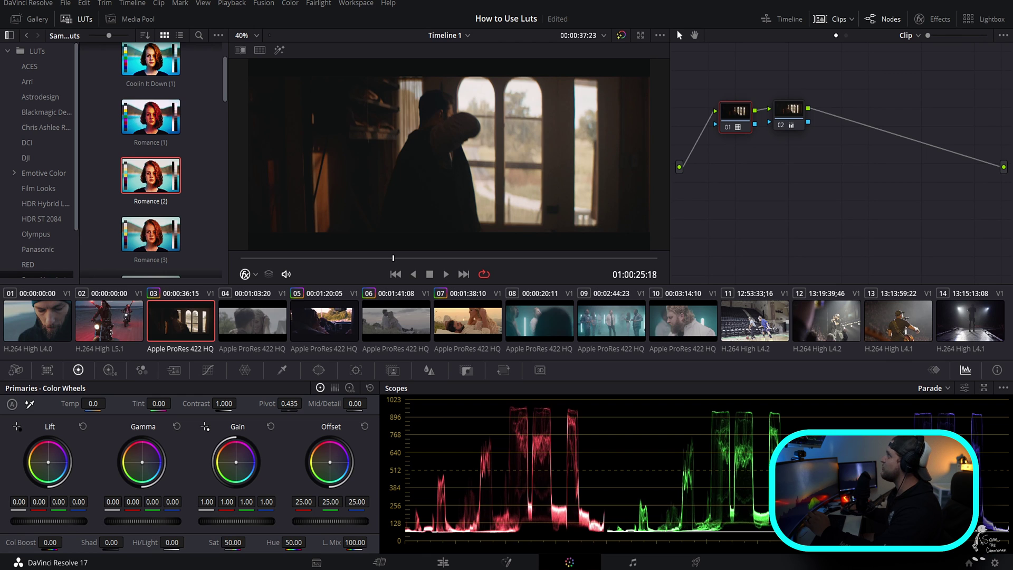
left_click_drag(57, 521, 61, 522)
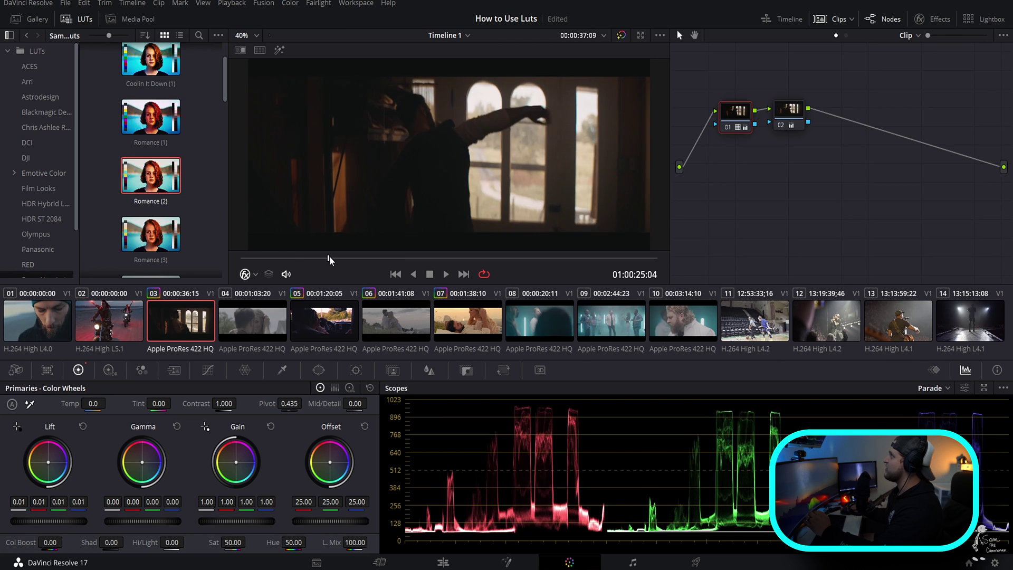
left_click(622, 35)
left_click(622, 35)
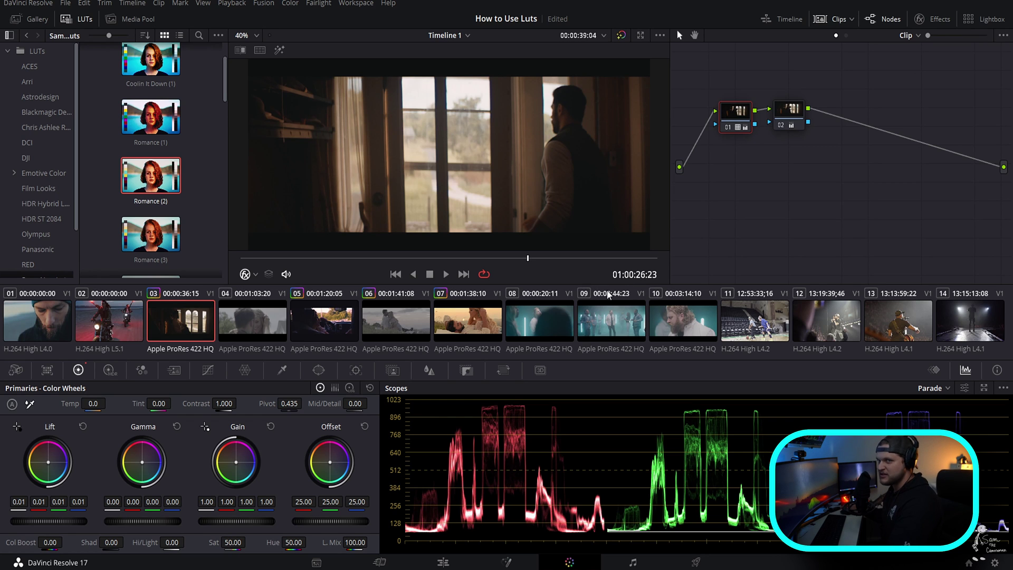
Apply the previous clip's two-node grade to clip 04, the couple close-up
left_click(244, 312)
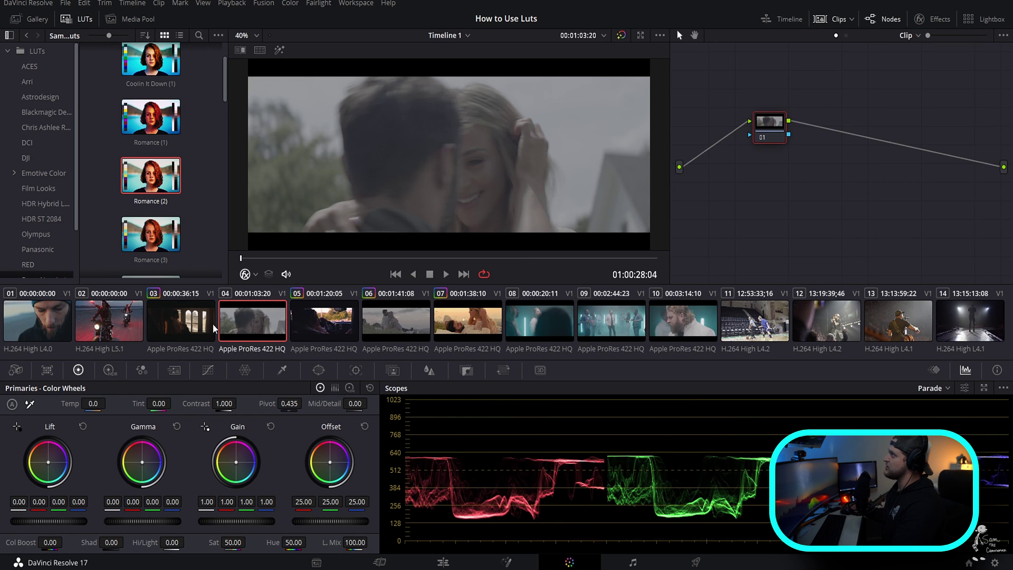
key("alt+s")
left_click_drag(311, 258, 491, 259)
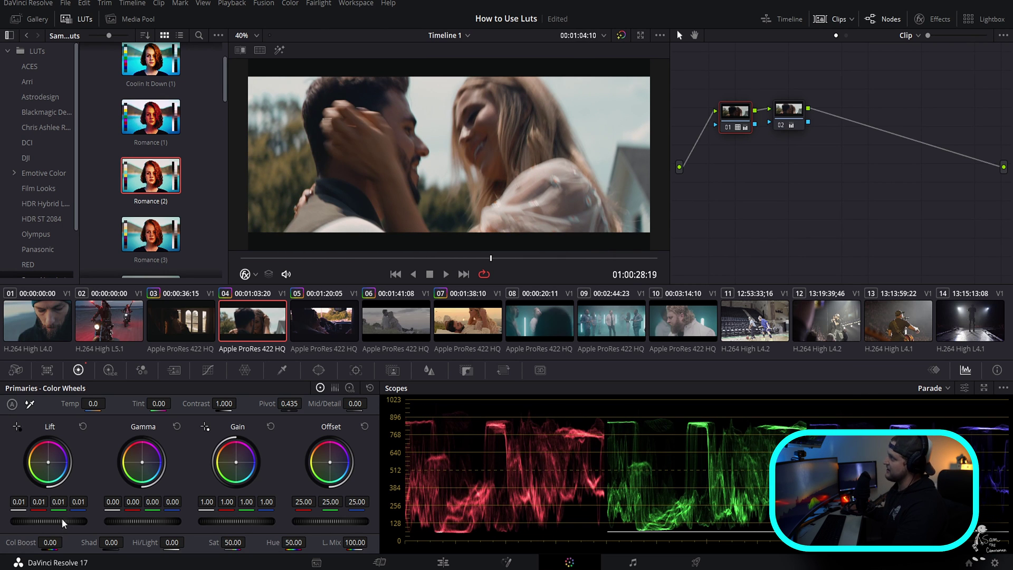
Lower Lift and raise Gain to 1.05 on clip 04, then select node 02 and open node 01's options
left_click_drag(61, 518, 52, 519)
left_click_drag(232, 525, 249, 542)
left_click(799, 114)
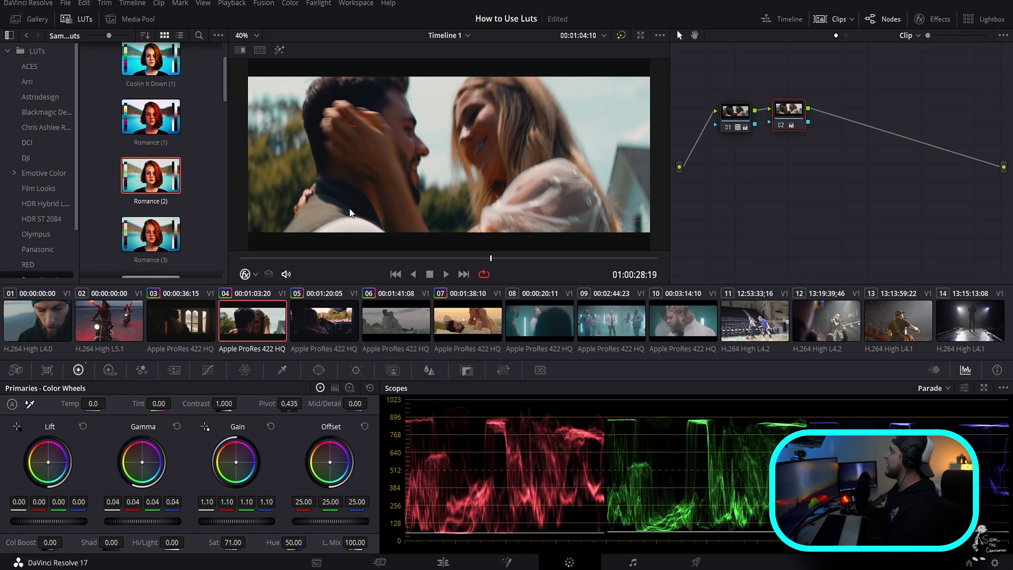
right_click(737, 120)
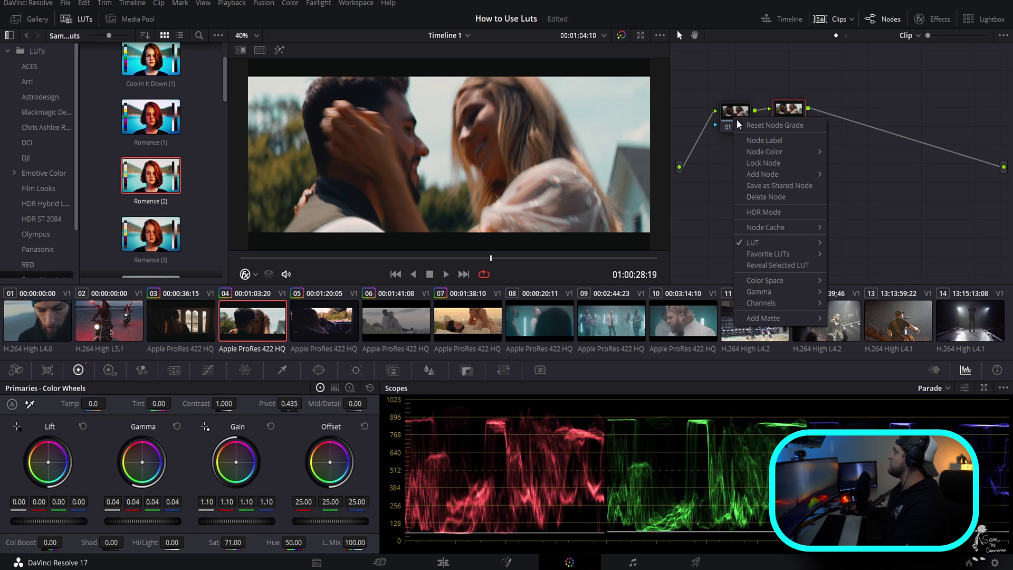
Reset the grades on nodes 01 and 02, then apply the Warm&Cozy (4) LUT to node 01
left_click(760, 123)
right_click(783, 126)
left_click(784, 132)
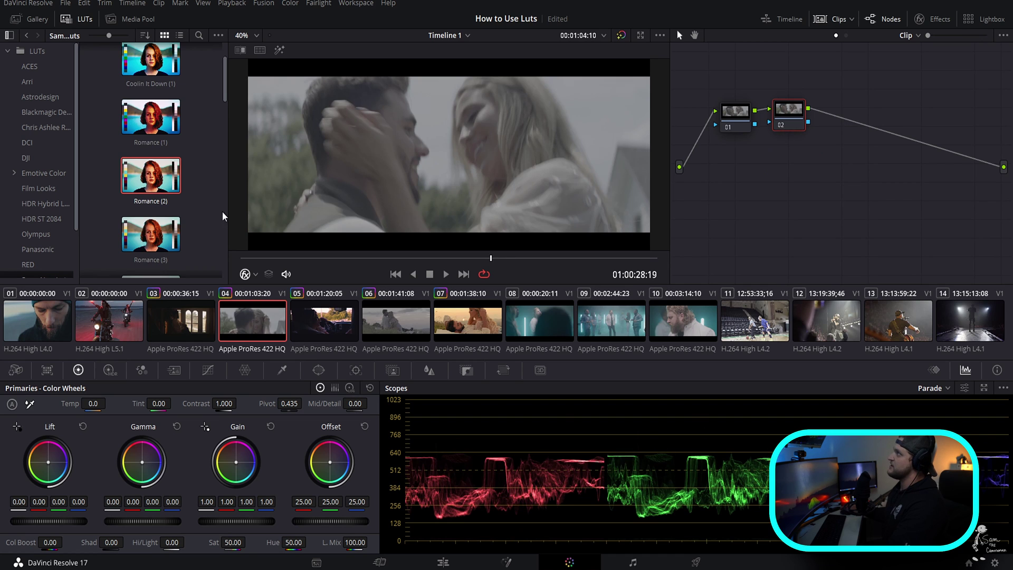
scroll(115, 203, "down", 5)
scroll(115, 204, "down", 2)
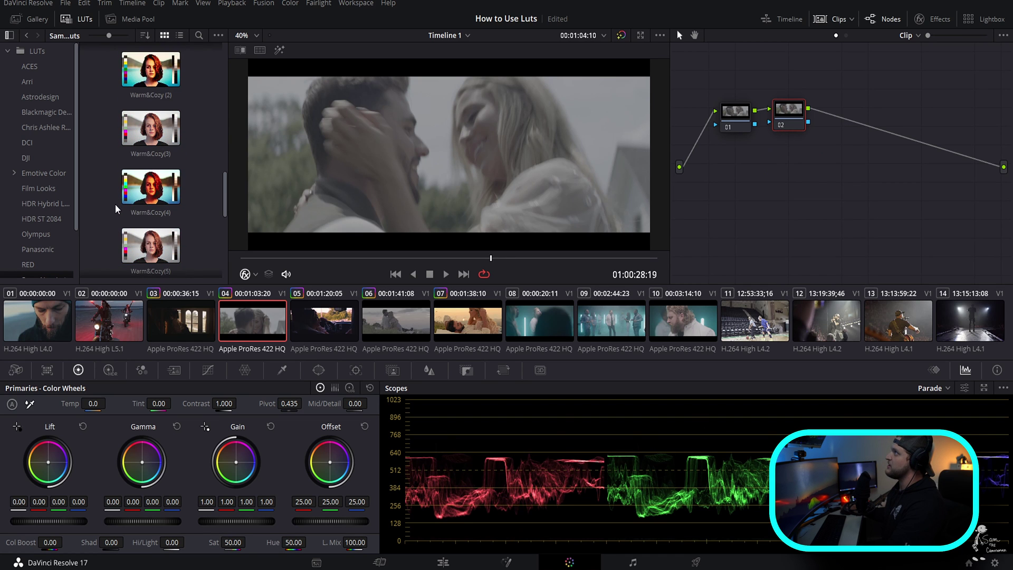
left_click_drag(142, 188, 736, 112)
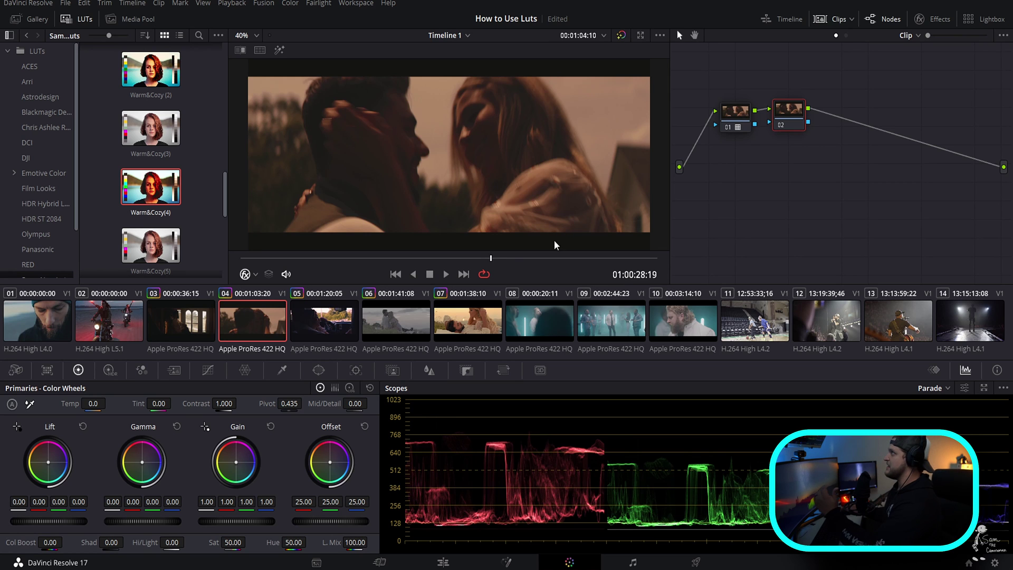
Review the warm look across the kissing shot and bring up node 01's key settings
left_click_drag(349, 258, 406, 258)
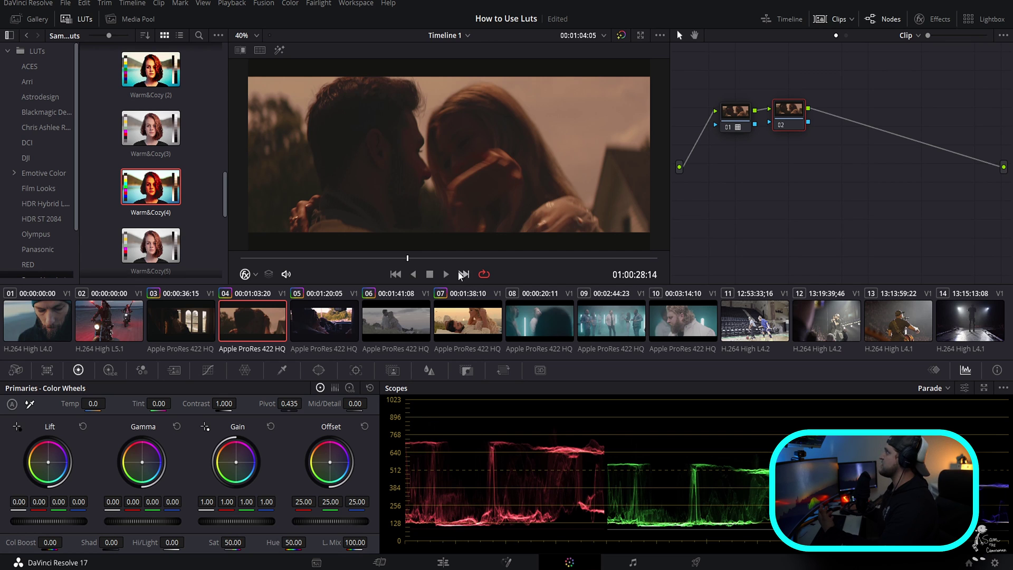
left_click_drag(408, 258, 441, 258)
left_click(736, 118)
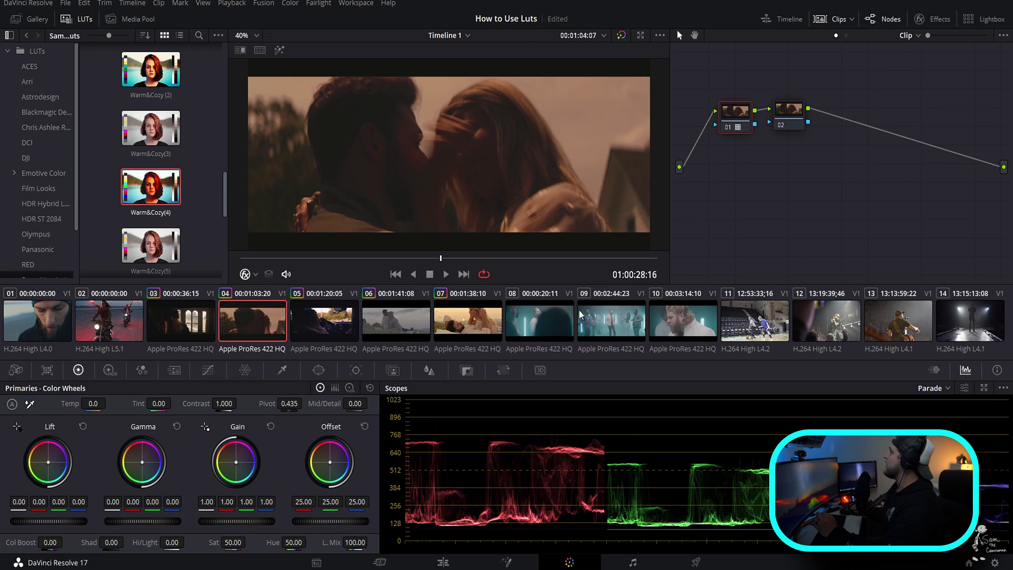
left_click(466, 371)
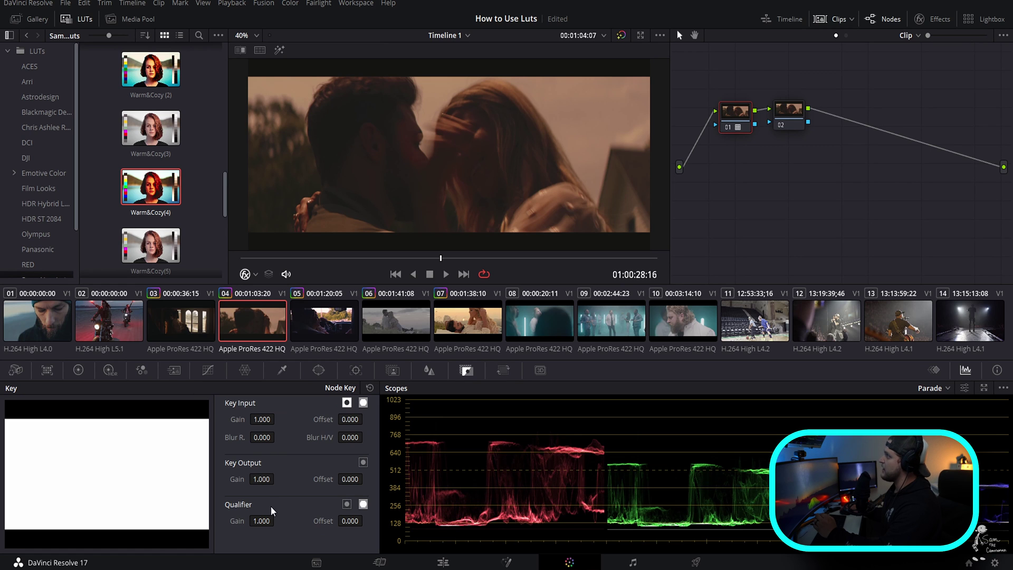
Lower node 01's key output gain to 0.629, then select node 02 and return to the color wheels
left_click_drag(262, 479, 277, 478)
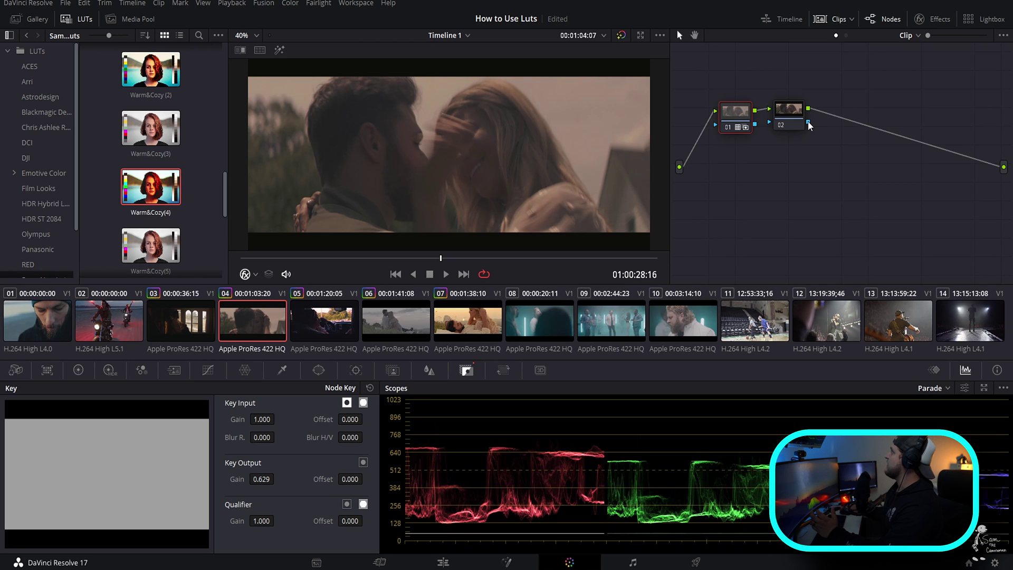
left_click(790, 124)
left_click(78, 370)
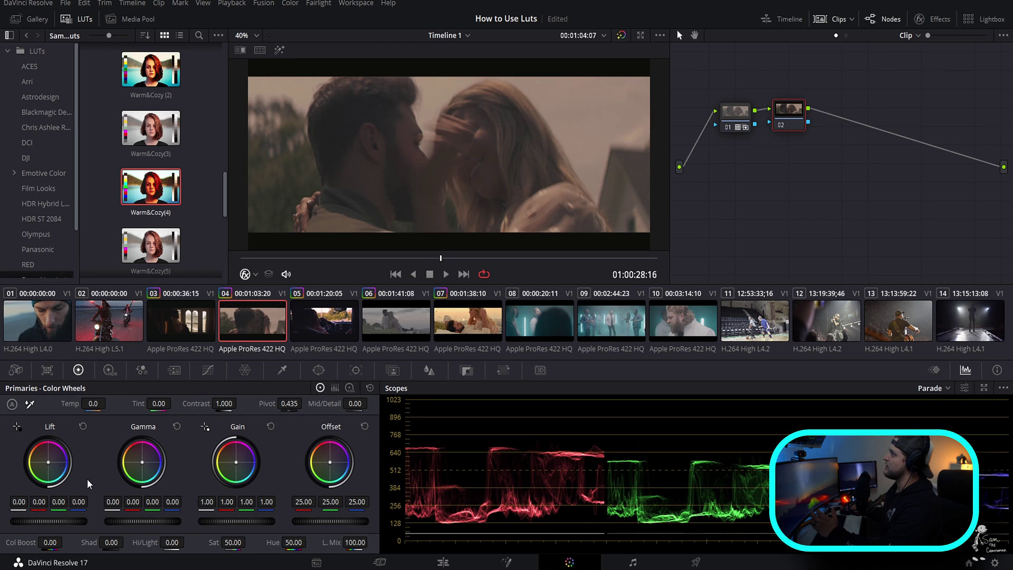
Lower the lift and raise the gain slightly, then preview other frames of the shot
mouse_move(83, 521)
left_mouse_down()
mouse_move(68, 521)
mouse_move(83, 514)
left_mouse_up()
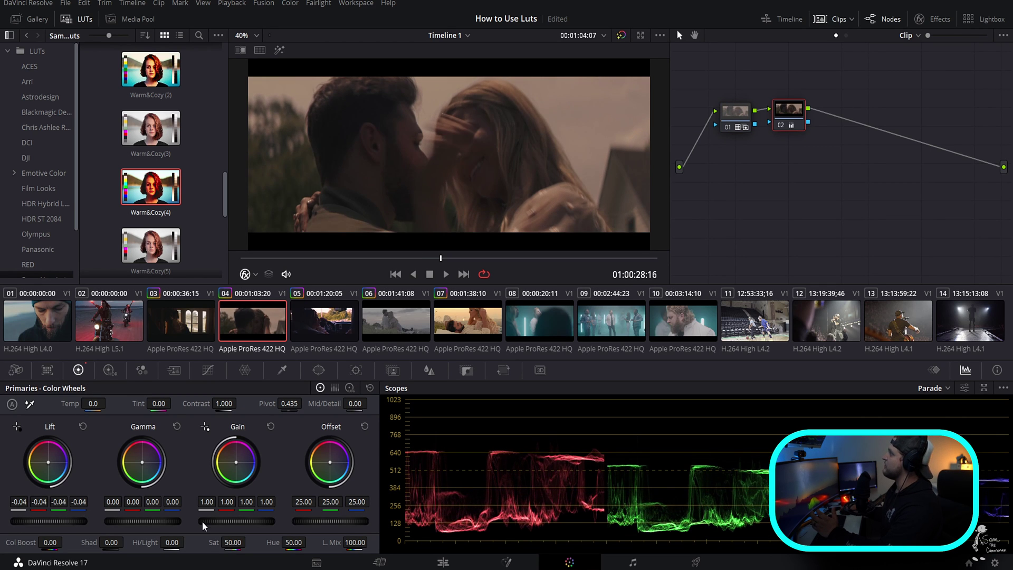
left_click_drag(203, 525, 275, 541)
left_click_drag(276, 257, 442, 251)
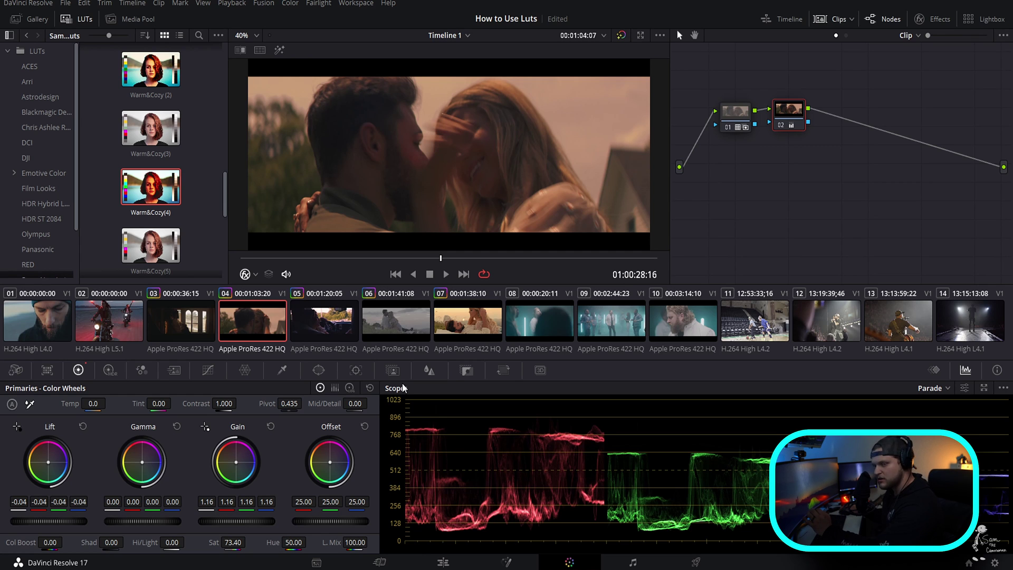
Reset node 01's key output gain to 1.000 and node 02's grade, then load motorcycle clip 02
left_click(730, 113)
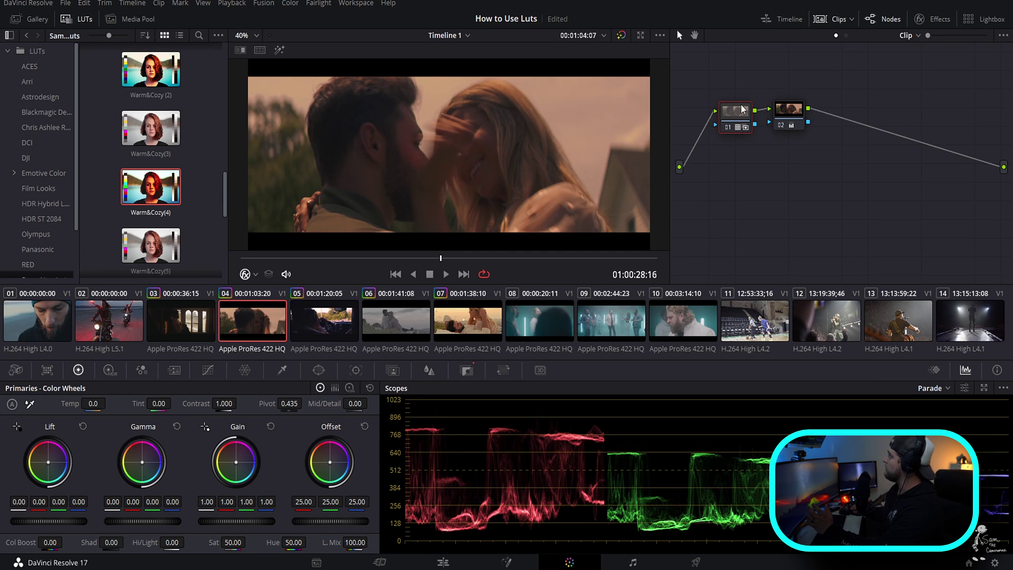
left_click(467, 371)
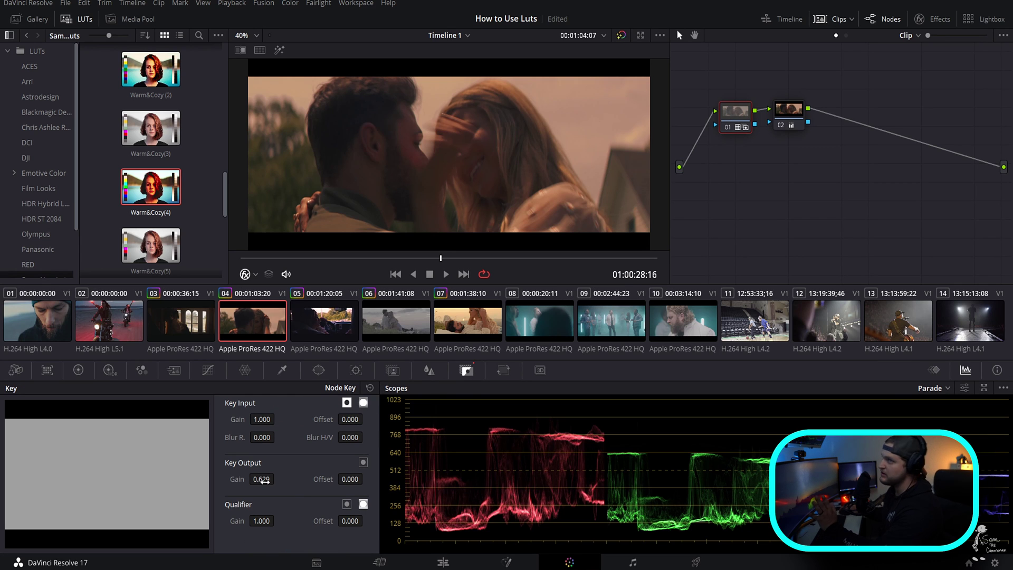
left_click(369, 388)
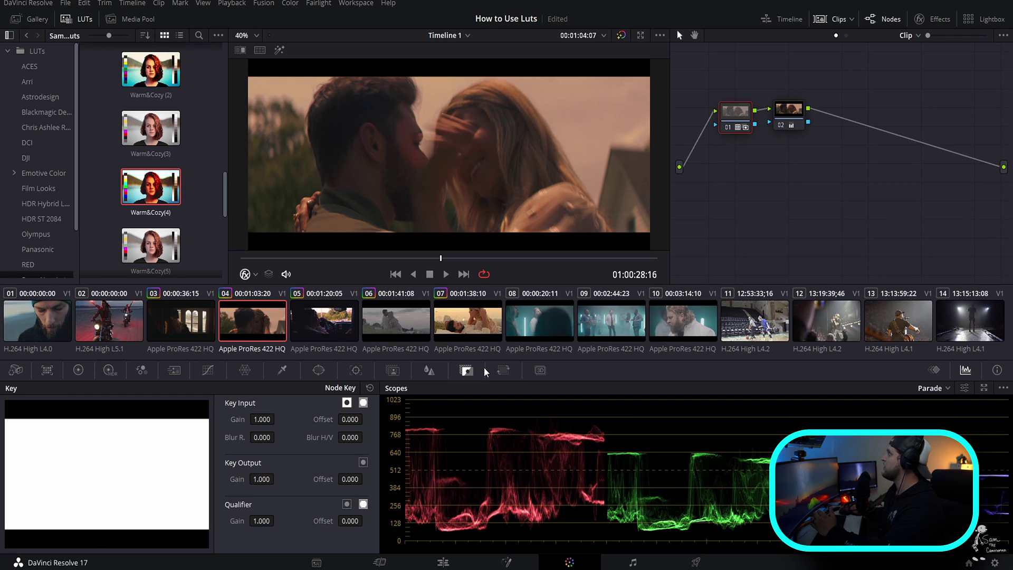
right_click(778, 119)
left_click(785, 125)
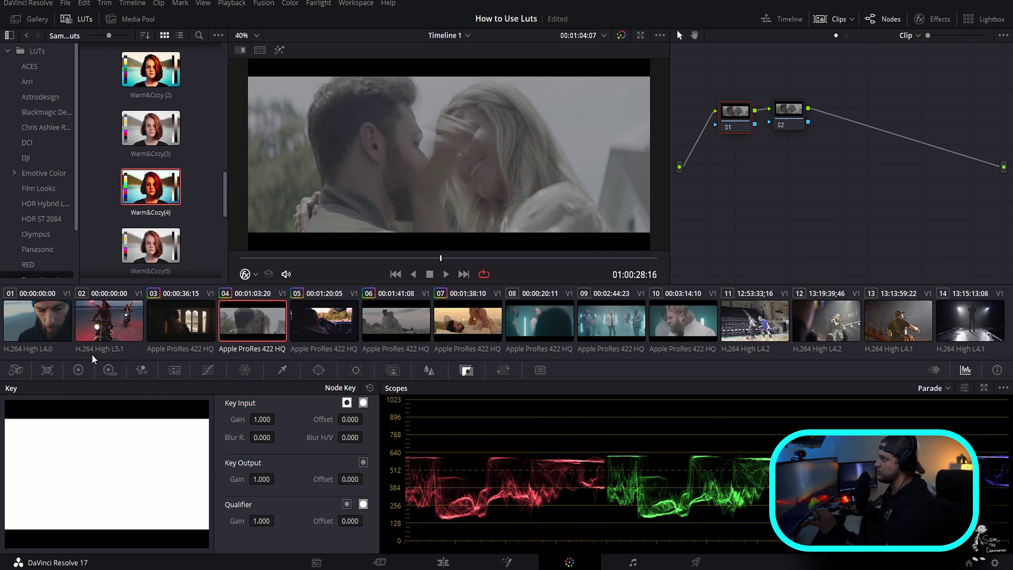
left_click(121, 319)
Reposition node 01 in the node graph and drop the Roxanne (2) LUT onto it
scroll(602, 140, "down", 2)
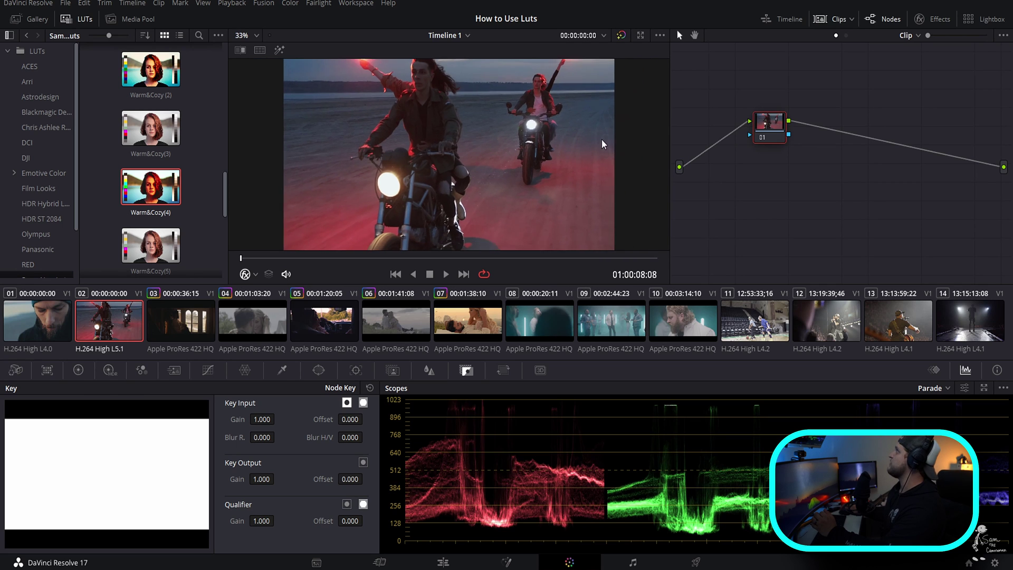
left_click_drag(781, 139, 771, 150)
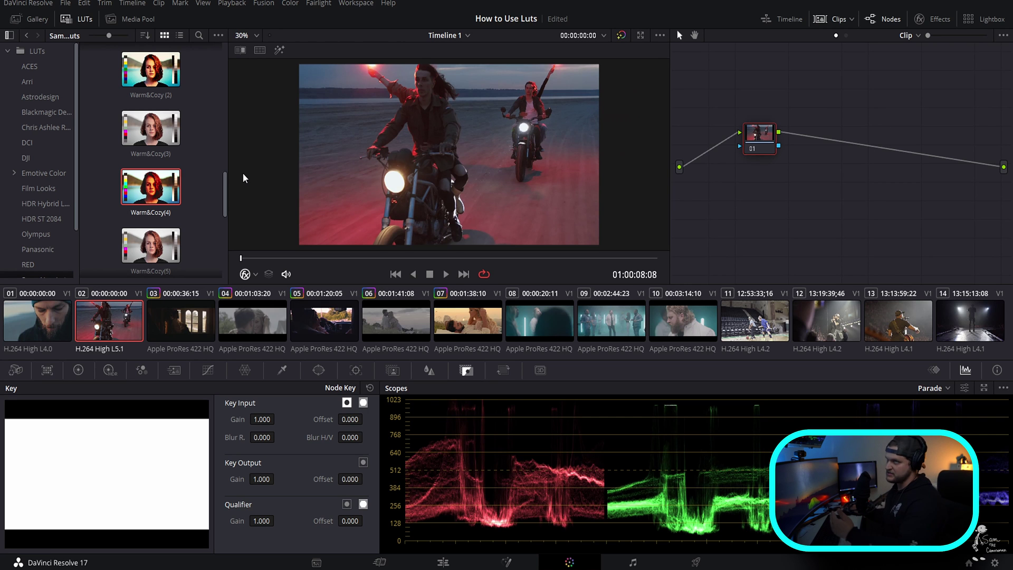
scroll(148, 138, "up", 5)
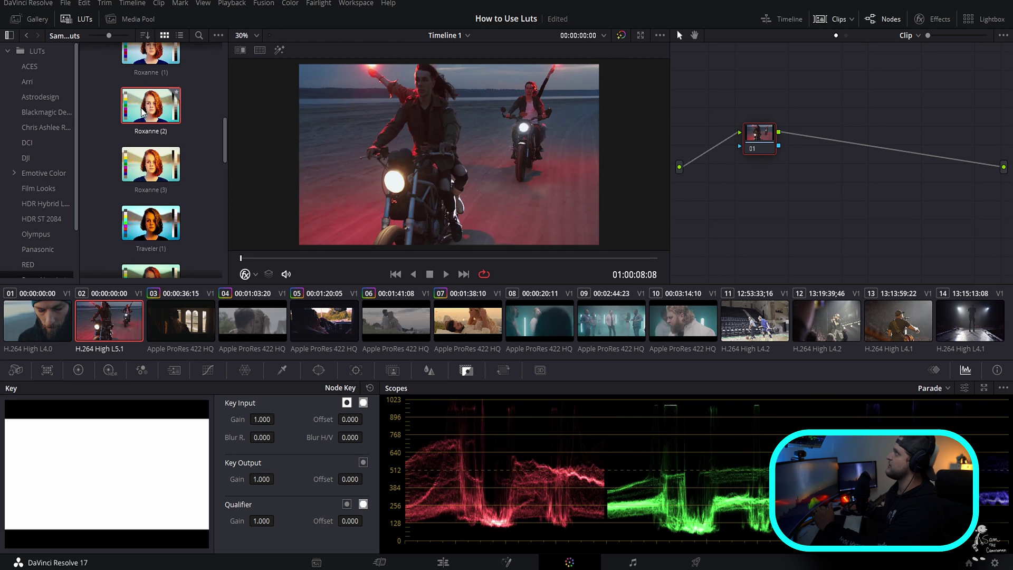
left_click_drag(141, 110, 760, 136)
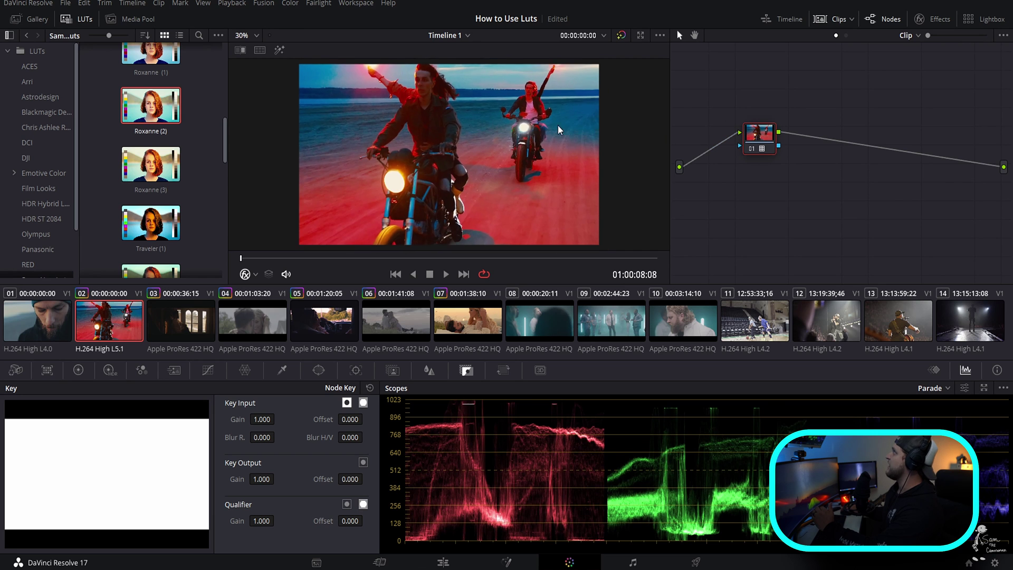
scroll(559, 128, "down", 1)
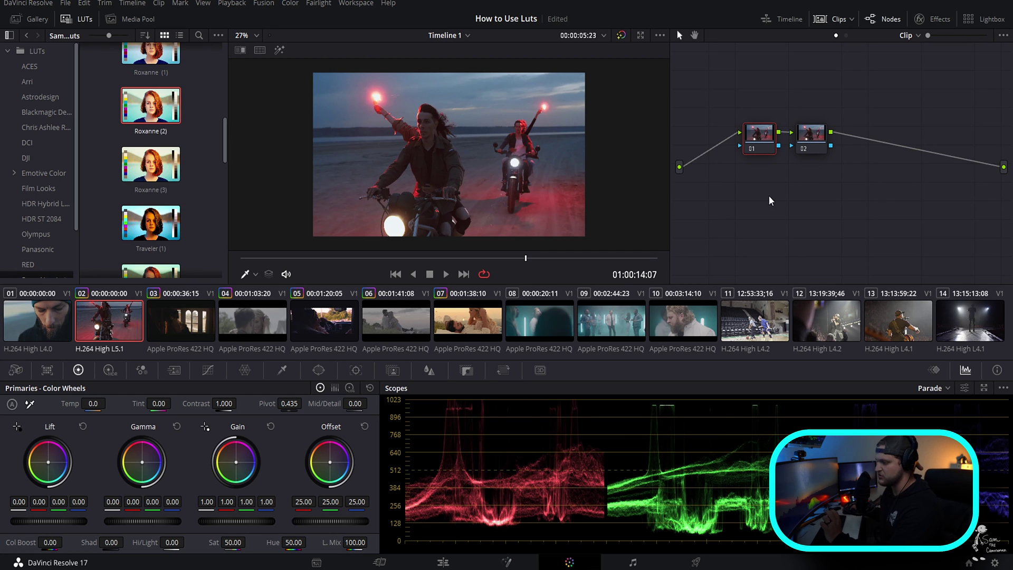
Add serial node 03 with Alt+S and apply the Roxanne (1) LUT to it
left_click(809, 146)
key("alt+s")
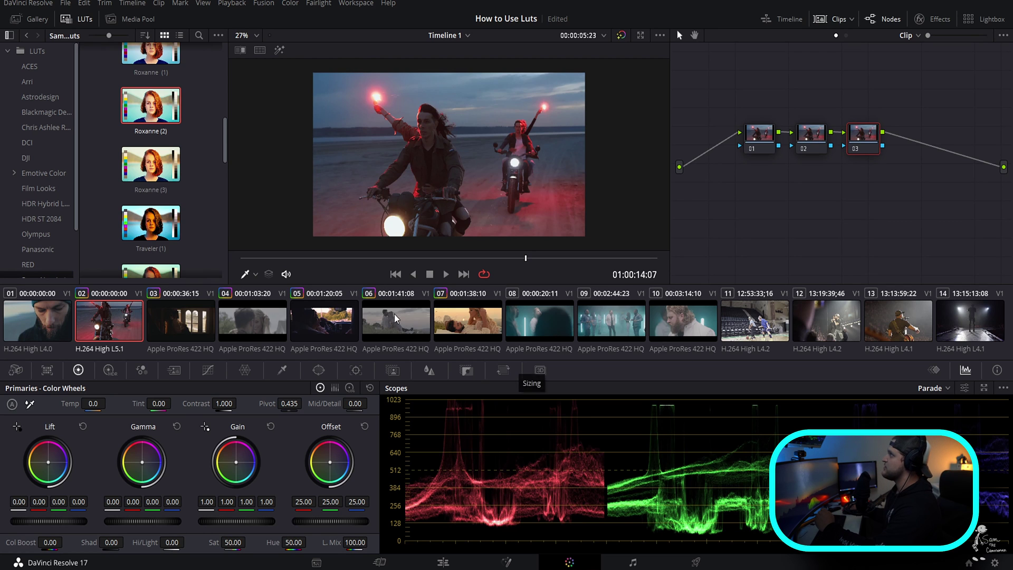
scroll(201, 195, "up", 1)
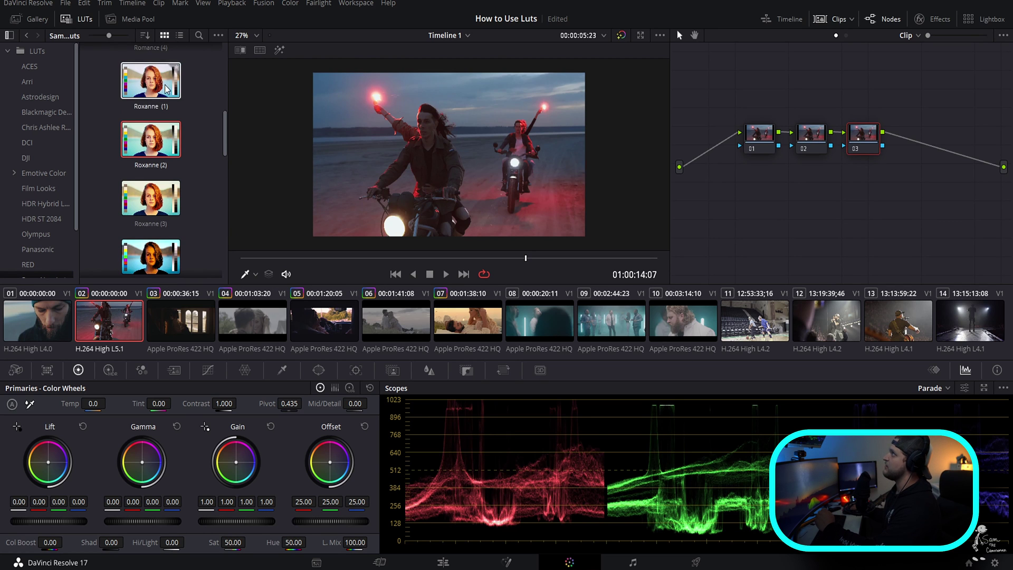
left_click_drag(151, 80, 864, 131)
scroll(543, 138, "up", 1)
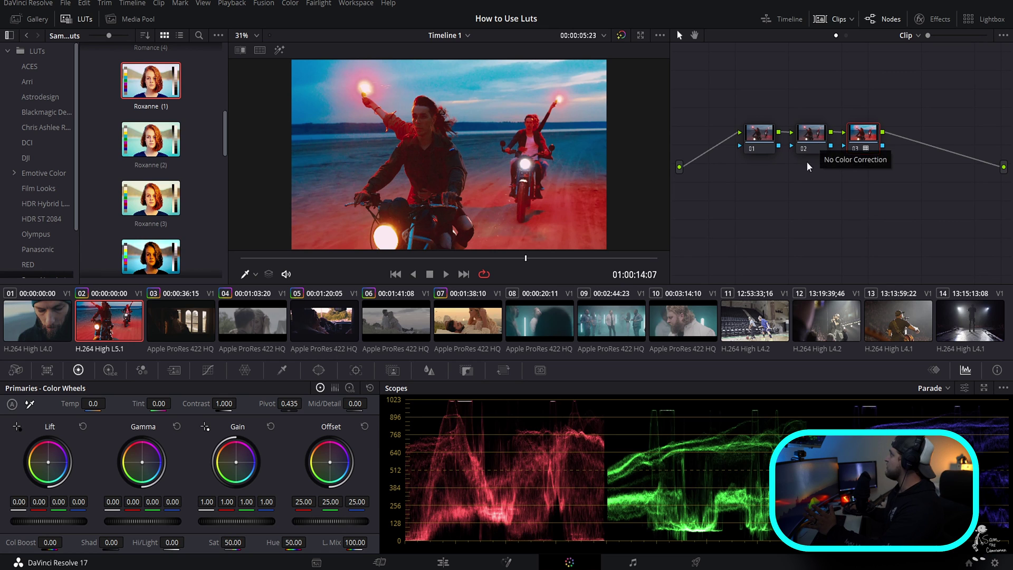
On node 01, pull the gain down and lift the shadows slightly
left_click(759, 138)
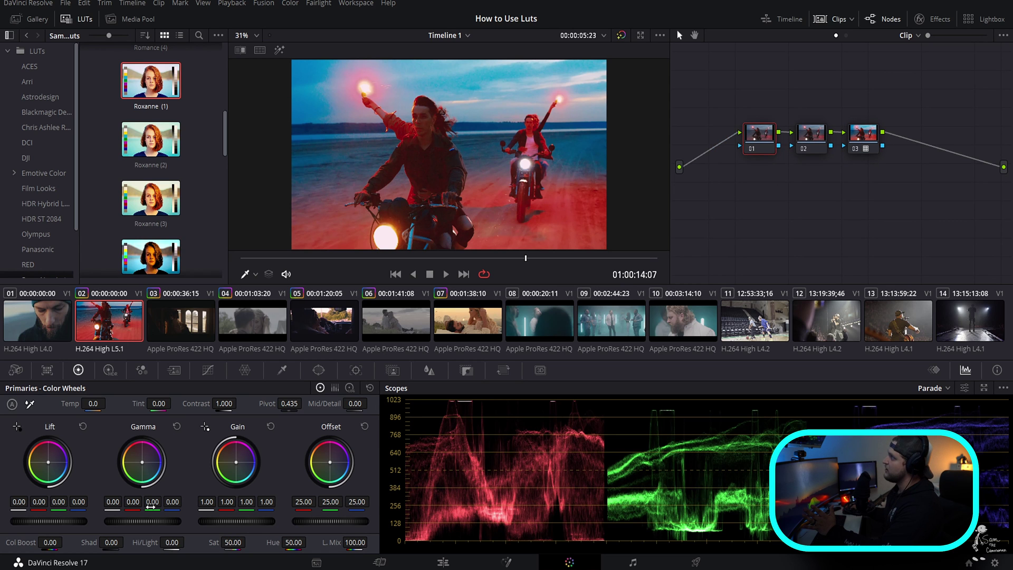
left_click_drag(224, 525, 136, 525)
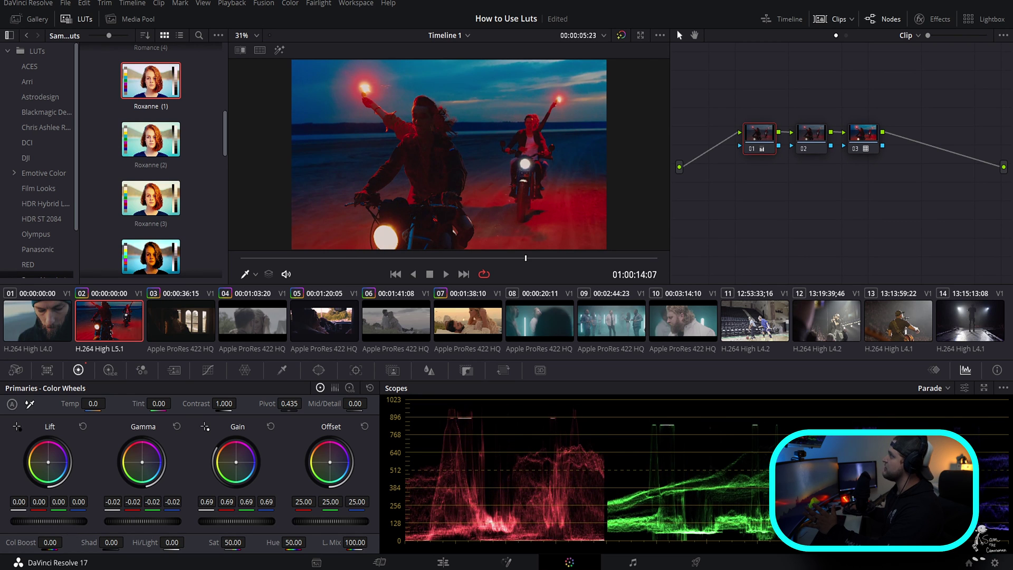
left_click_drag(49, 521, 59, 521)
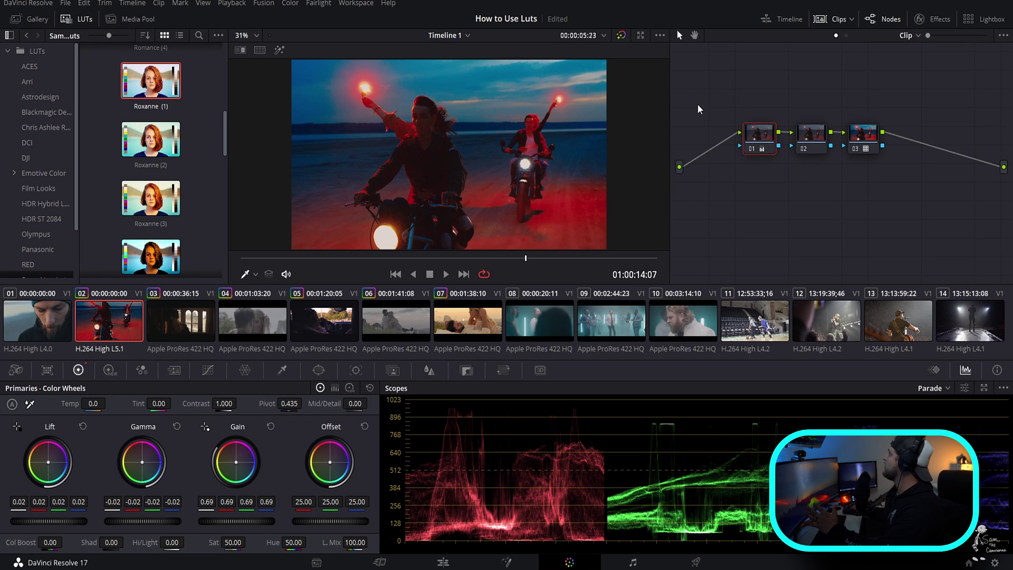
On node 02, reduce saturation to 24.40, set gamma to -0.03 and gain to 1.04
left_click(811, 132)
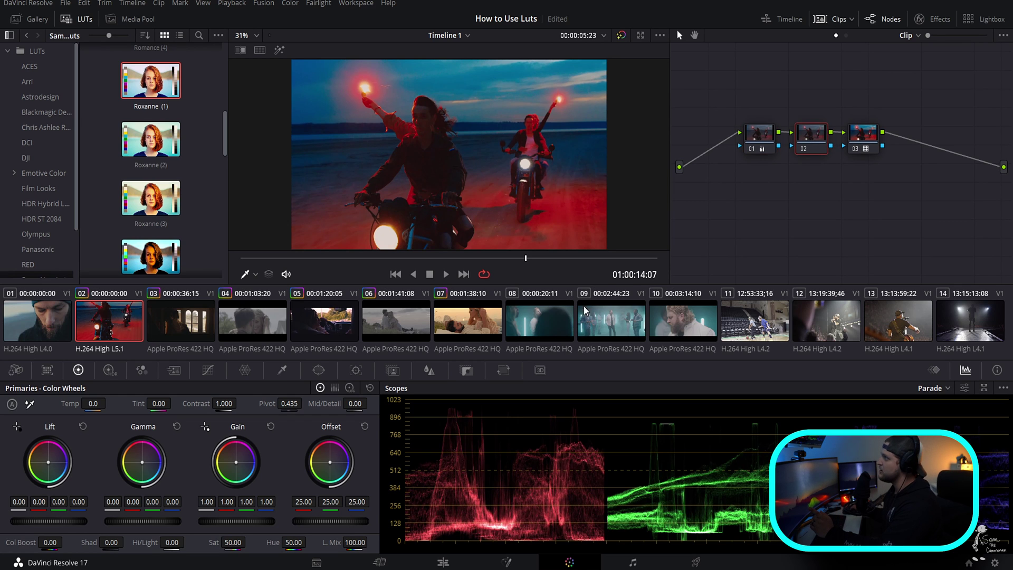
left_click_drag(239, 545, 207, 544)
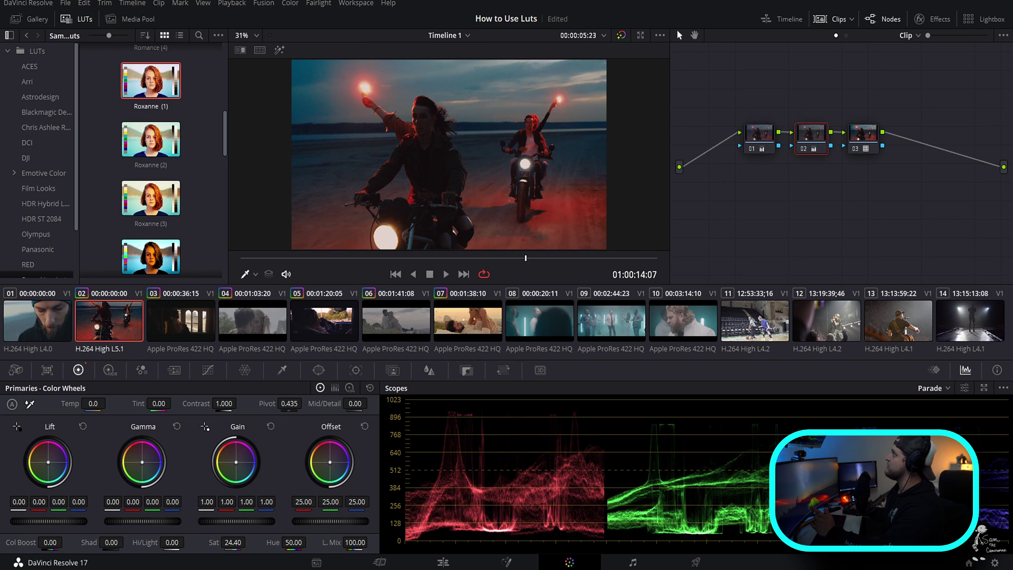
left_click_drag(175, 522, 170, 523)
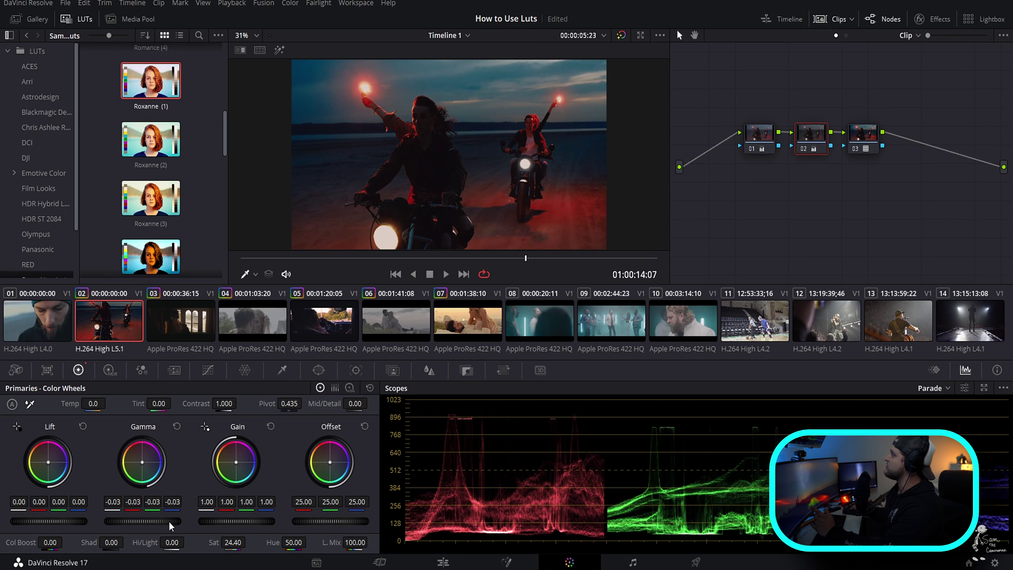
left_click_drag(270, 526, 255, 525)
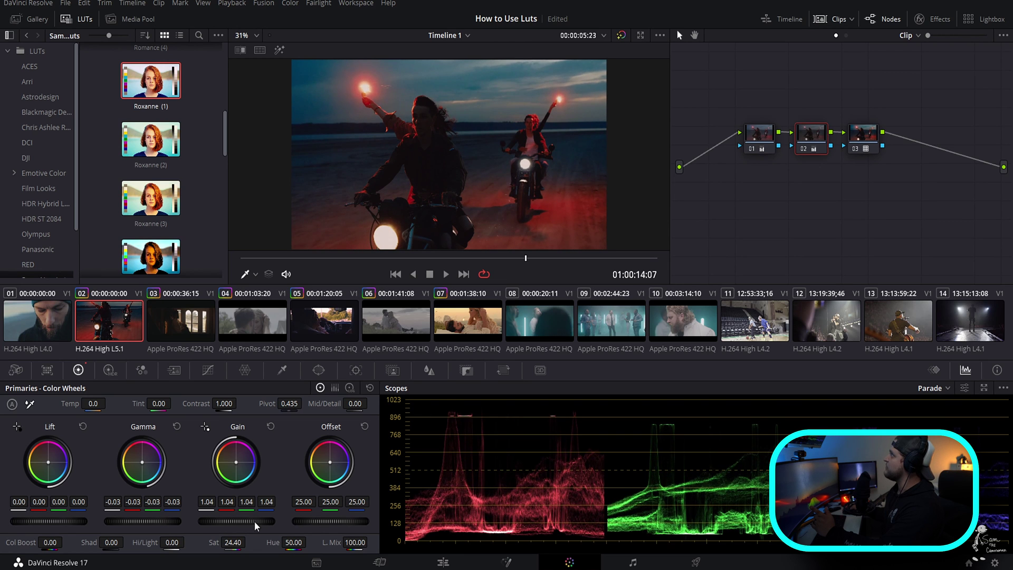
left_click_drag(265, 261, 479, 253)
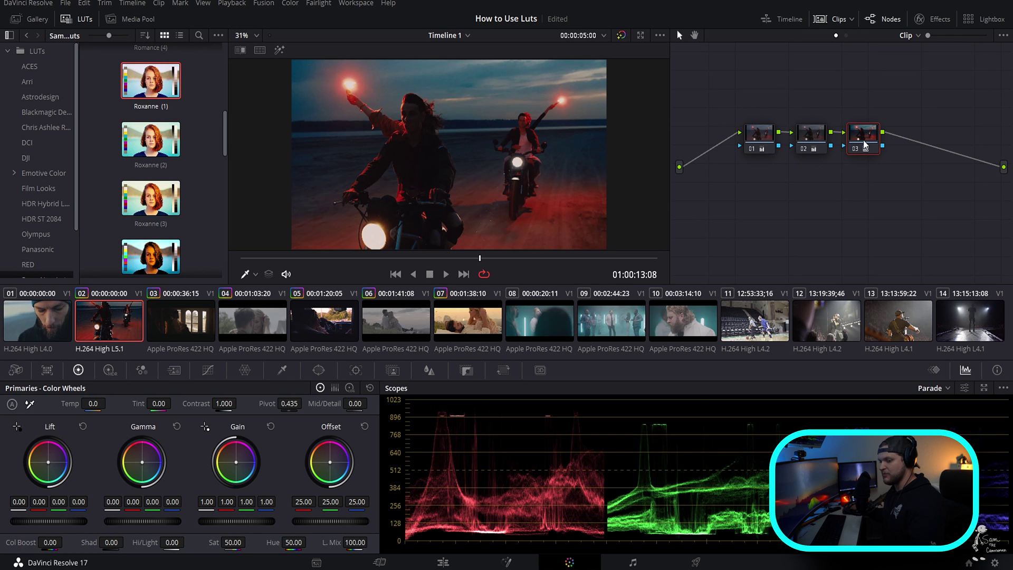
mouse_move(866, 144)
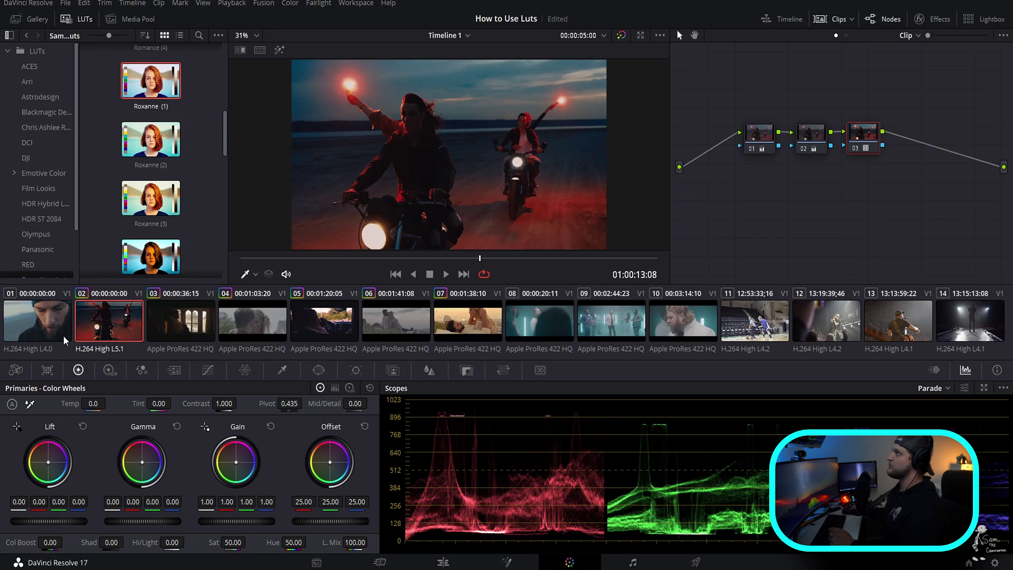
Load bearded-man clip 01, copy the motorcycle clip's grade onto it, and preview
left_click(65, 340)
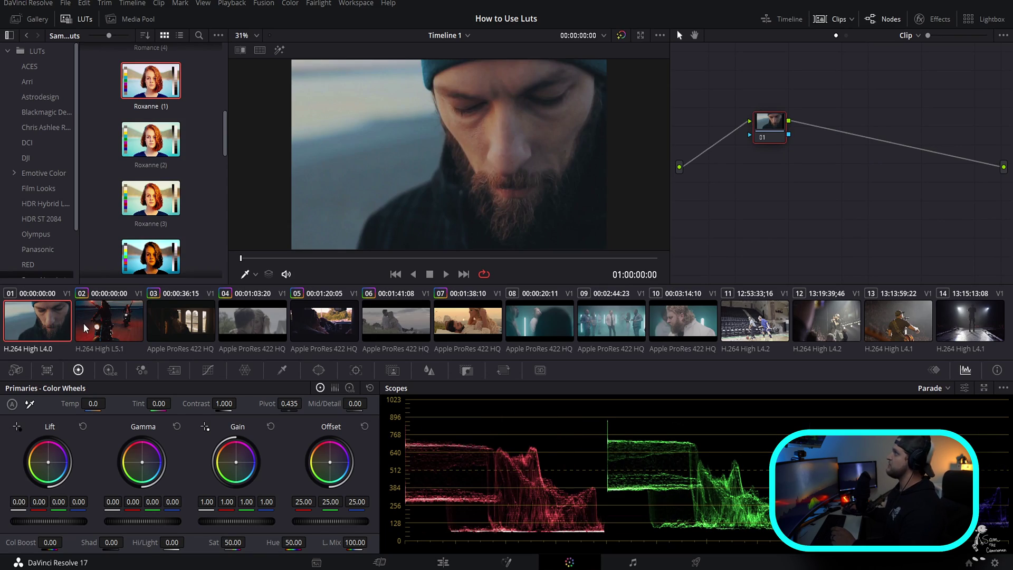
middle_click(107, 324)
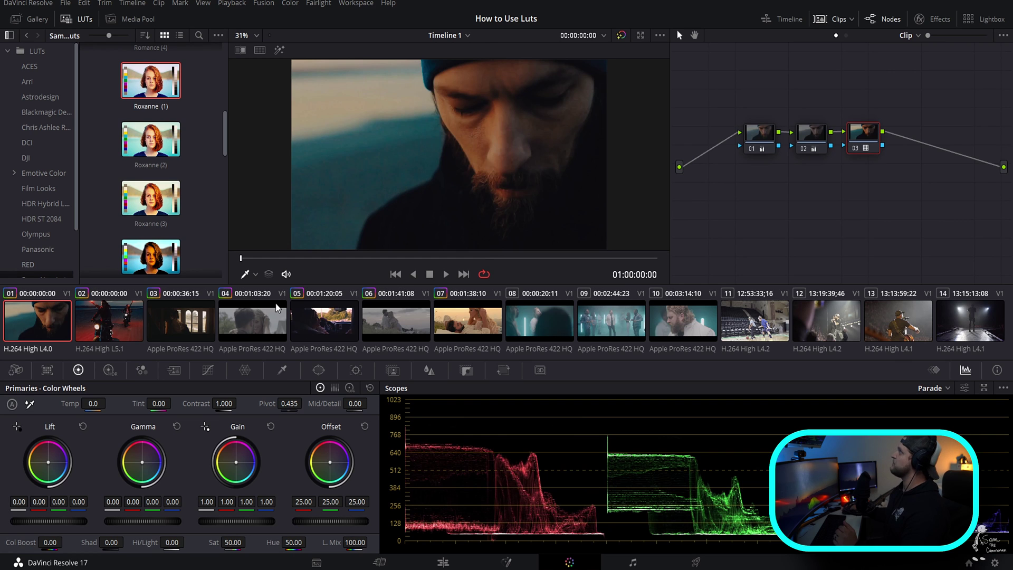
left_click_drag(280, 257, 502, 234)
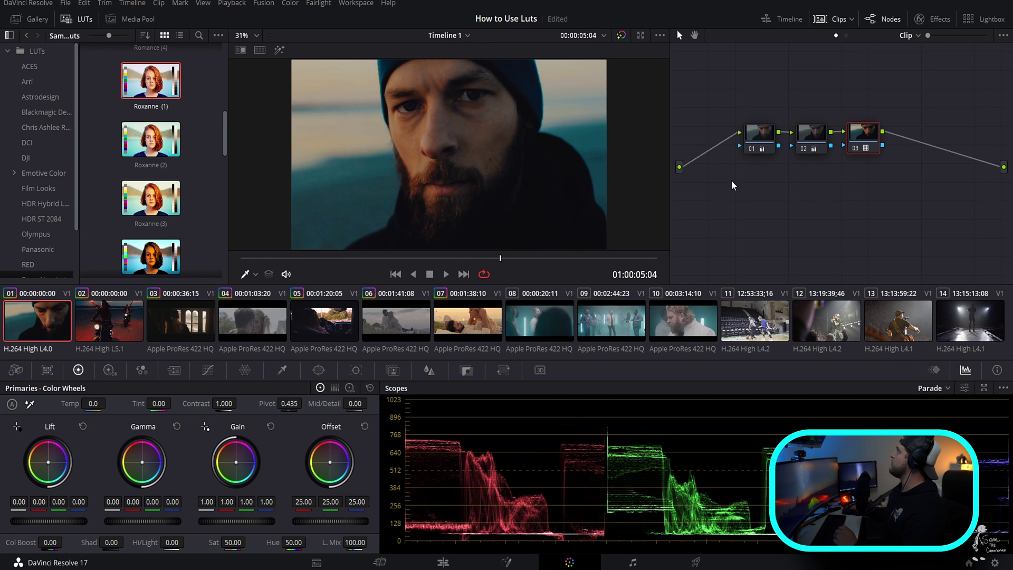
Select nodes 01 and 02 and disable them to compare with the original
left_click_drag(733, 180, 825, 102)
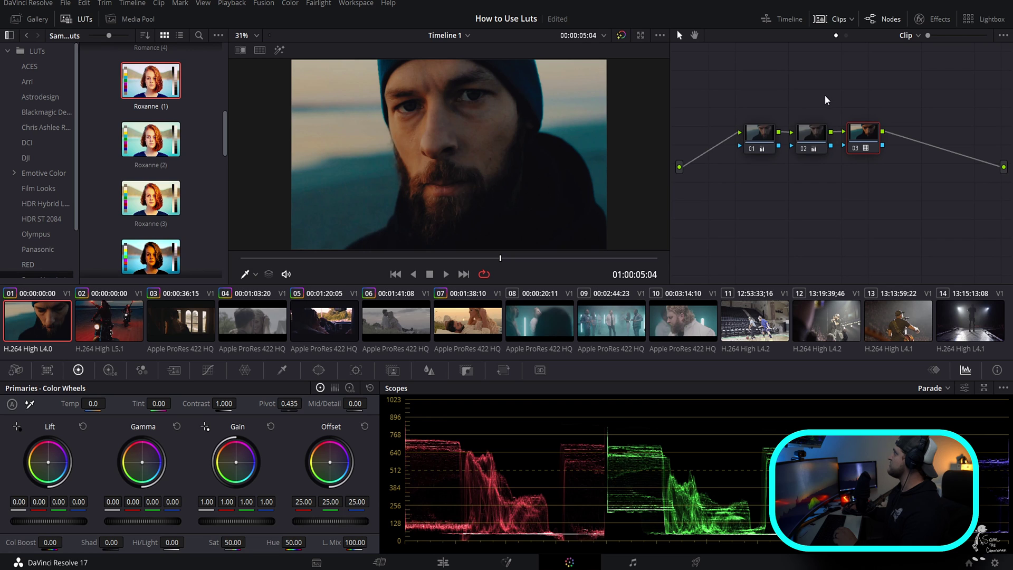
left_click(819, 153)
key("ctrl+d")
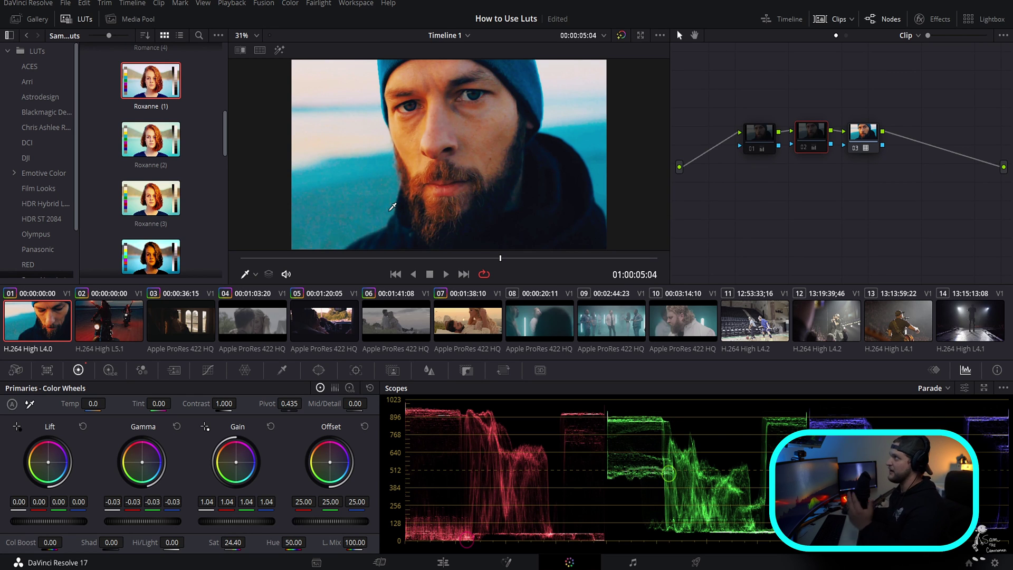
Adjust node 01's gain and lift, then raise node 02's saturation from 24.40 to 31.60
left_click_drag(754, 154, 745, 156)
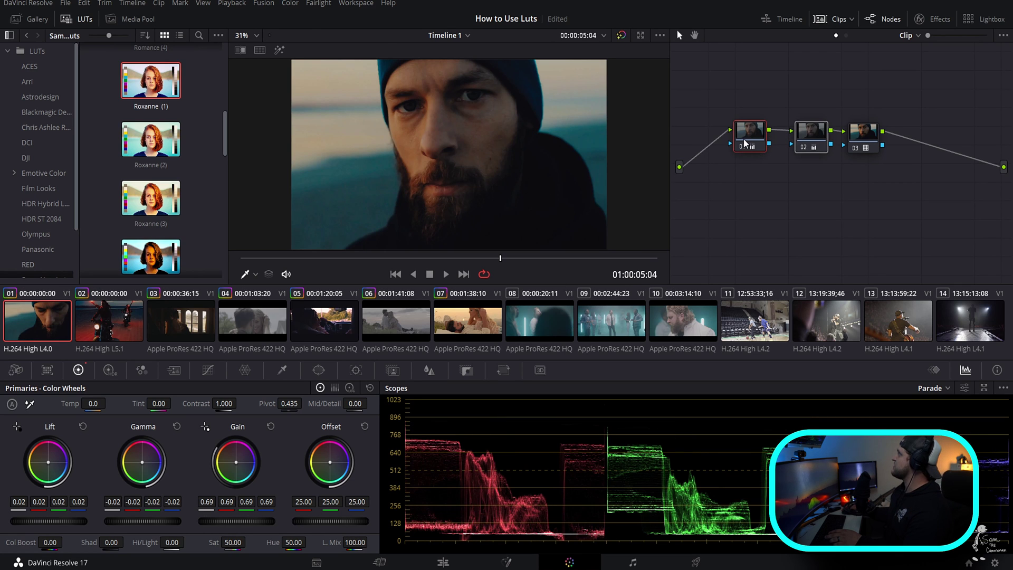
left_click_drag(238, 527, 182, 529)
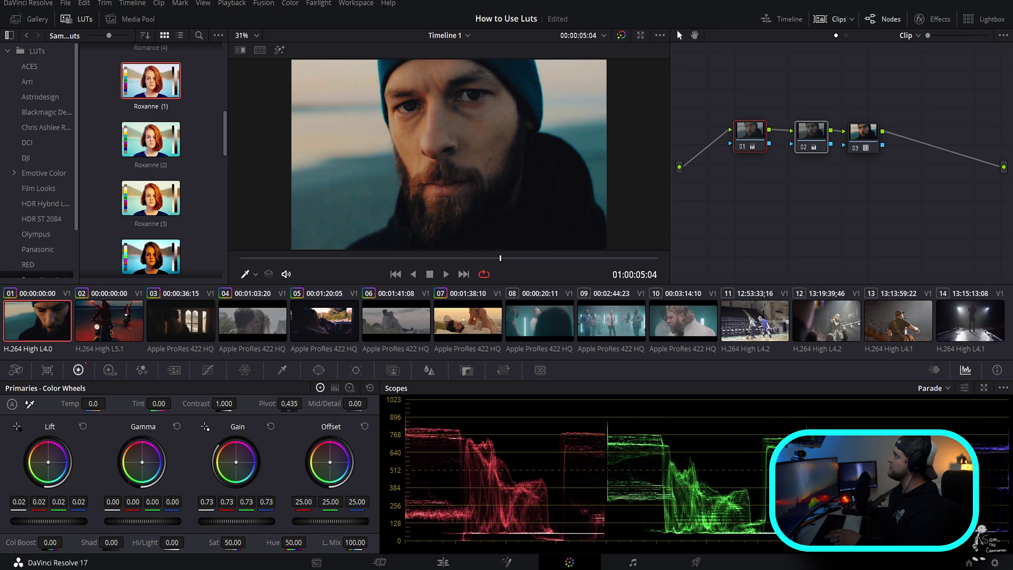
left_click_drag(51, 520, 61, 521)
key("alt+shift+apostrophe")
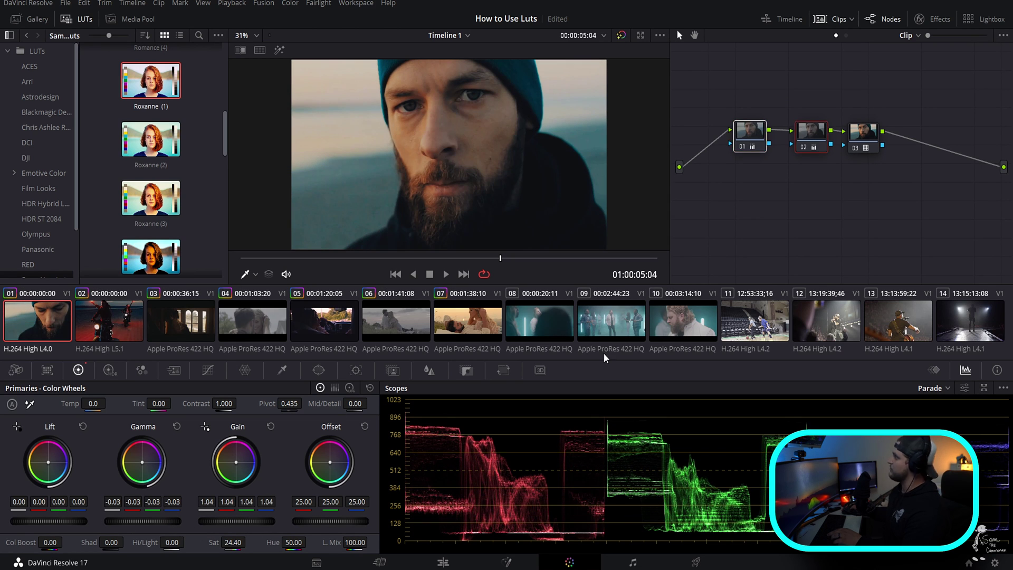
left_click_drag(243, 546, 241, 544)
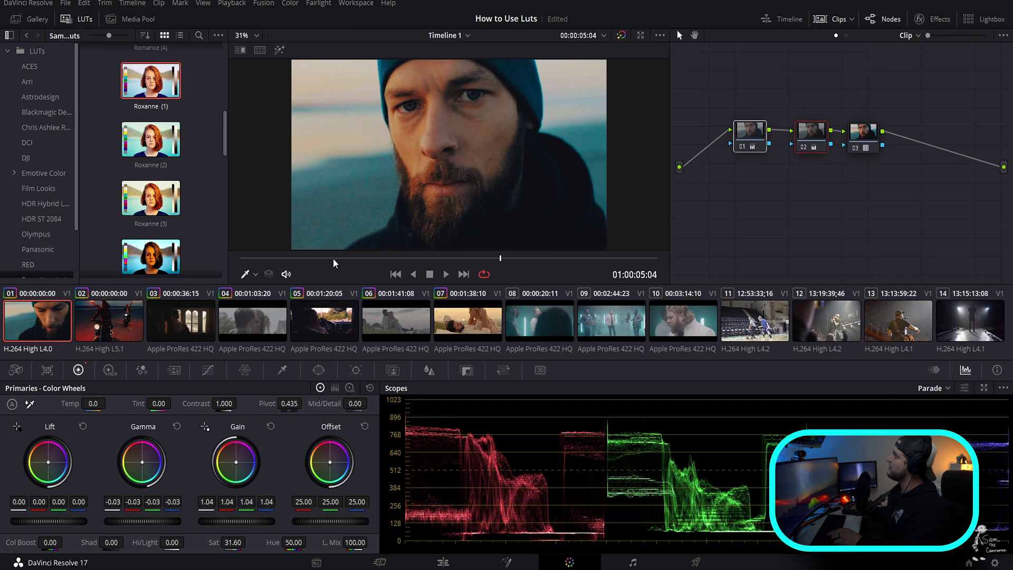
left_click_drag(500, 258, 508, 259)
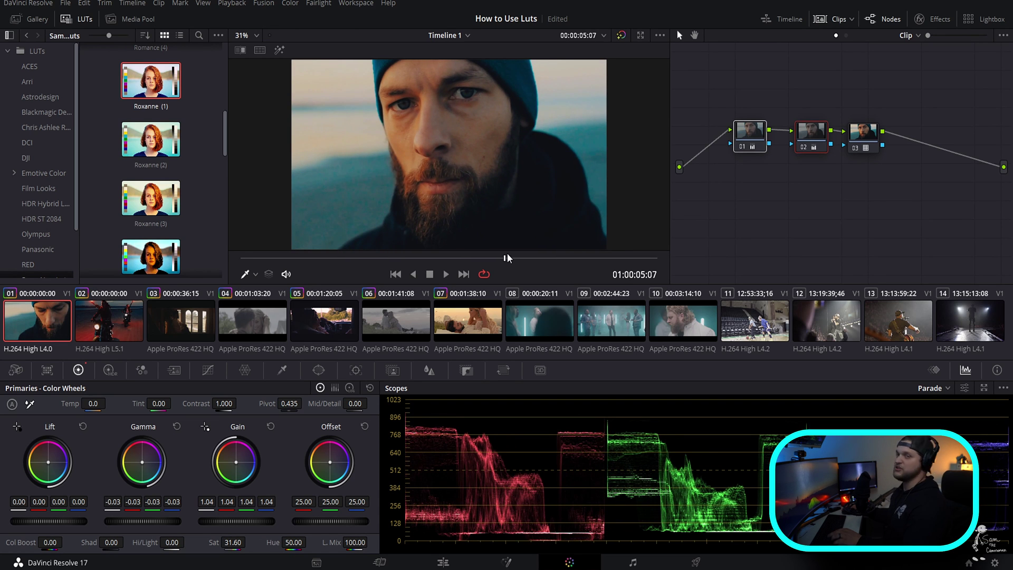
Reset all grades and nodes on clip 01, then load basketball clip 11
right_click(762, 179)
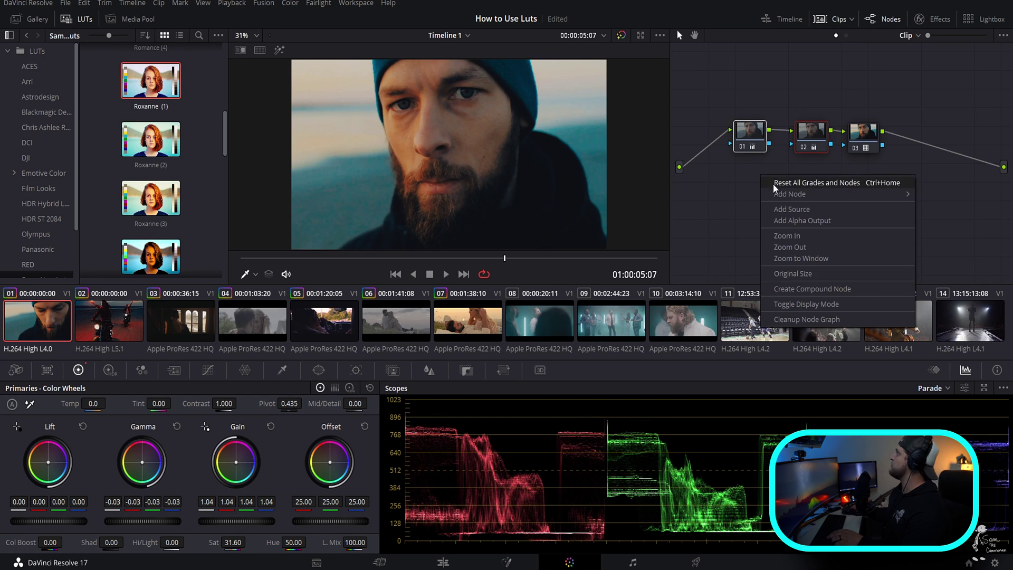
left_click(778, 185)
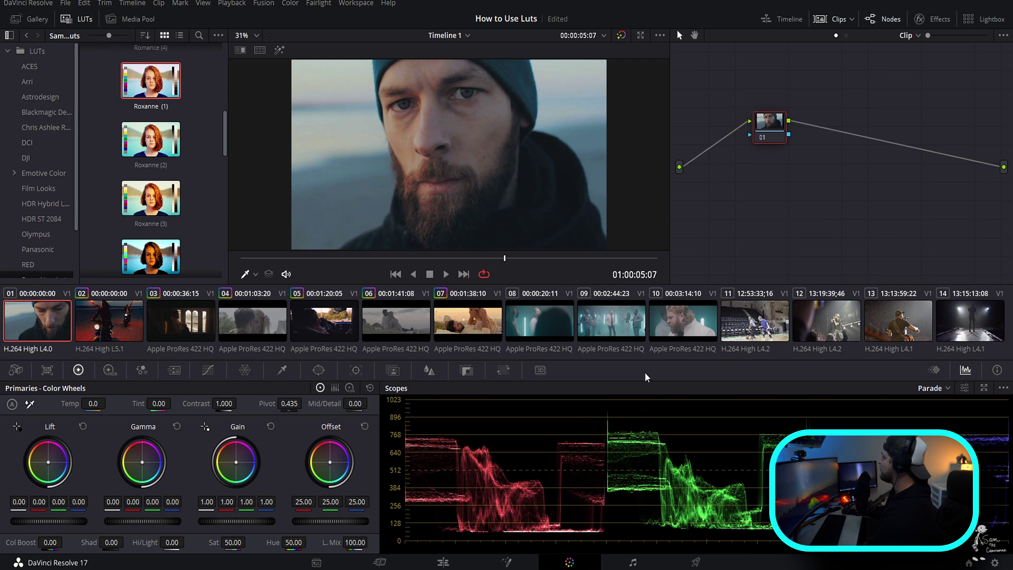
left_click(755, 321)
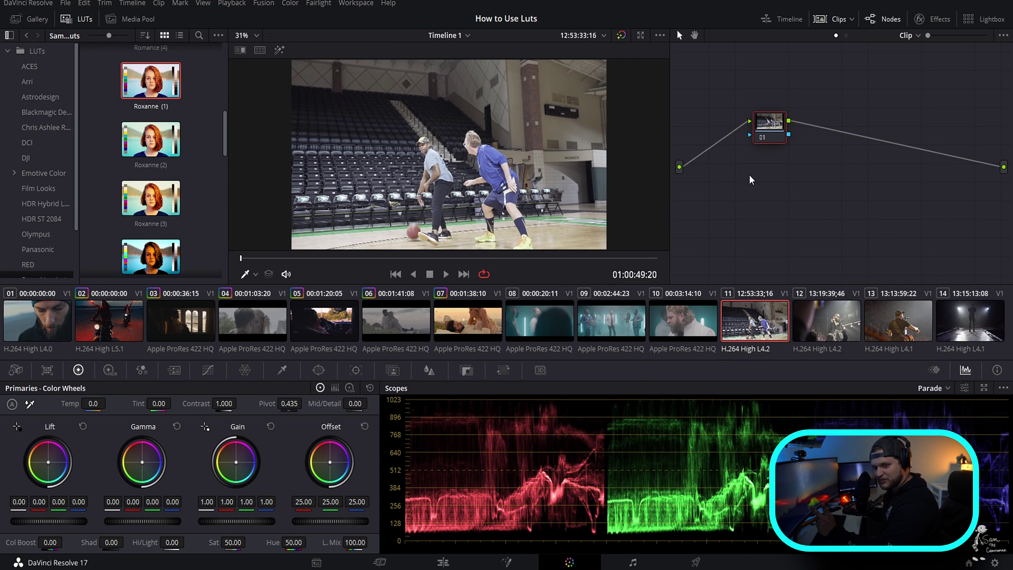
Add two serial nodes and apply the Romance (4) LUT to node 03
key("alt+s")
key("alt+s")
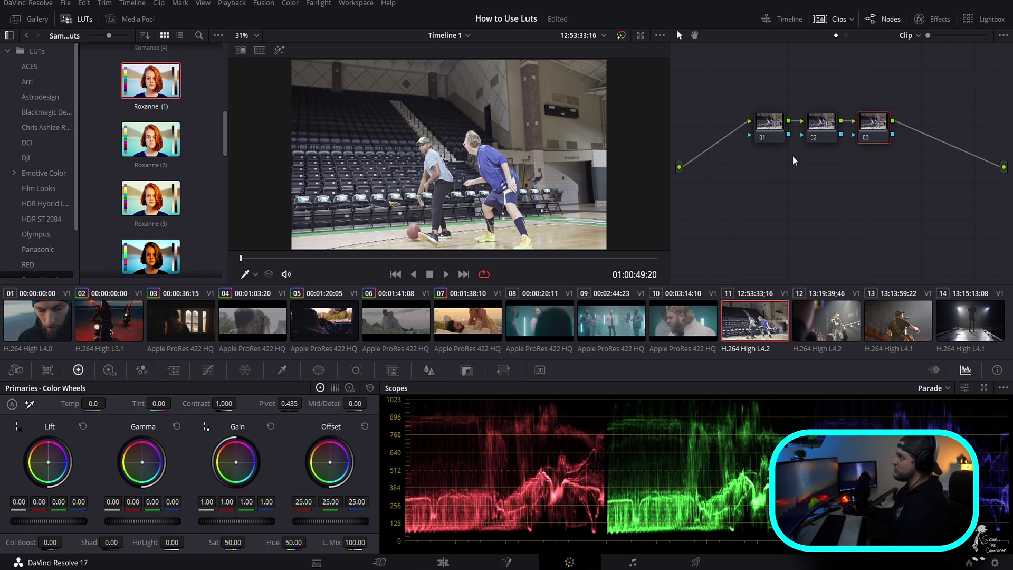
scroll(153, 132, "up", 3)
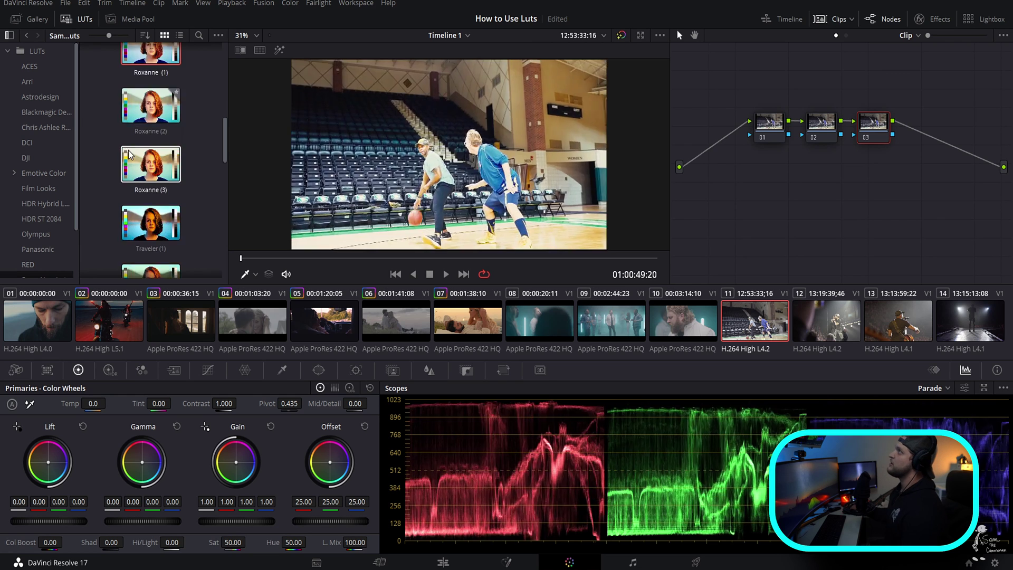
left_click(152, 132)
left_click_drag(152, 132, 878, 138)
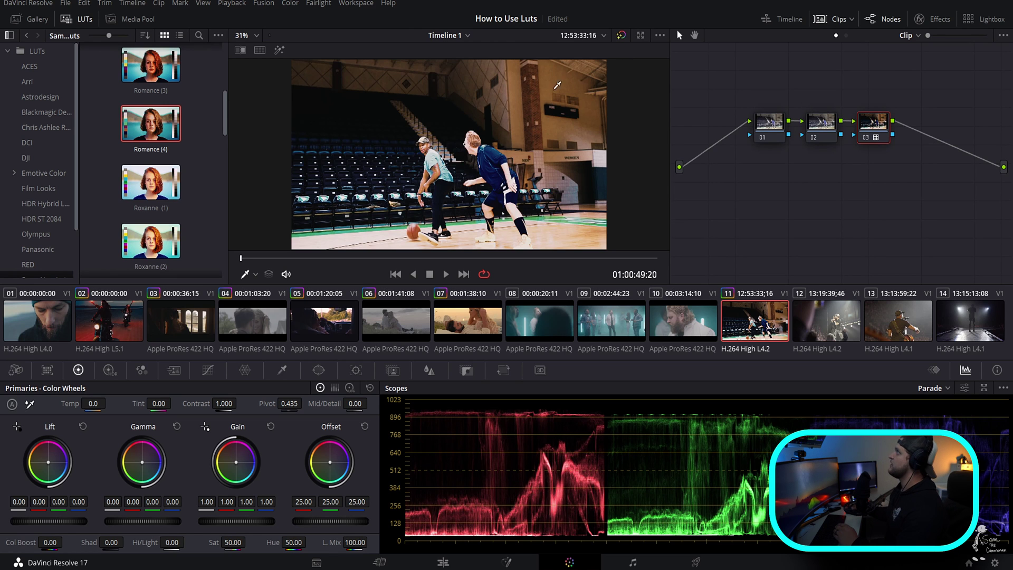
left_click(345, 259)
left_click_drag(352, 258, 423, 259)
On node 01, raise the shadows, lower the highlights and brighten the midtones slightly
left_click(766, 135)
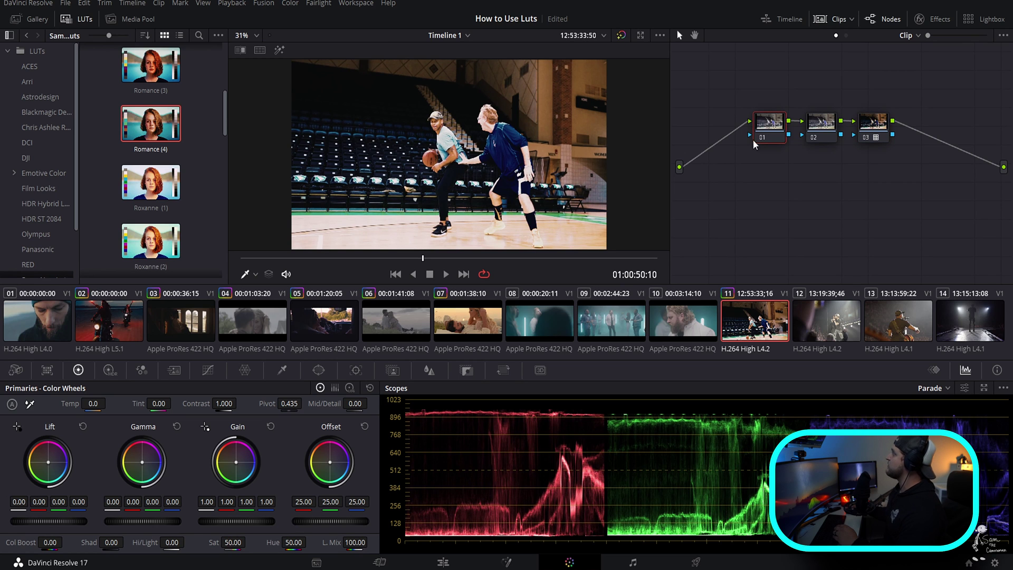
left_click_drag(61, 526, 68, 526)
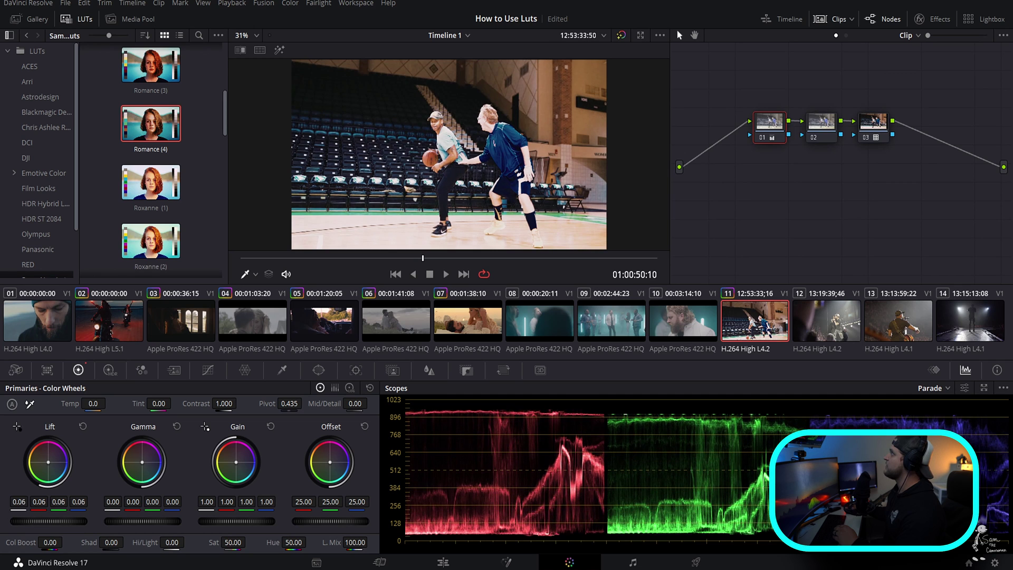
left_click_drag(235, 522, 221, 522)
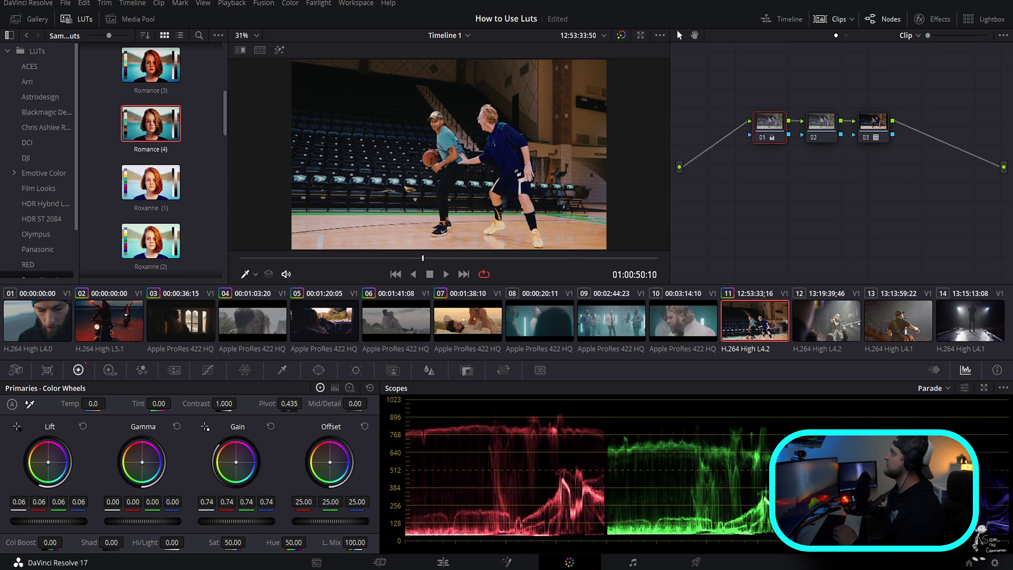
left_click_drag(149, 525, 153, 525)
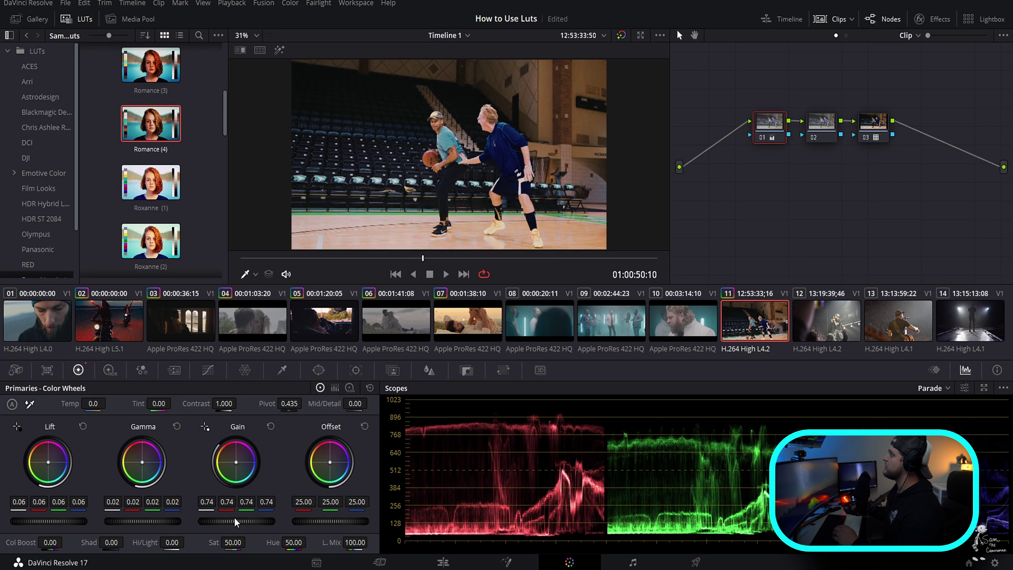
left_click_drag(233, 523, 236, 522)
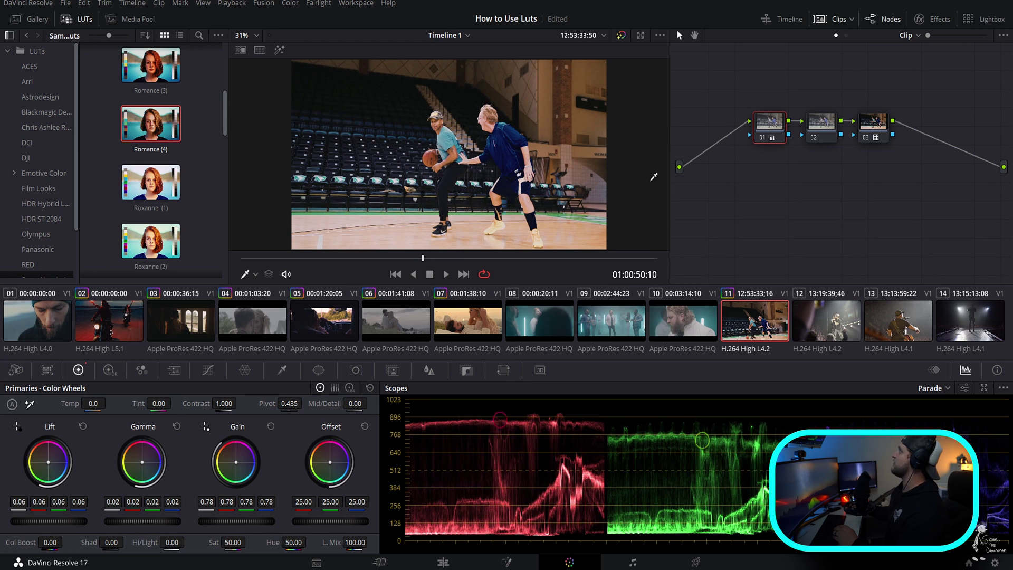
Boost node 02's saturation to 72.80, compare against the ungraded image, and play the clip
left_click(834, 133)
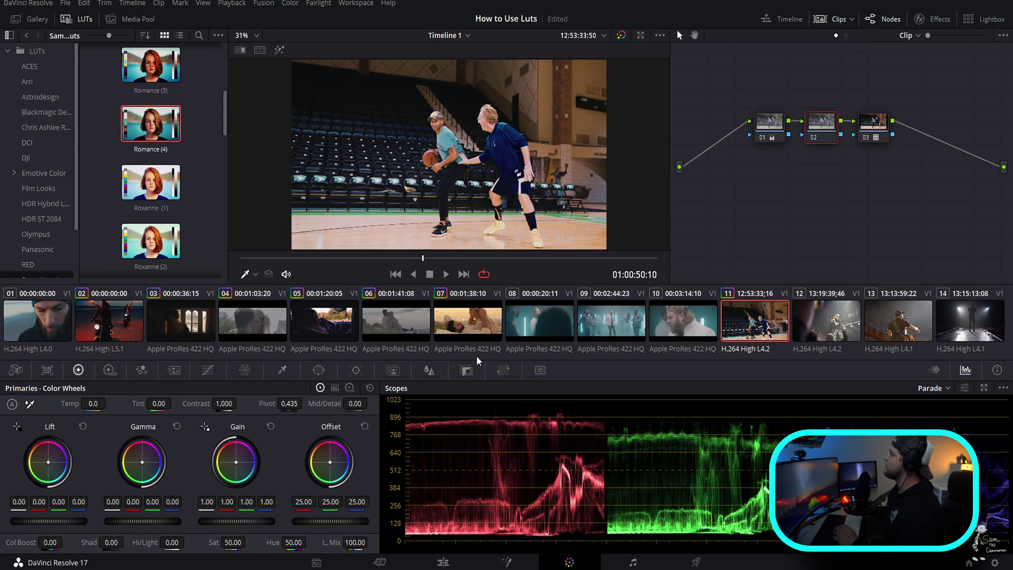
left_click_drag(233, 542, 247, 542)
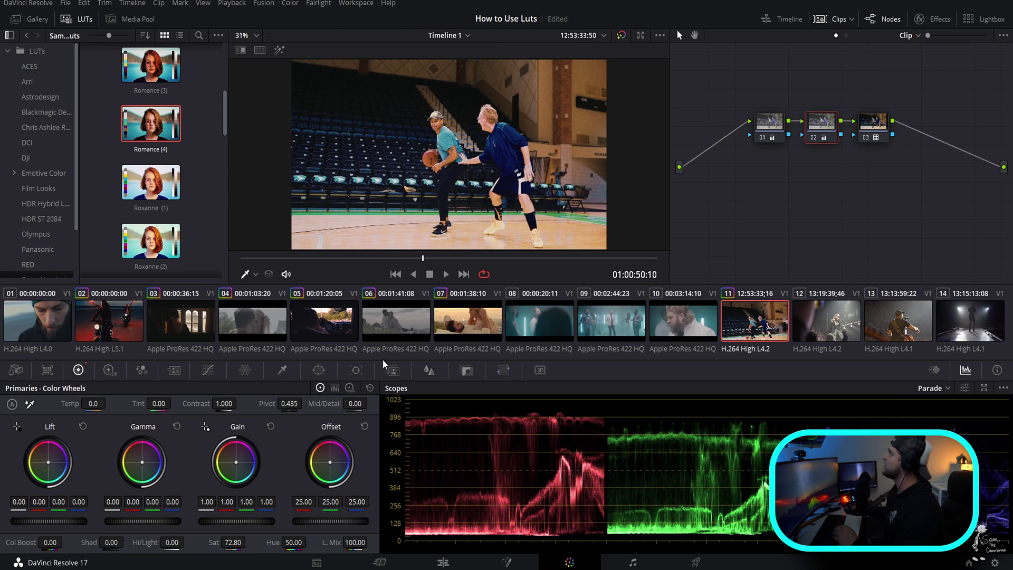
left_click(824, 20)
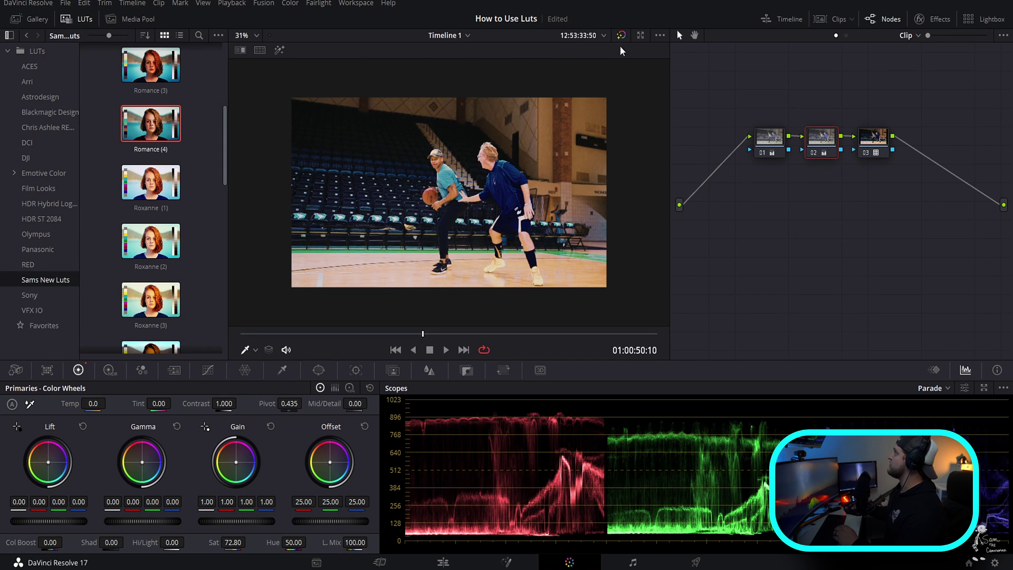
left_click(621, 36)
left_click(624, 38)
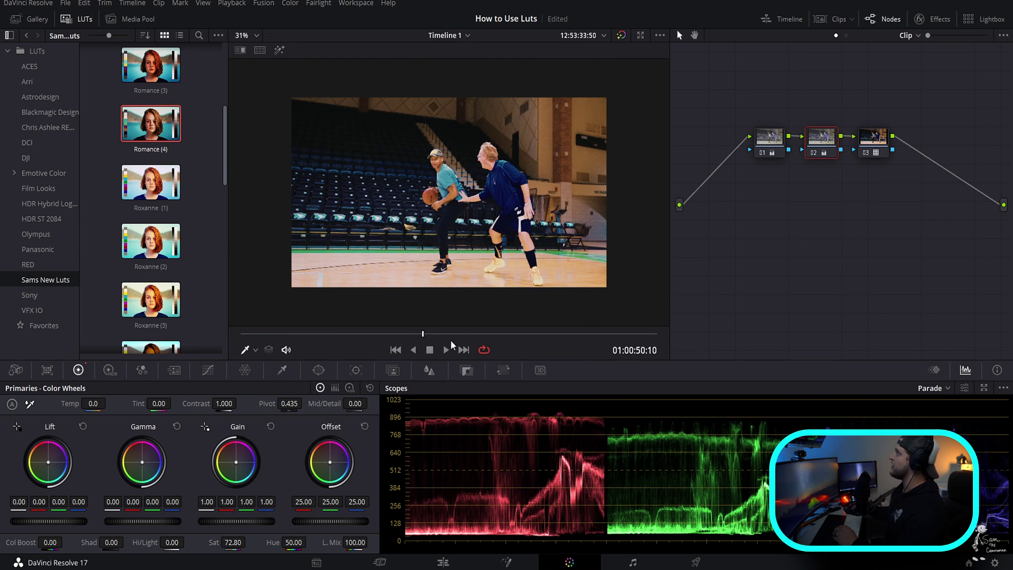
key("space")
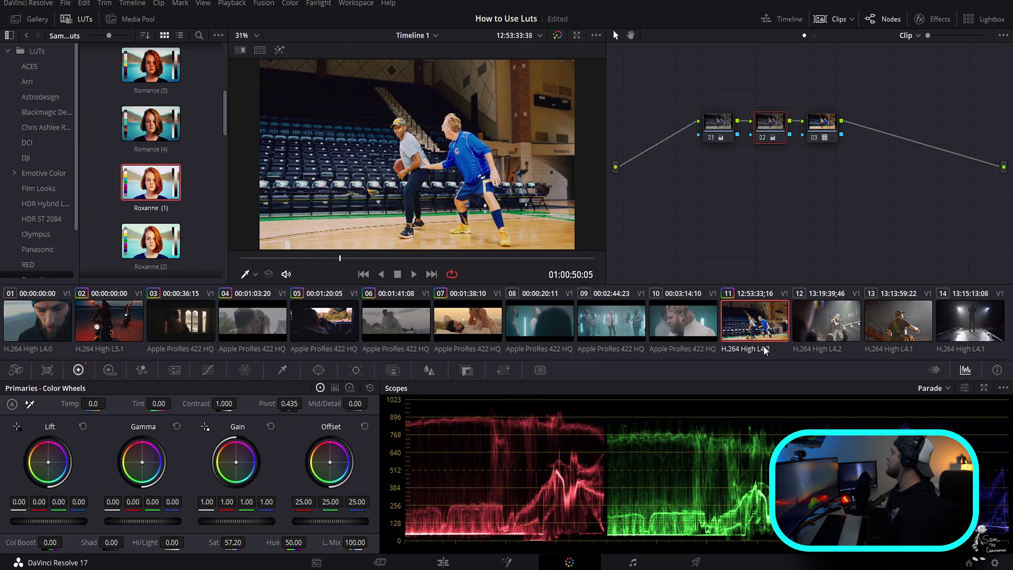
Load concert clip 12, scrub through it, and add a serial node after node 01
left_click(855, 337)
left_click_drag(336, 259, 487, 258)
key("alt+s")
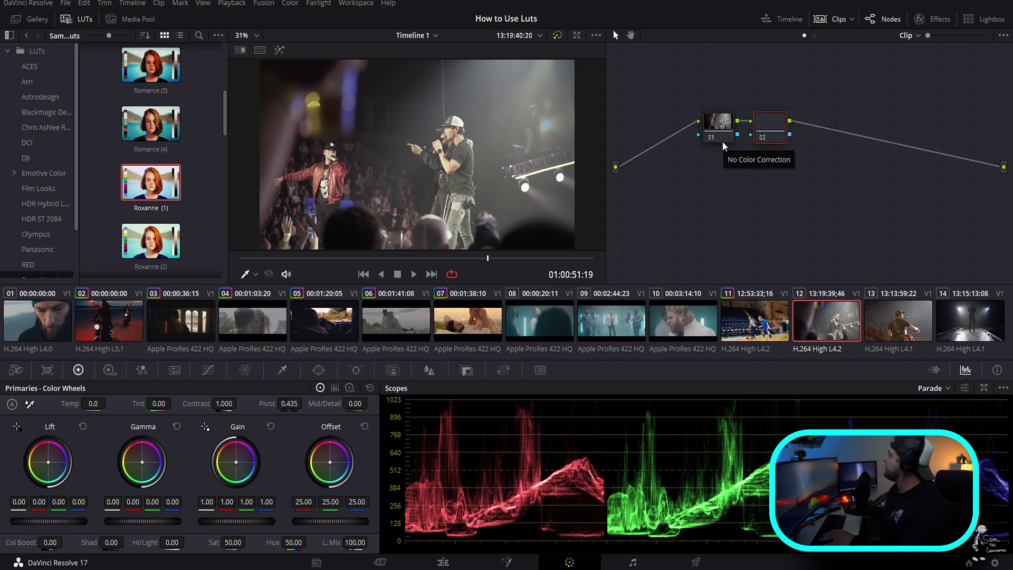
Add more serial nodes and apply the Warm&Cozy LUT to node 04
key("alt+s")
key("alt+s")
scroll(134, 221, "down", 3)
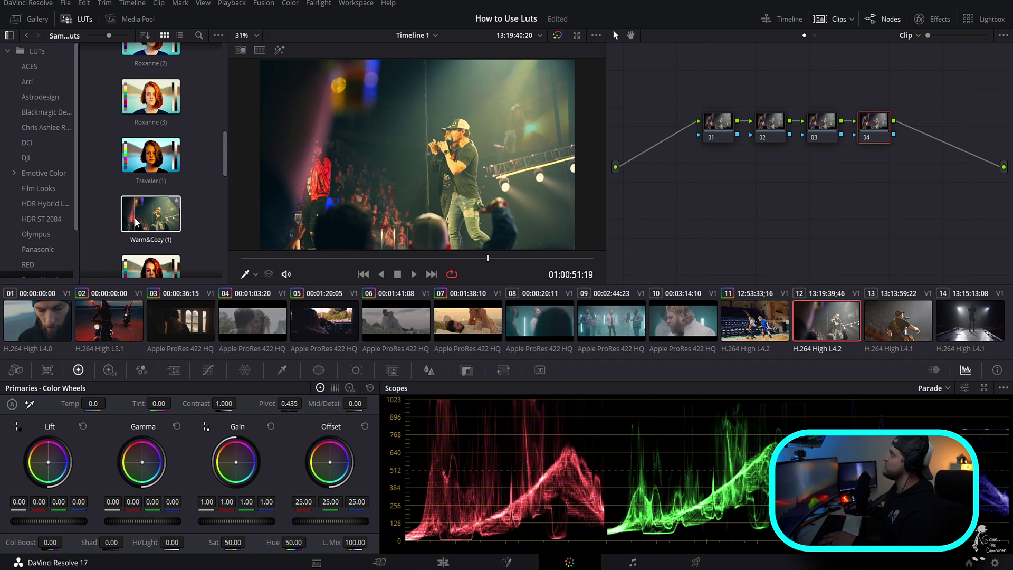
left_click_drag(135, 222, 875, 123)
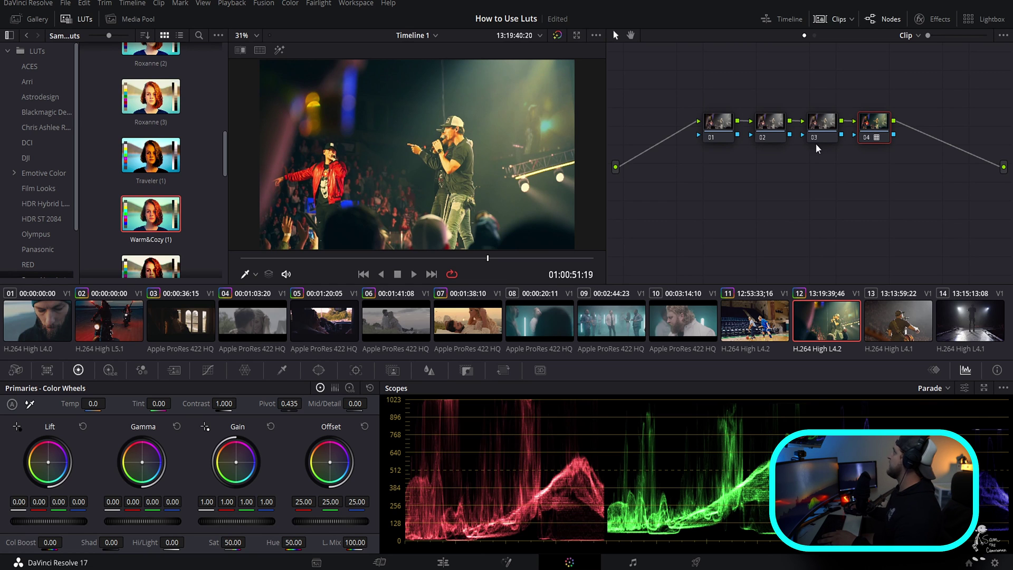
On node 01, darken the shadows, pull down the highlights and brighten the midtones slightly
left_click(731, 129)
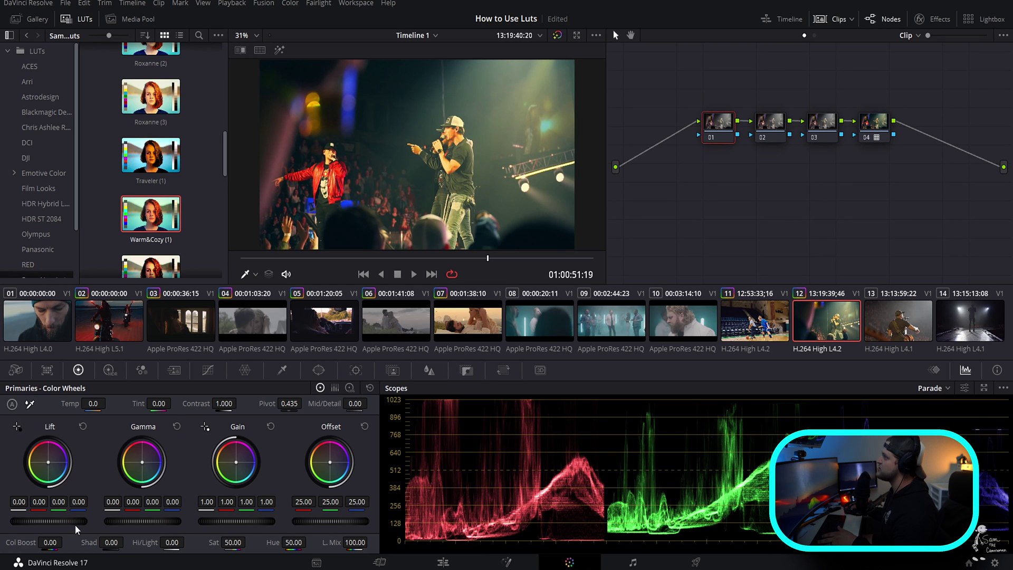
left_click_drag(84, 522, 147, 525)
left_click_drag(250, 527, 217, 526)
left_click_drag(138, 523, 146, 523)
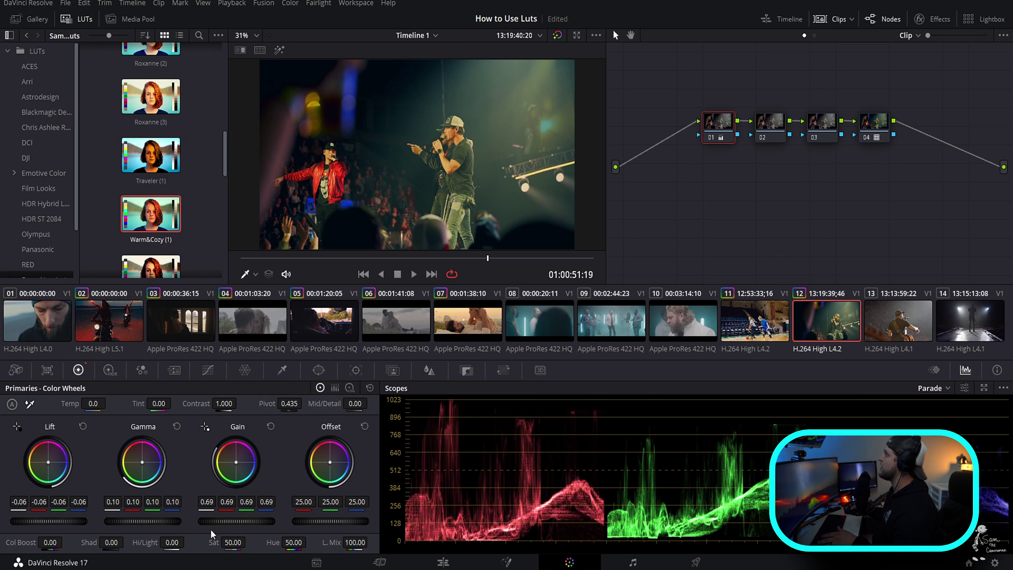
left_click_drag(248, 529, 242, 522)
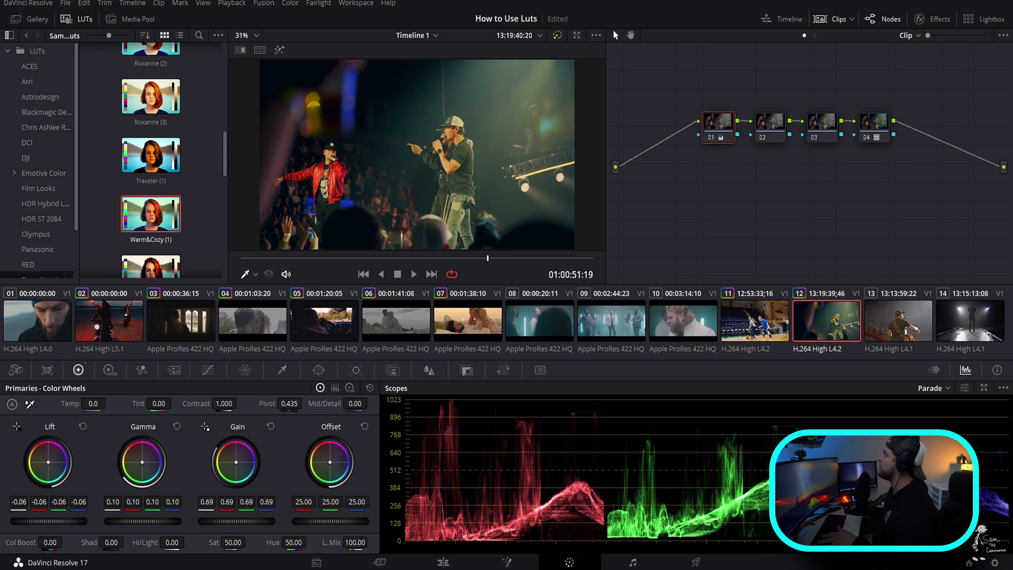
left_click(775, 129)
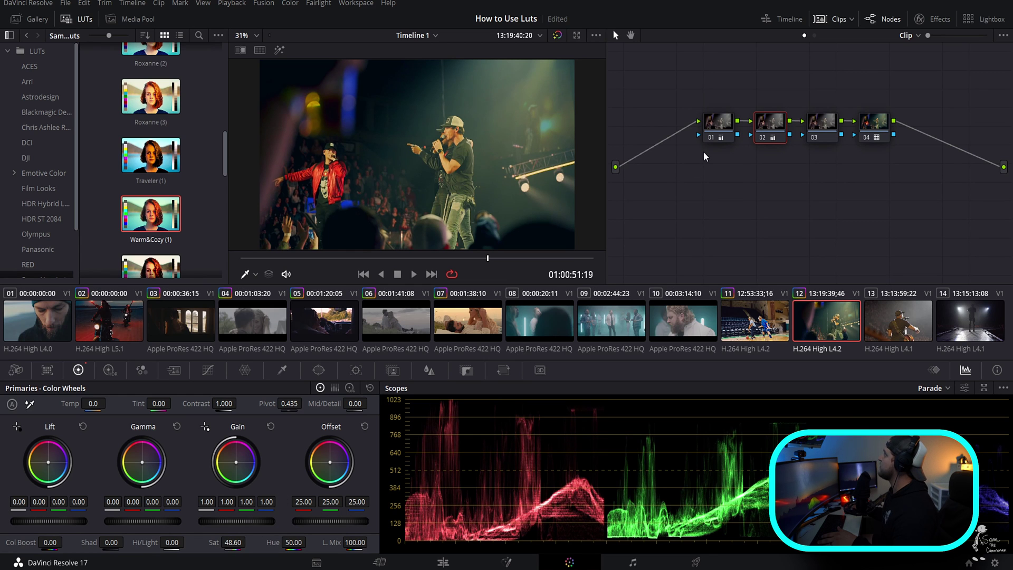
left_click(724, 129)
left_click_drag(62, 521, 54, 522)
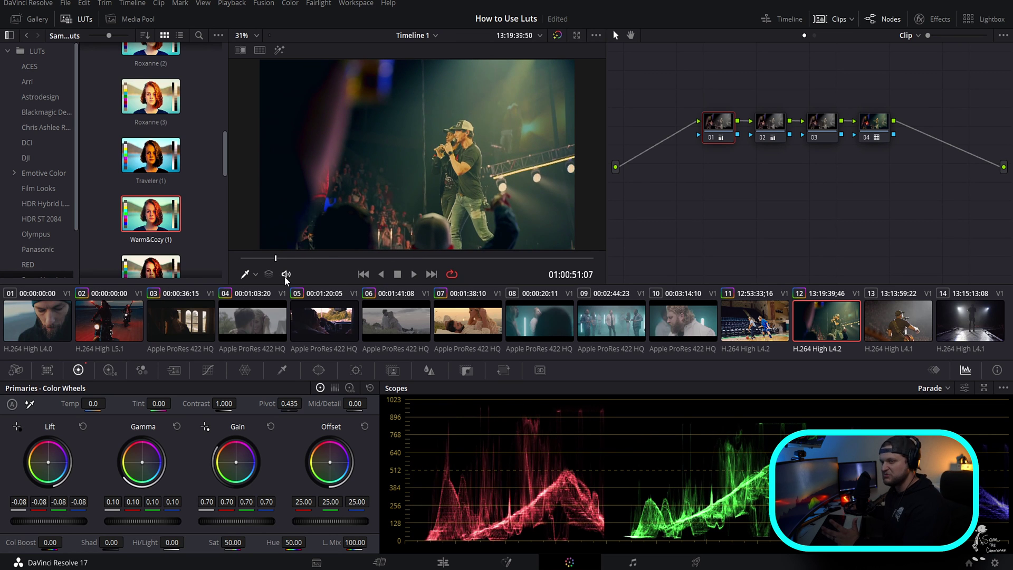
Compare the grade with the original, then load guitarist clip 13
left_click(557, 36)
left_click(557, 35)
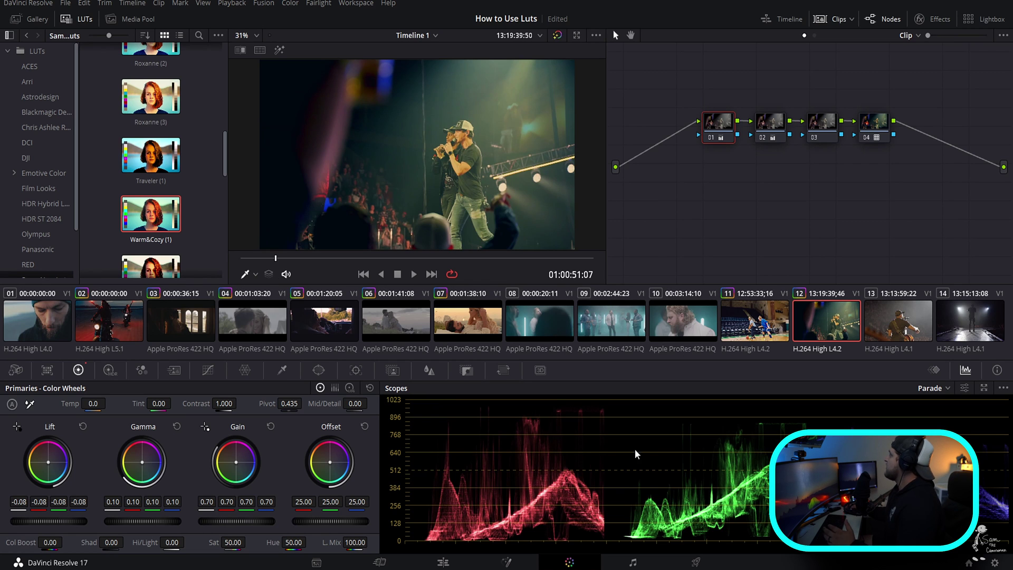
left_click(911, 331)
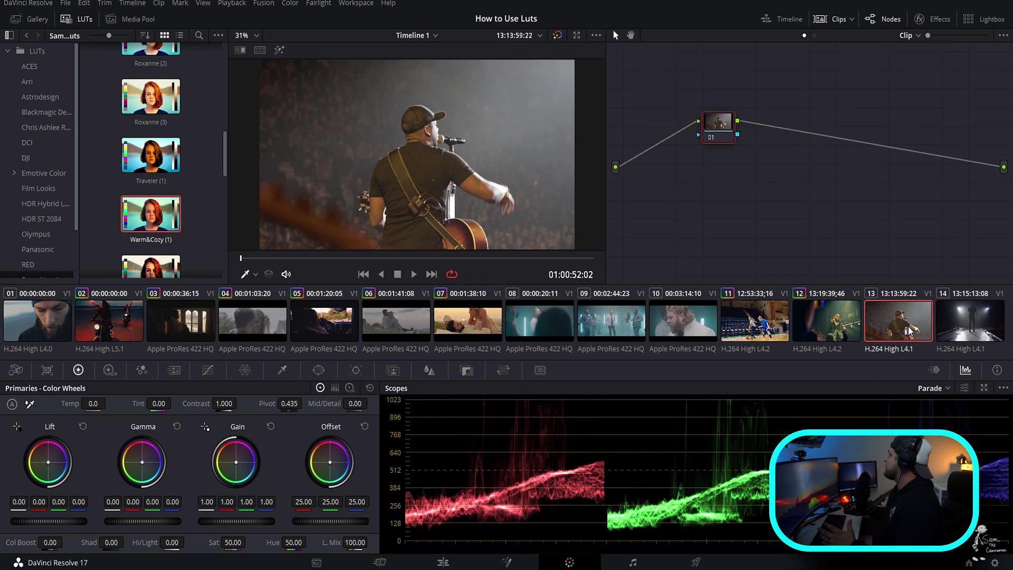
Copy clip 12's four-node grade onto clip 13 and review it against clip 12
middle_click(833, 328)
left_click_drag(306, 263, 270, 261)
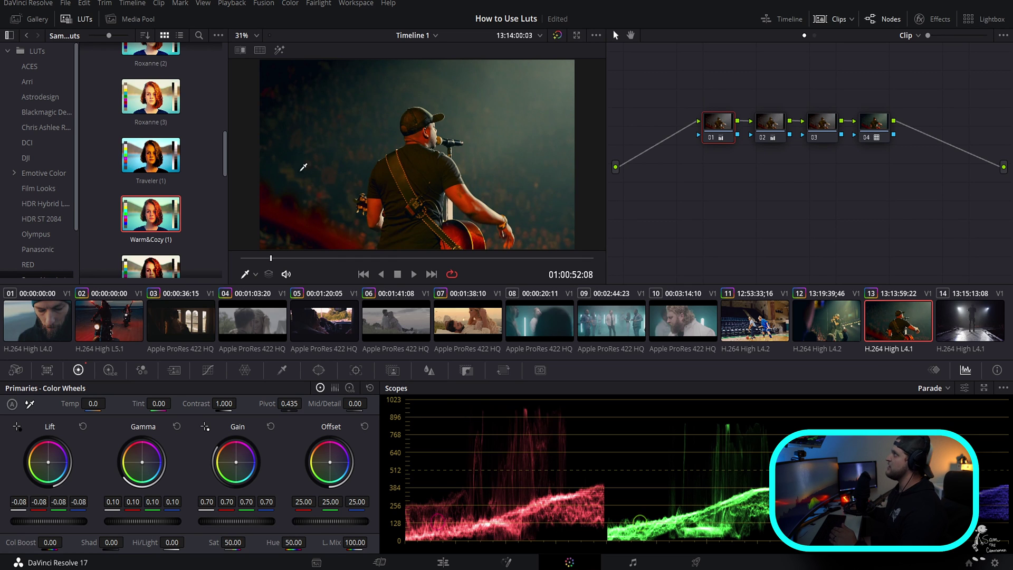
left_click(820, 316)
left_click(928, 330)
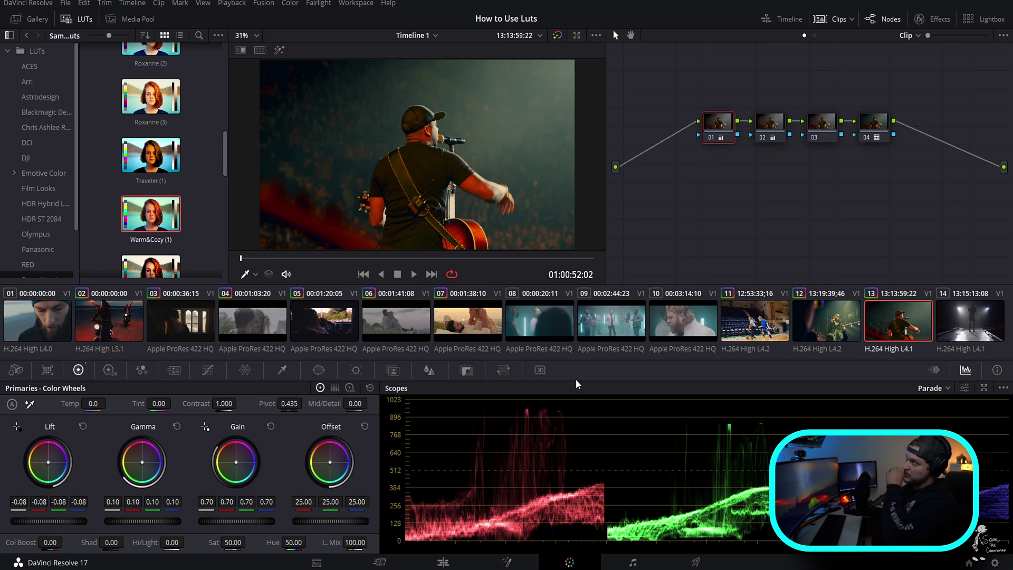
Load clip 10, add three serial nodes, and apply the Warm&Cozy (2) LUT to node 04
left_click(668, 328)
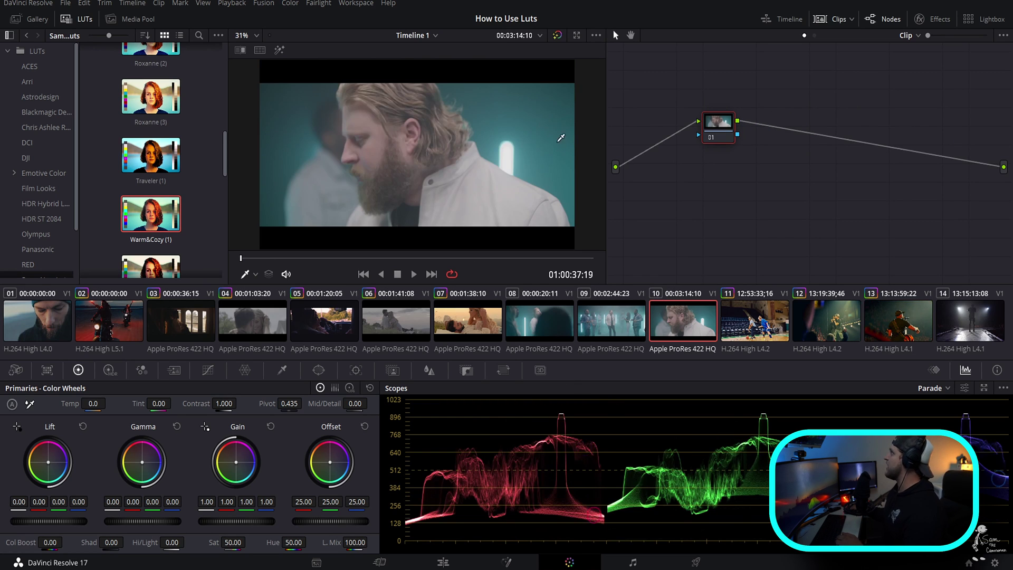
left_click_drag(337, 258, 473, 275)
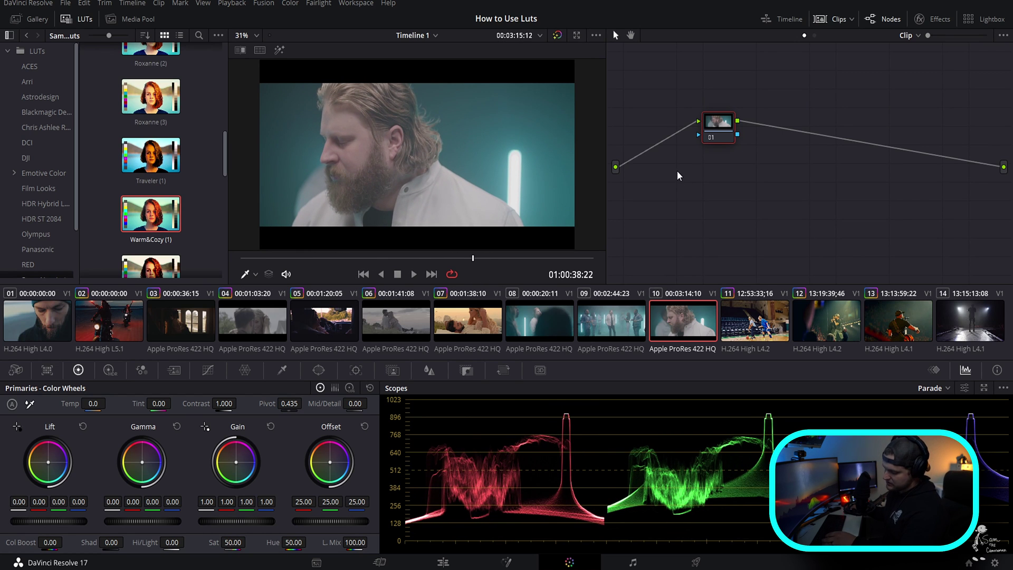
key("alt+s")
key("alt+s")
key("alt+s")
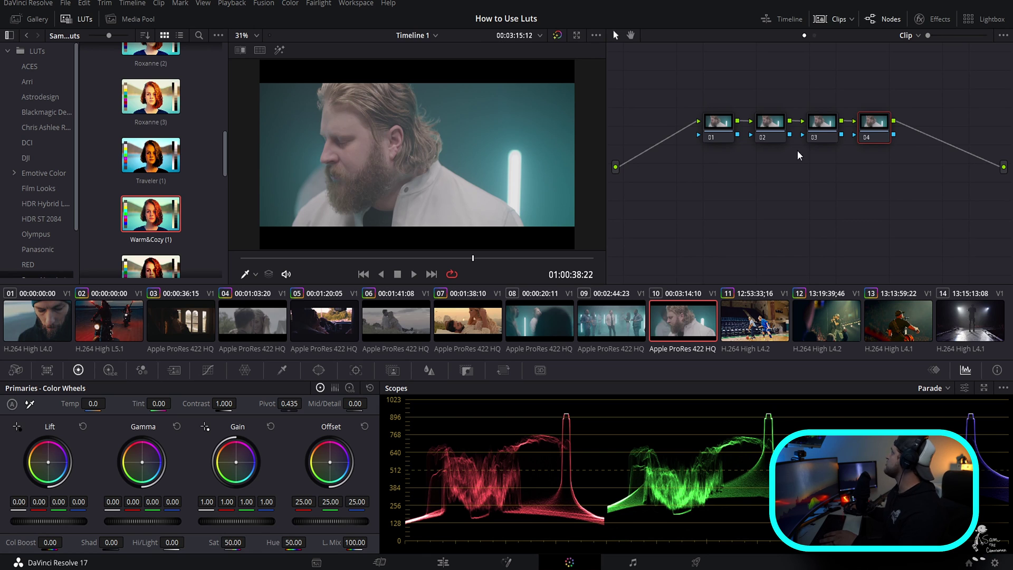
scroll(208, 155, "down", 4)
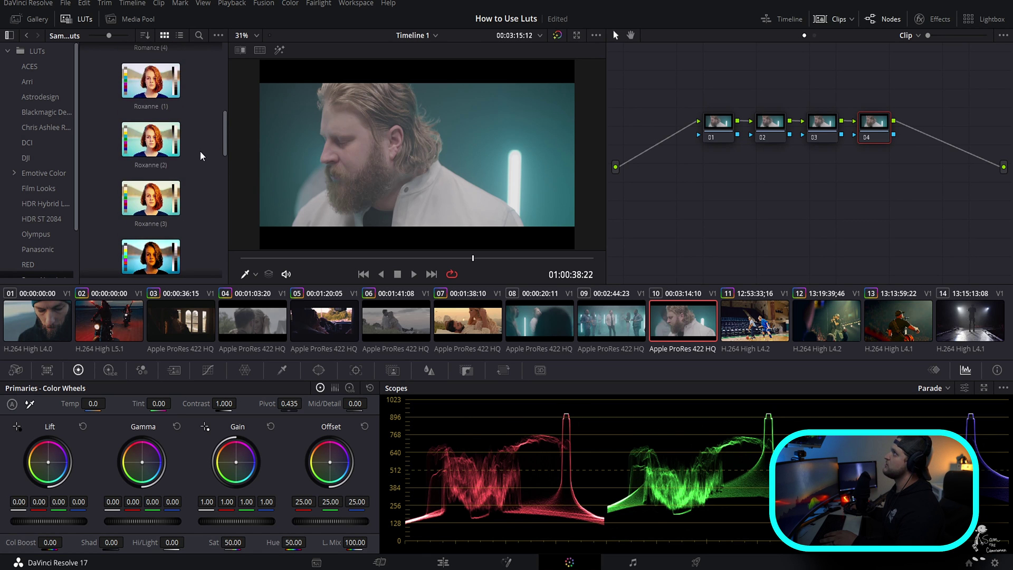
left_click_drag(153, 172, 885, 126)
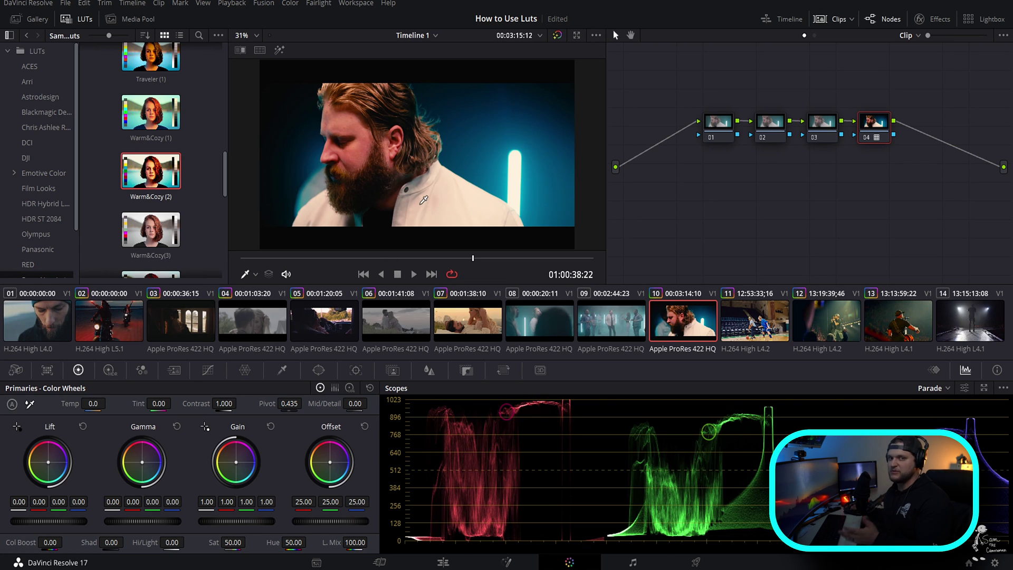
On node 01, raise lift and gamma slightly and lower gain to 0.90
left_click(713, 127)
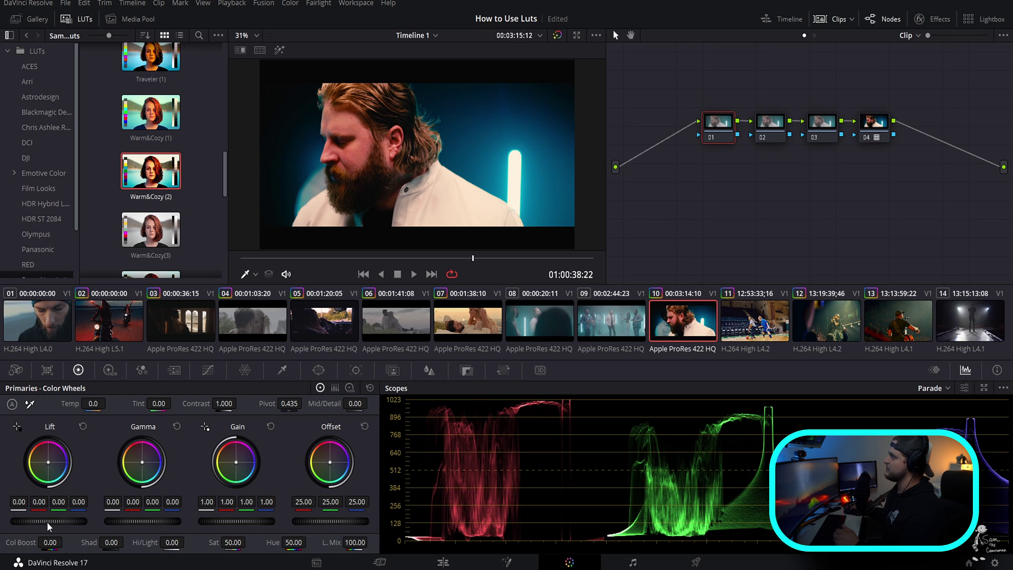
left_click_drag(49, 522, 141, 521)
left_click_drag(223, 521, 204, 525)
left_click_drag(139, 521, 78, 523)
Set node 02's saturation to 61.20 and review clip 10 with the new grade
left_click(762, 128)
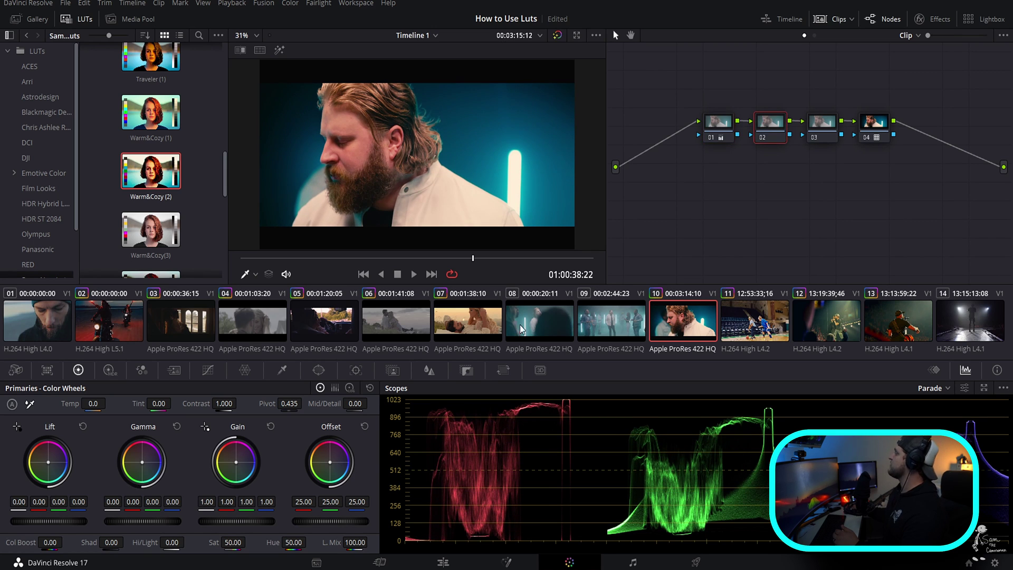
left_click_drag(232, 543, 246, 543)
left_click(280, 258)
left_click_drag(279, 256, 540, 263)
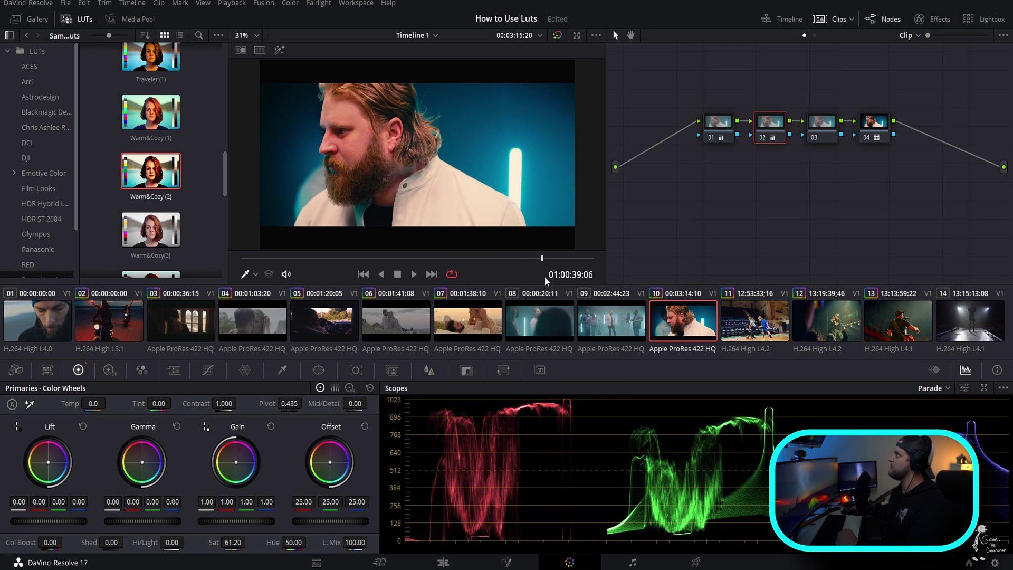
Toggle the grade bypass to compare graded and ungraded, ending on the graded view
left_click(560, 36)
left_click(560, 35)
left_click(559, 35)
left_click(560, 35)
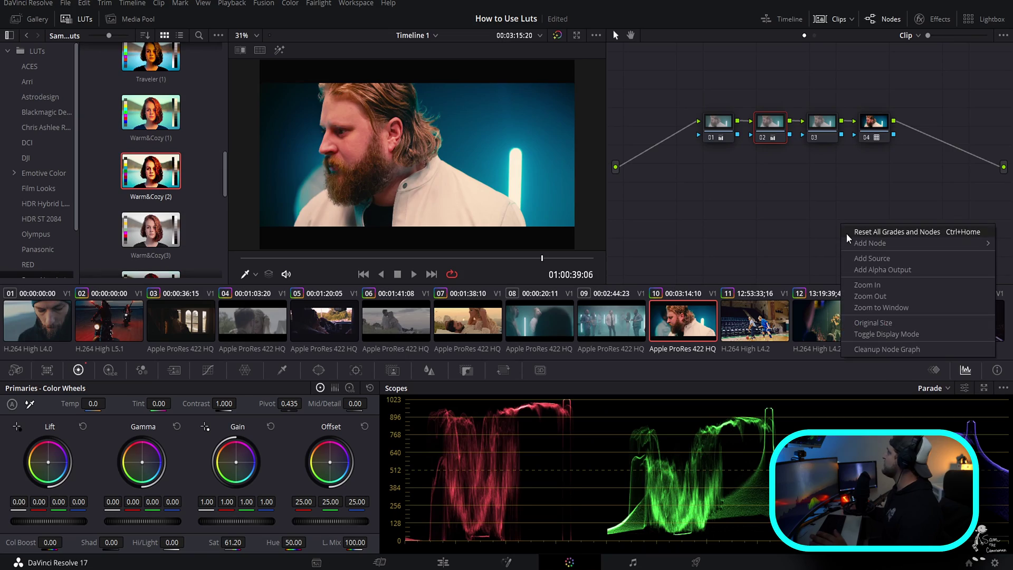
Reset clip 10 and motorcycle clip 02 to one node, then add four serial nodes (01–05) to clip 02
left_click(847, 233)
left_click(115, 335)
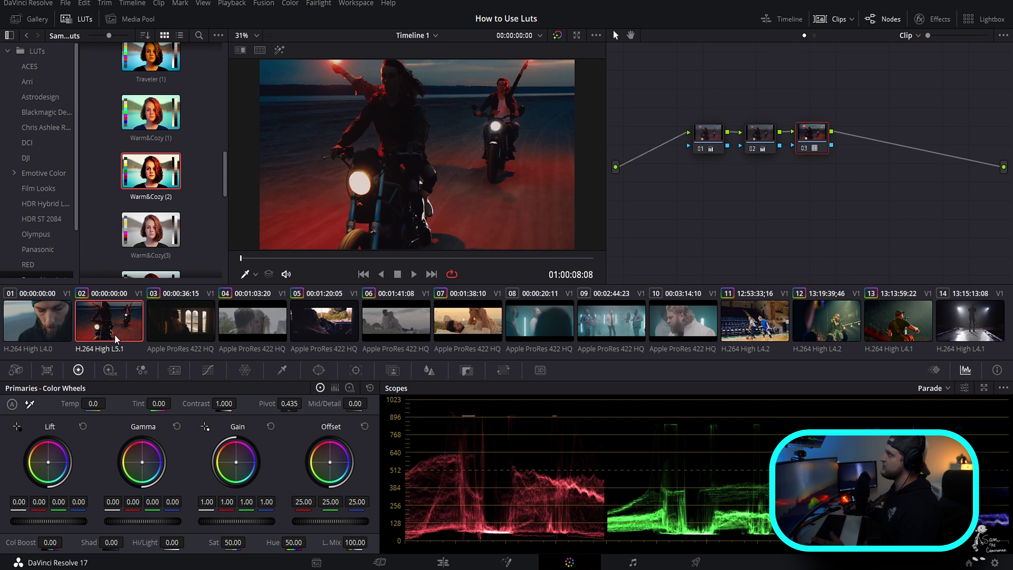
right_click(639, 256)
left_click(645, 262)
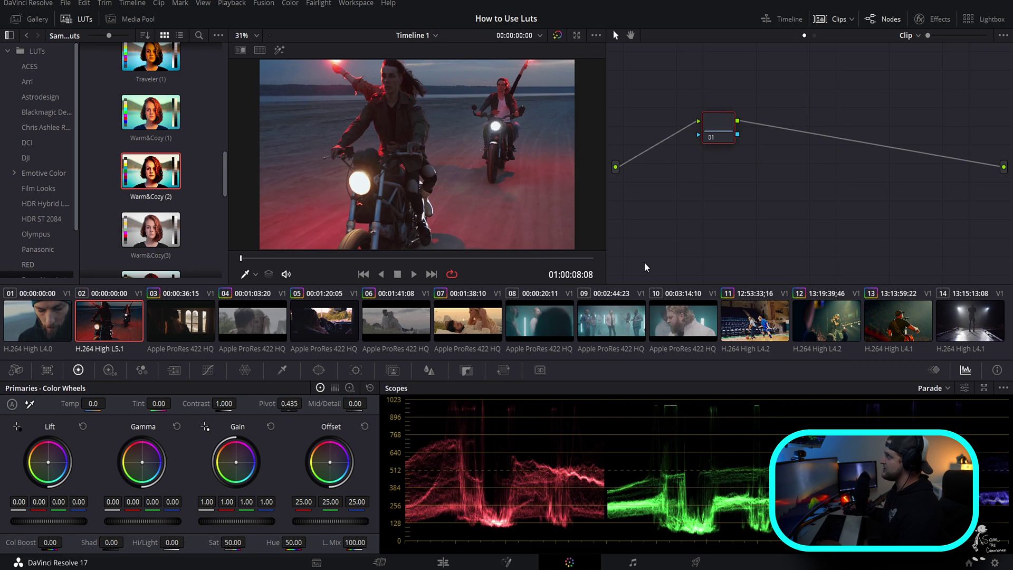
key("Down")
key("Down")
key("Down")
key("Down")
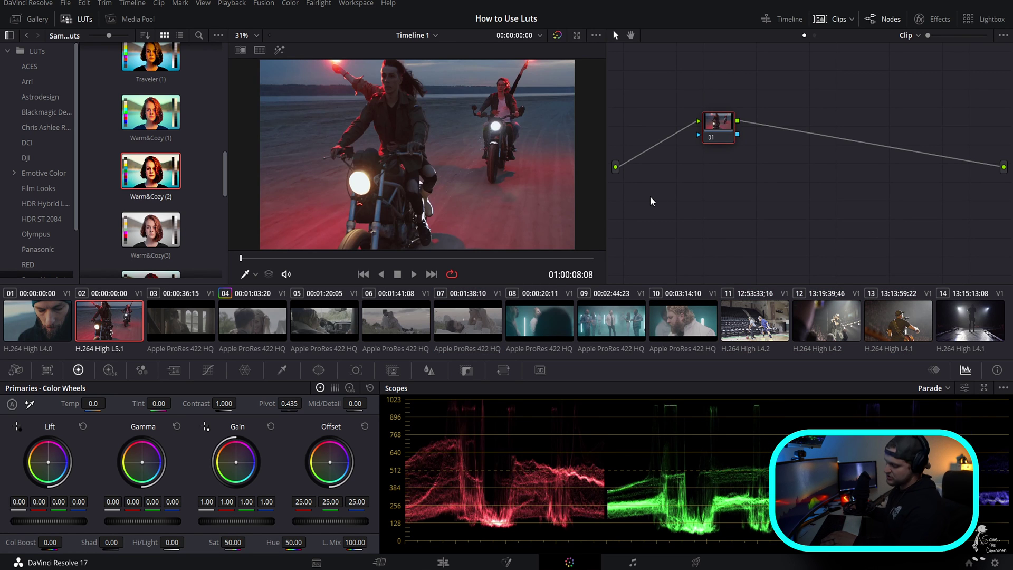
key("alt+s")
key("alt+s")
key("alt+s")
key("alt+s")
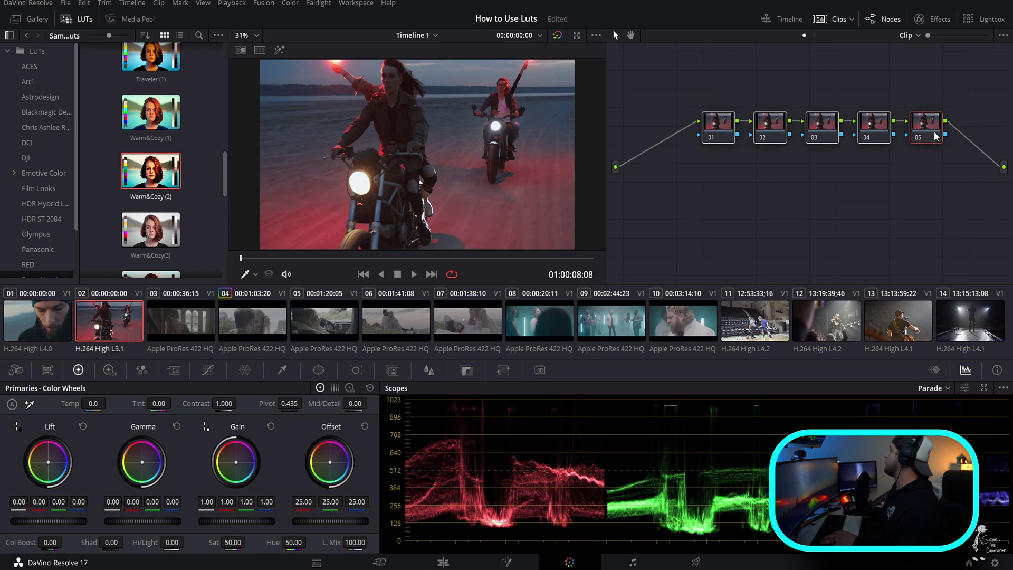
Move nodes 02–05 into a row below node 01 and open the Effects library filtered by 'color'
left_click(716, 55)
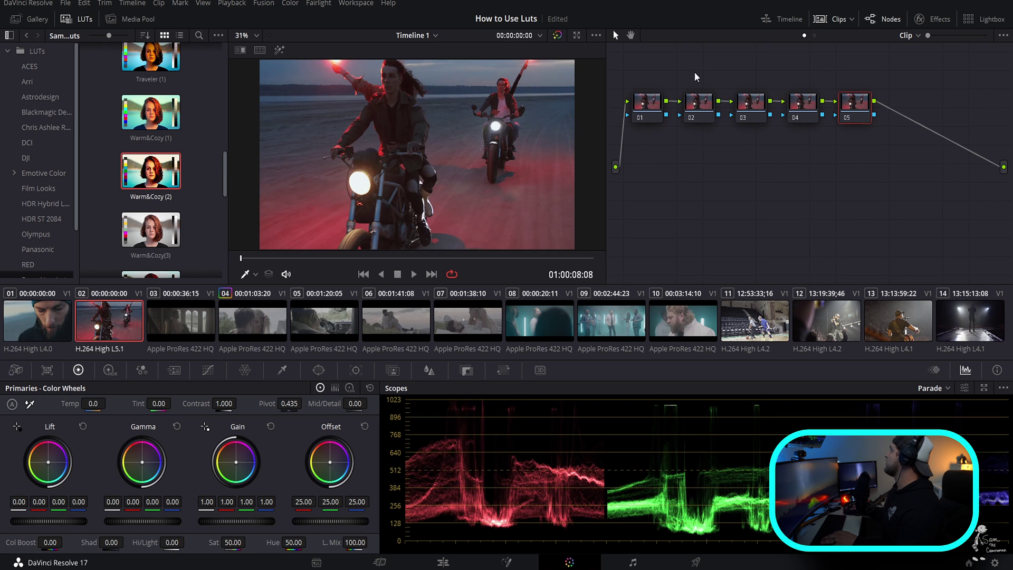
left_click_drag(695, 72, 818, 223)
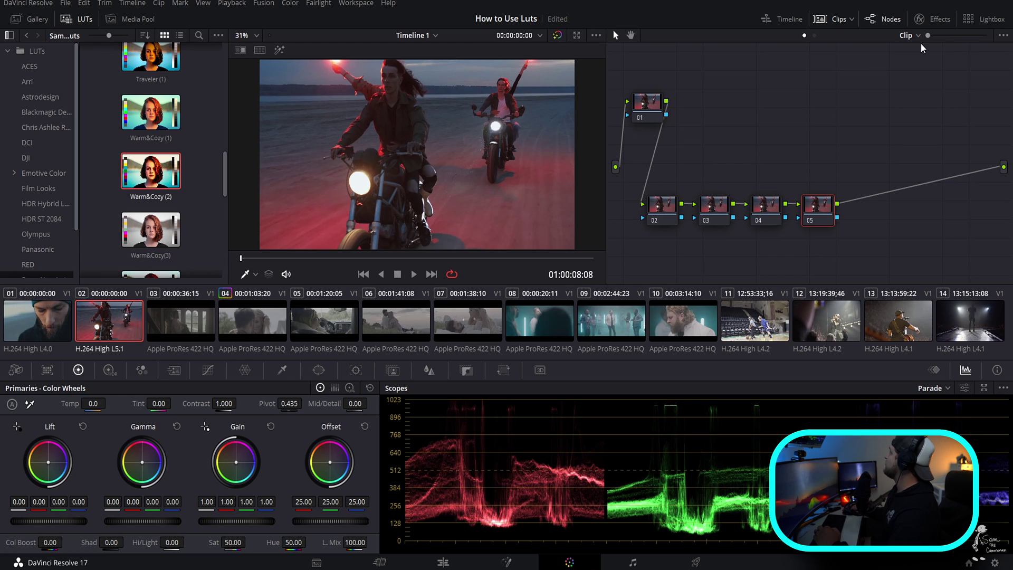
left_click(933, 19)
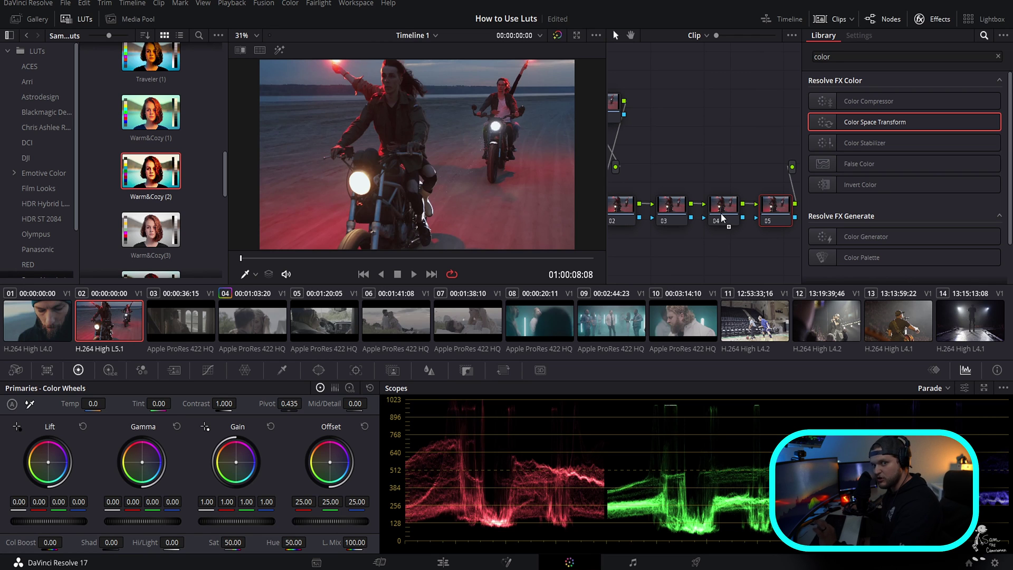
Apply Color Space Transform to node 04 with Rec.709 input color space and Rec.709 input gamma
left_click_drag(723, 218, 723, 218)
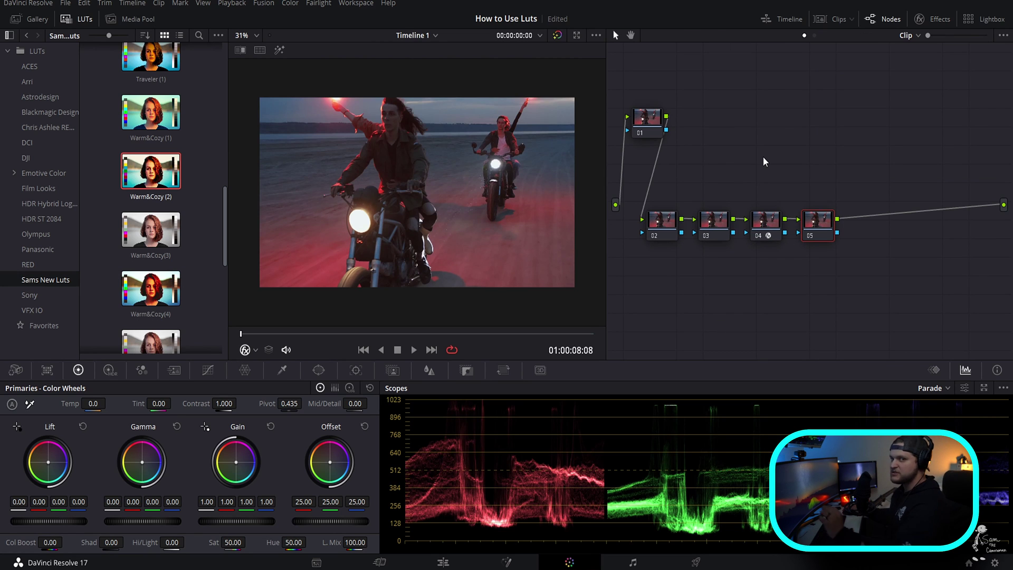
left_click(763, 222)
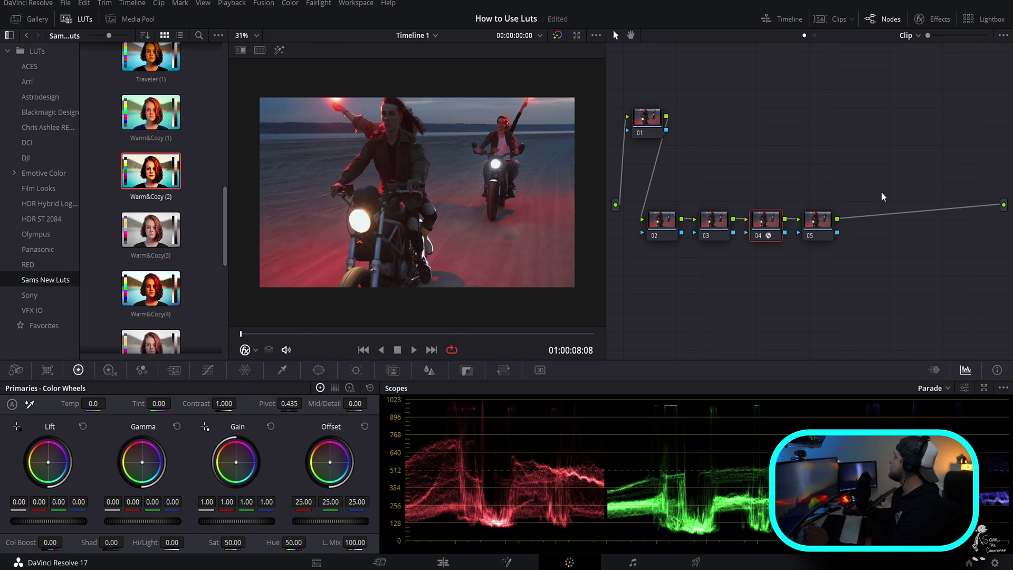
left_click(941, 22)
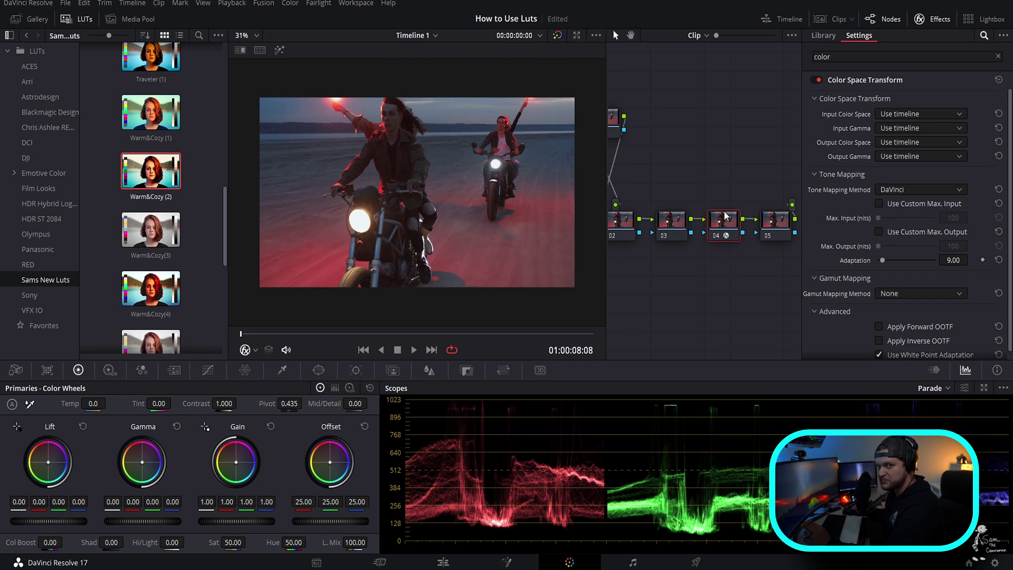
left_click(893, 113)
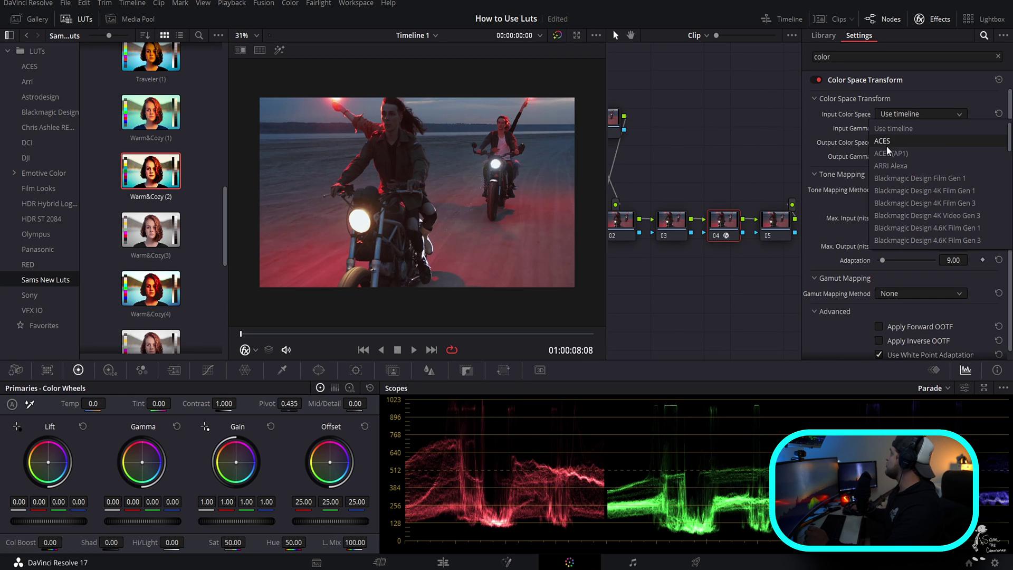
scroll(911, 201, "down", 10)
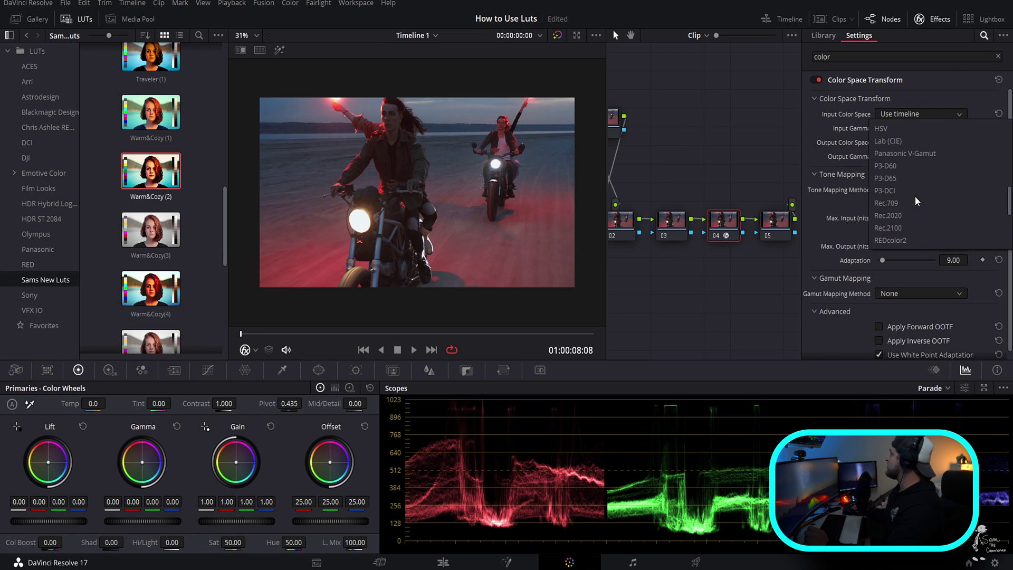
left_click(908, 204)
left_click(917, 131)
scroll(907, 203, "down", 5)
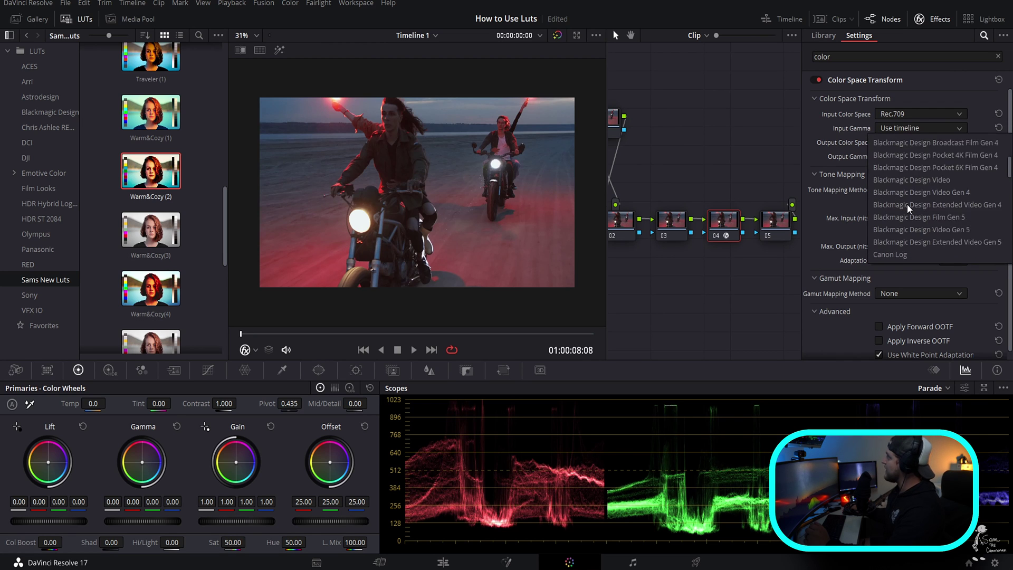
scroll(907, 204, "down", 3)
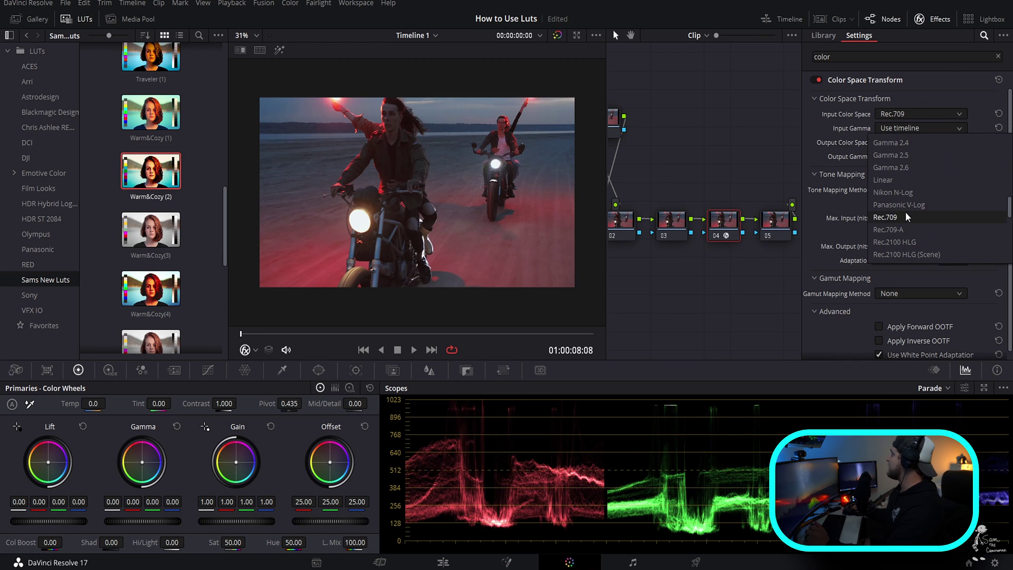
left_click(905, 211)
Set the transform's output to REDWideGamutRGB color space with REDlogFilm gamma
left_click(901, 148)
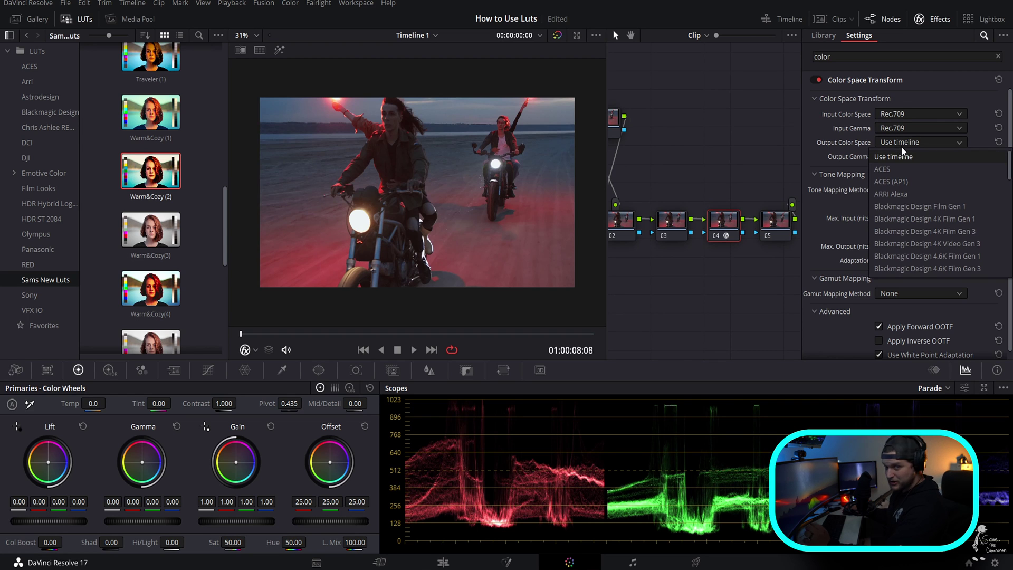
scroll(910, 210, "down", 8)
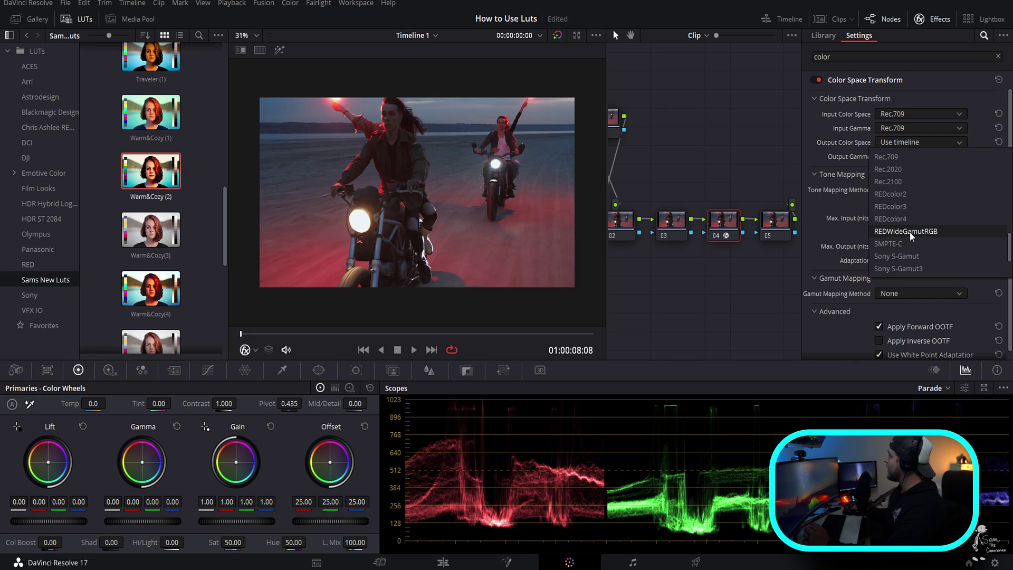
left_click(910, 233)
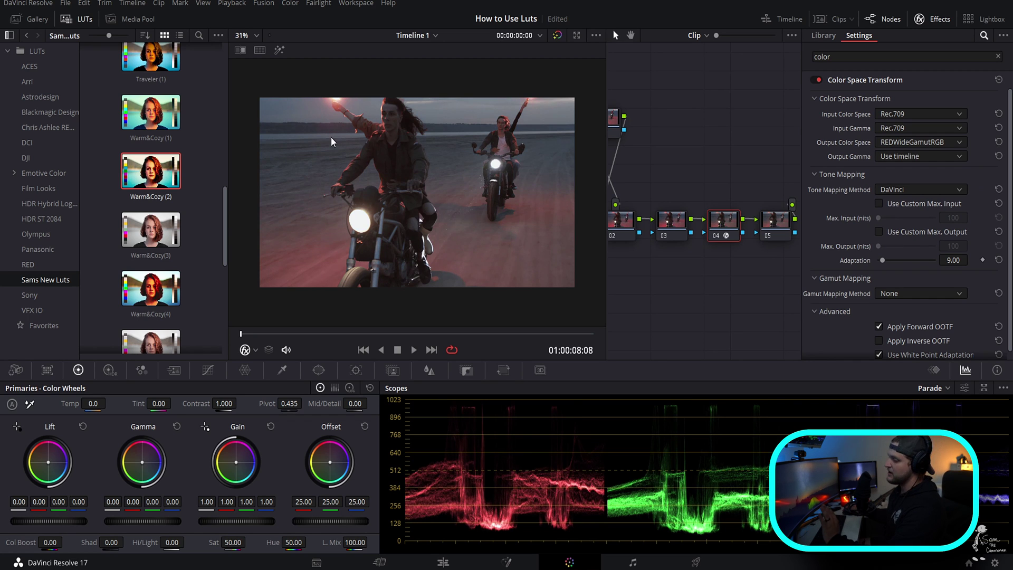
left_click(897, 159)
scroll(907, 217, "down", 5)
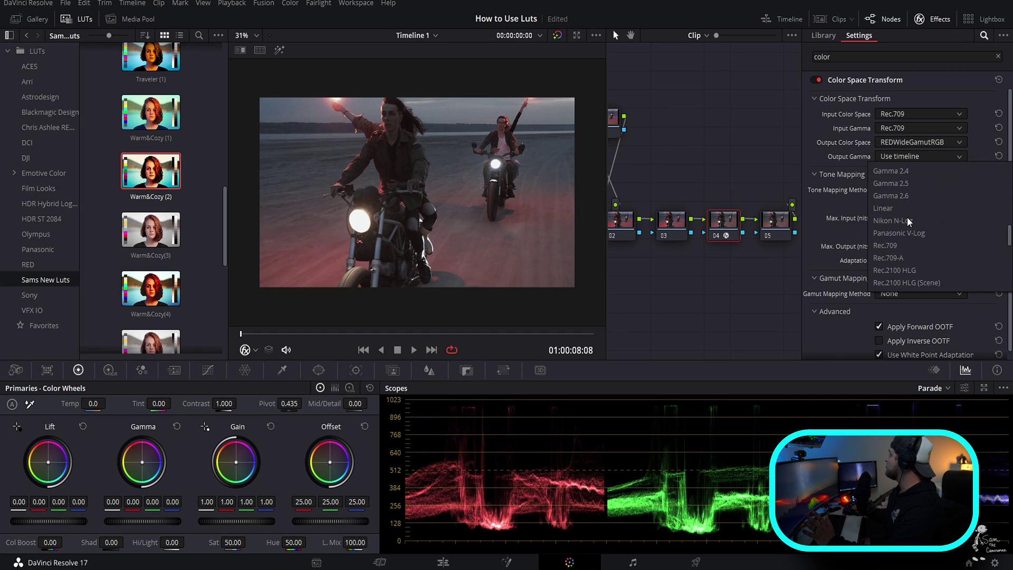
scroll(907, 217, "down", 3)
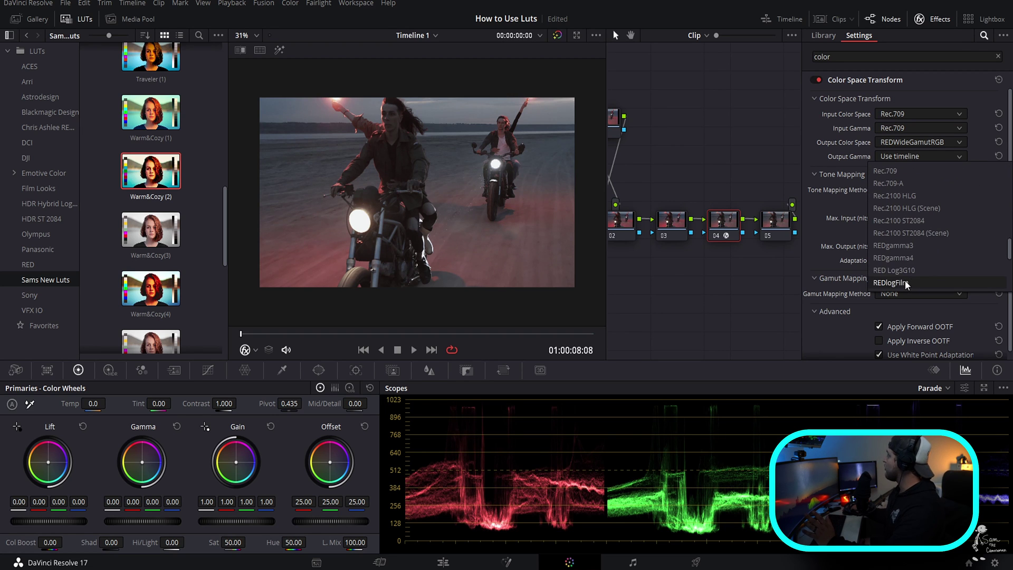
left_click(905, 282)
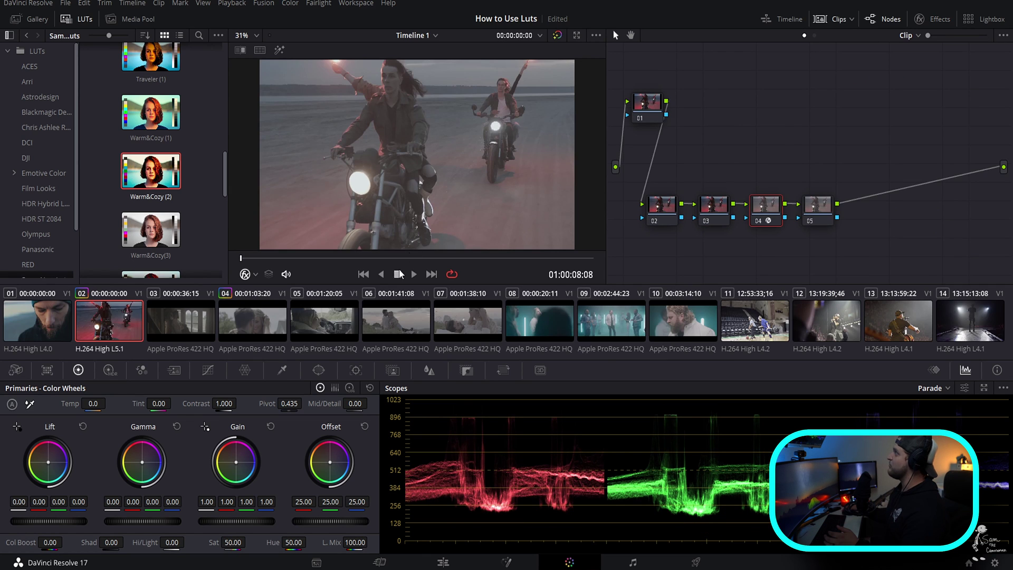
Flip back and forth between clip 02 and clip 06 to compare their looks
left_click(389, 323)
left_click(135, 330)
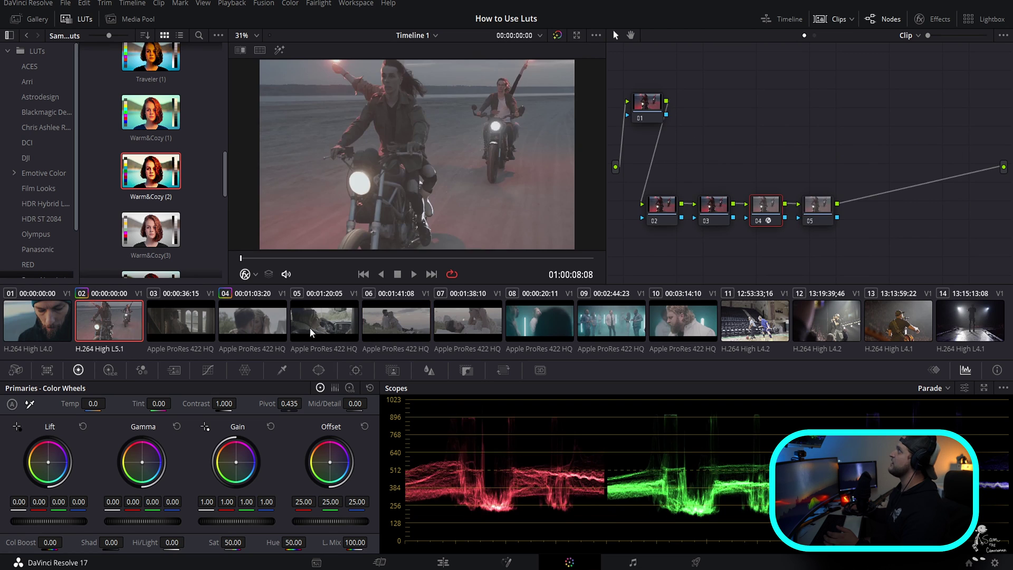
left_click(395, 324)
left_click(141, 329)
left_click(375, 325)
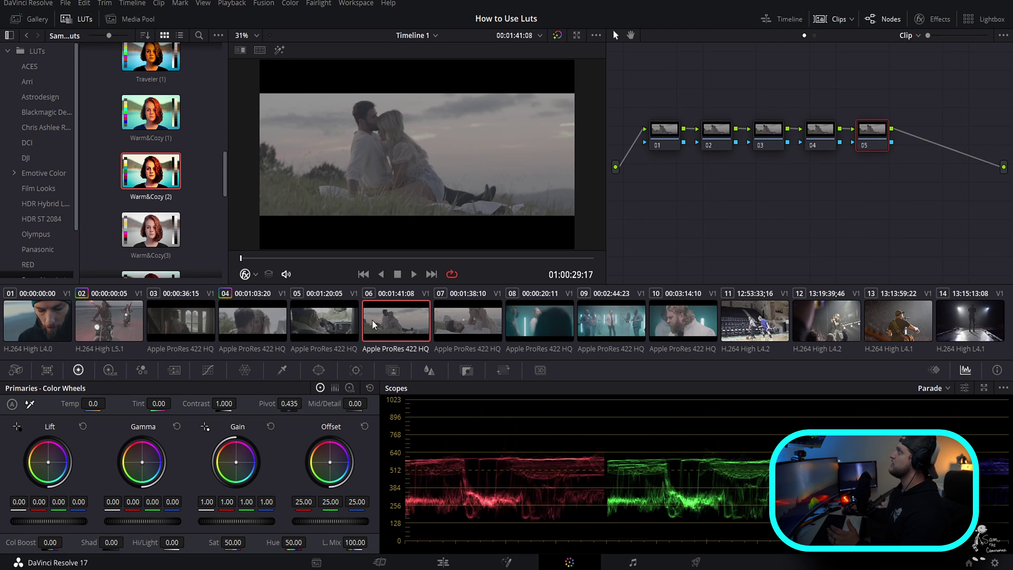
Return to clip 02 and nudge node 05 slightly right in the node tree
left_click(119, 317)
left_click_drag(822, 212, 826, 208)
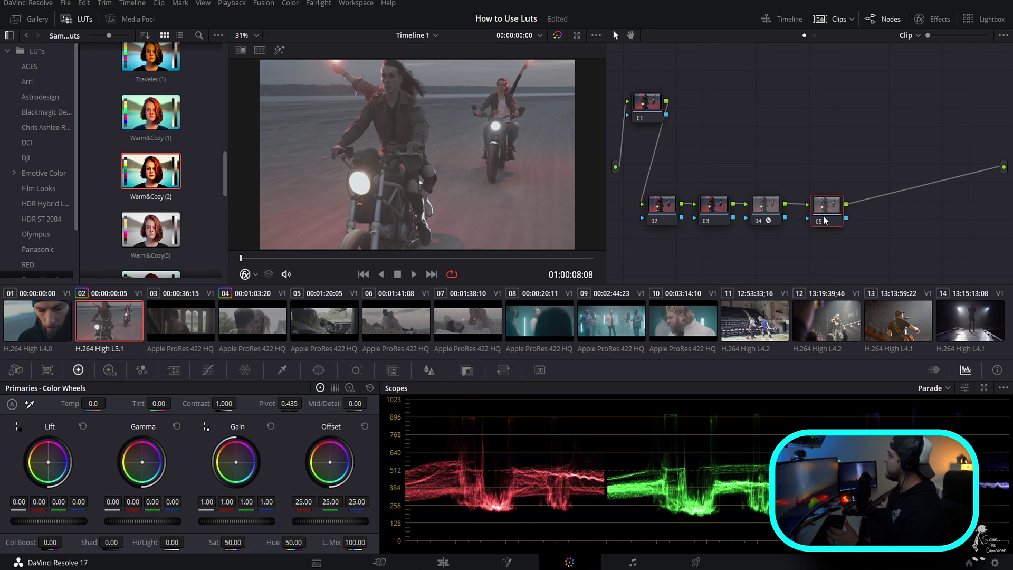
scroll(204, 207, "up", 8)
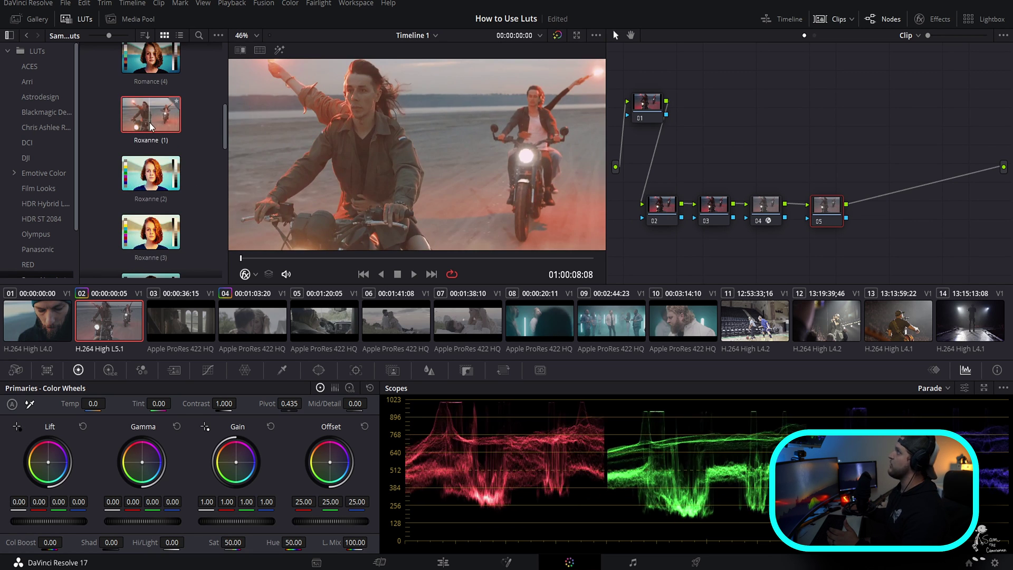
Apply the Traveler (1) LUT to node 05 of clip 02
scroll(140, 213, "down", 3)
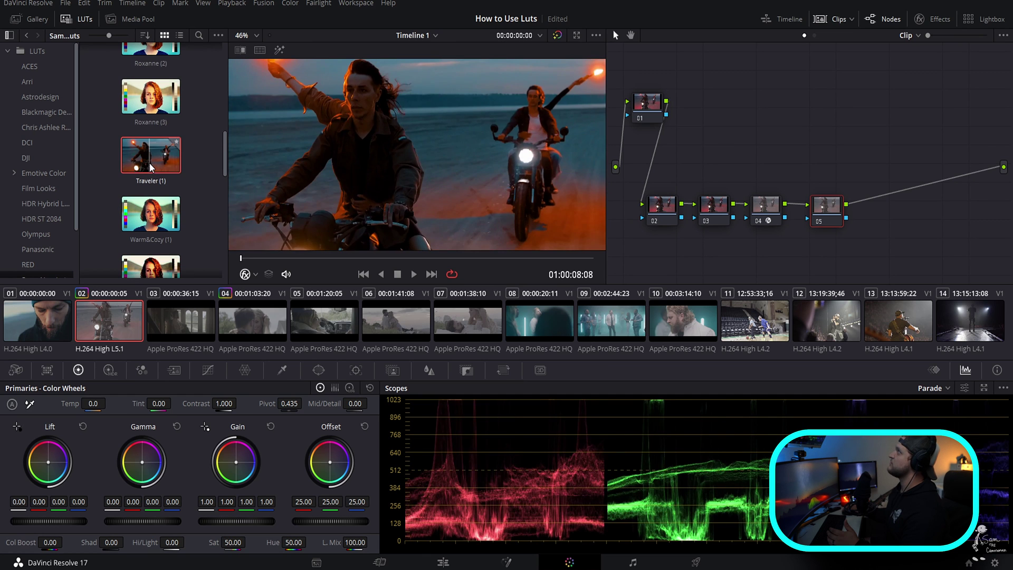
left_click_drag(151, 155, 825, 207)
scroll(465, 150, "down", 3)
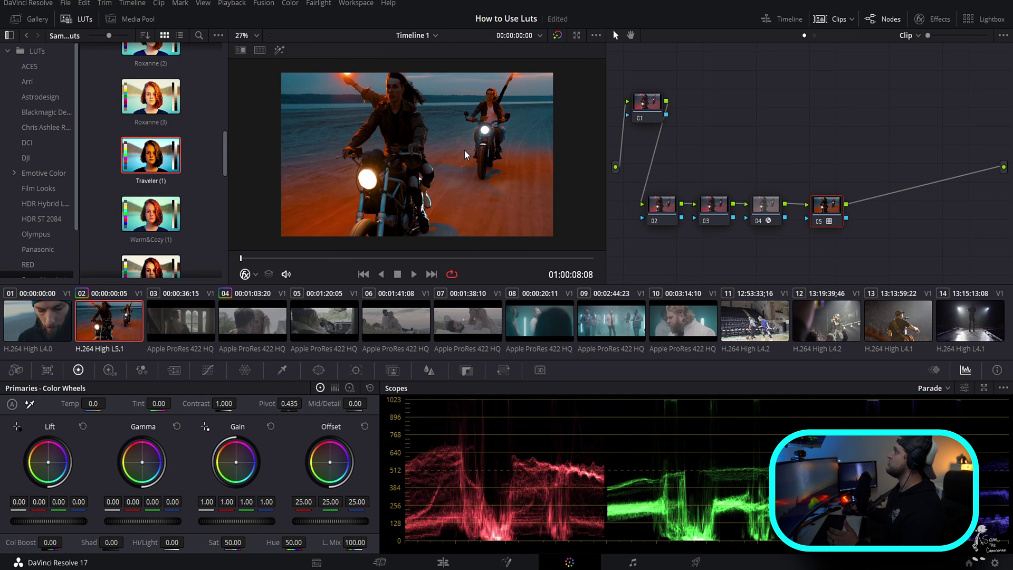
Move the playhead to 00:00:02:07, select node 02, and nudge node 04 slightly right
left_click_drag(271, 258, 333, 258)
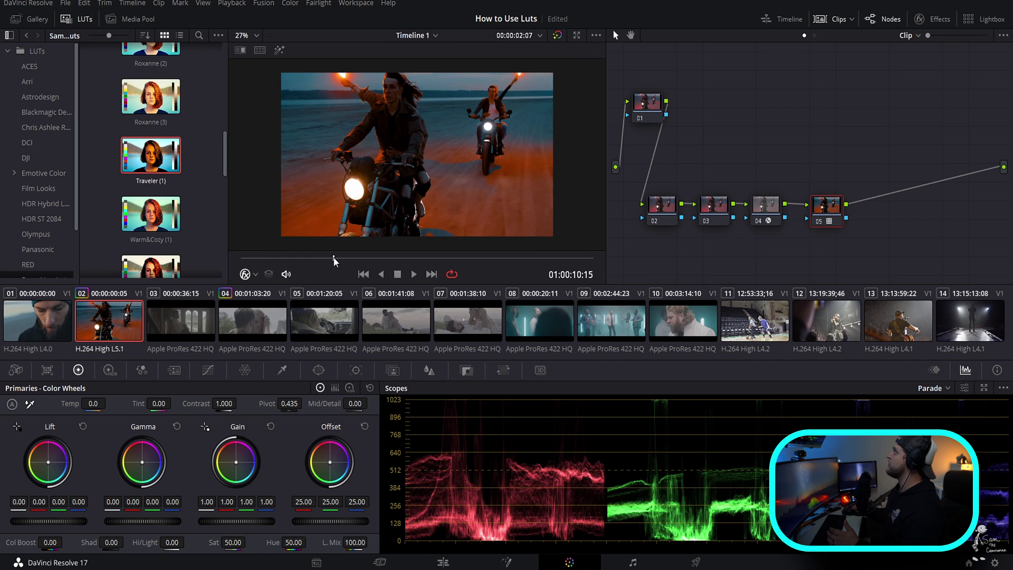
left_click(653, 210)
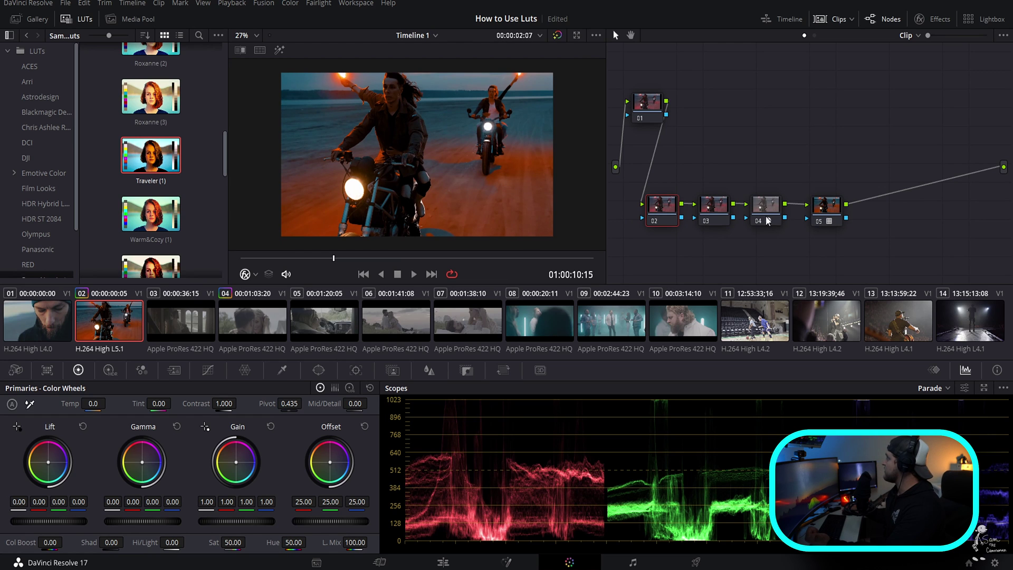
left_click_drag(768, 221, 778, 221)
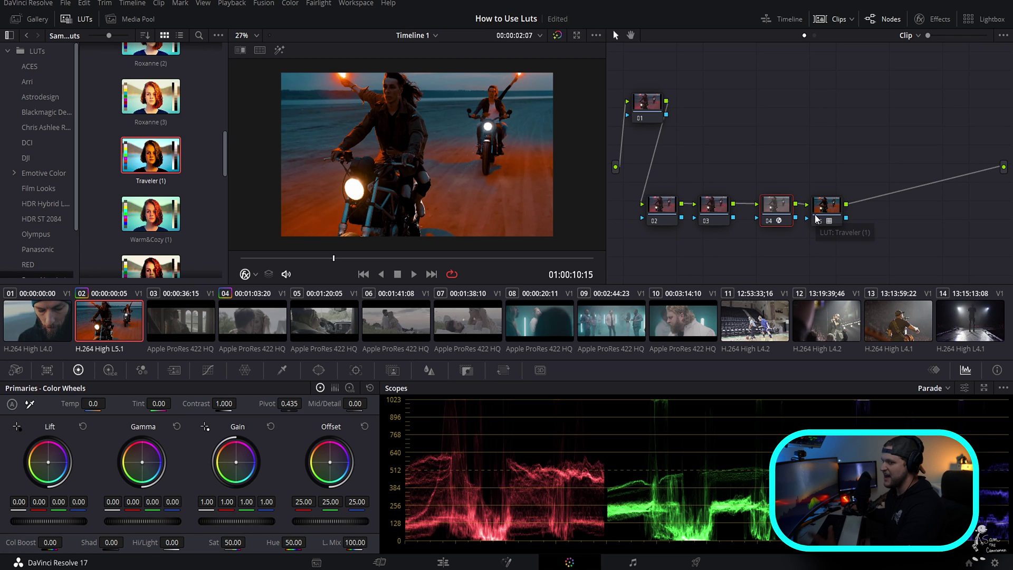
On node 02, set Lift to 0.02, Gamma to -0.04 and Gain to 0.90
left_click(673, 221)
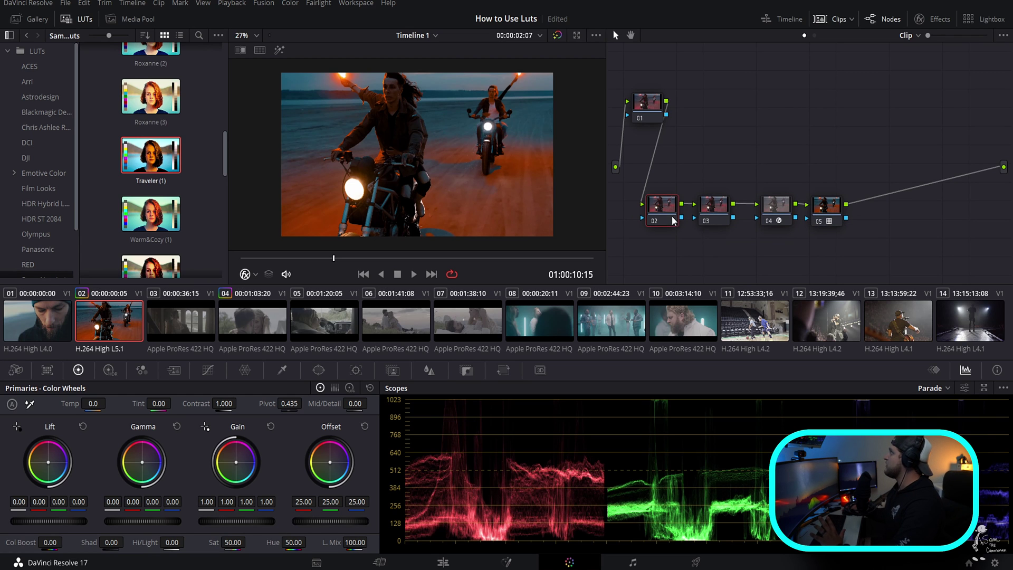
left_click_drag(70, 523, 75, 522)
left_click_drag(181, 523, 183, 528)
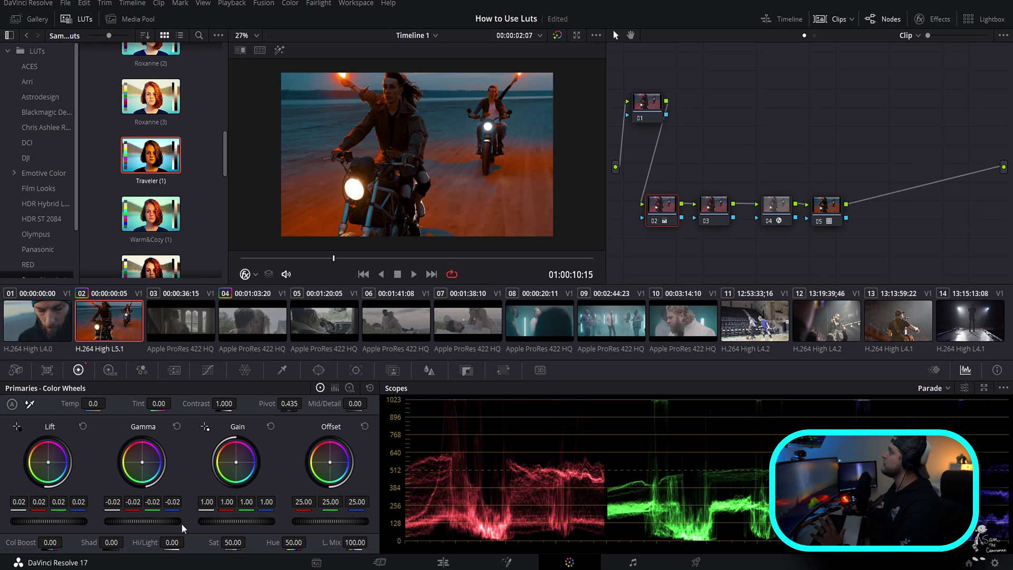
left_click_drag(257, 524, 242, 516)
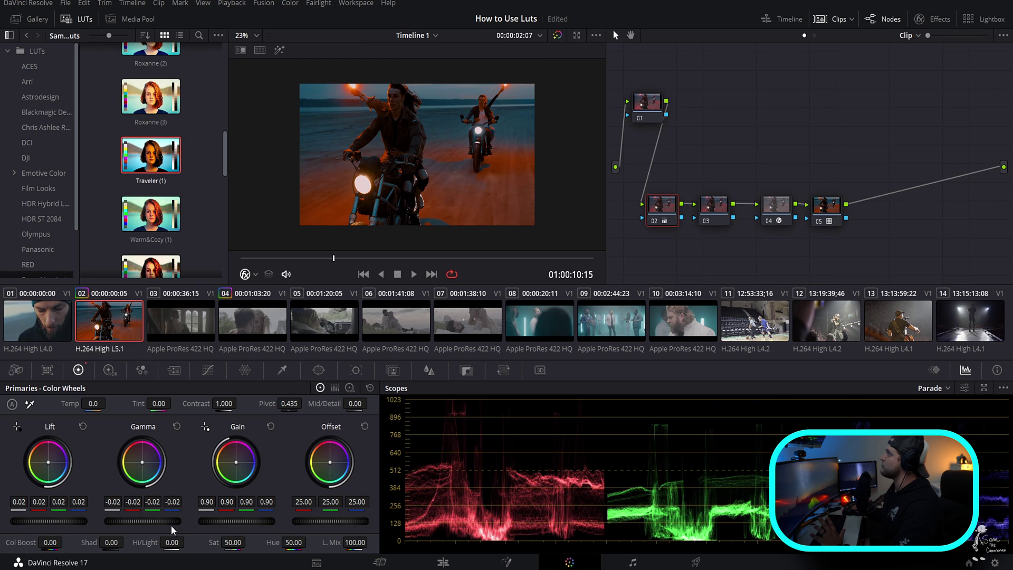
left_click_drag(171, 524, 106, 526)
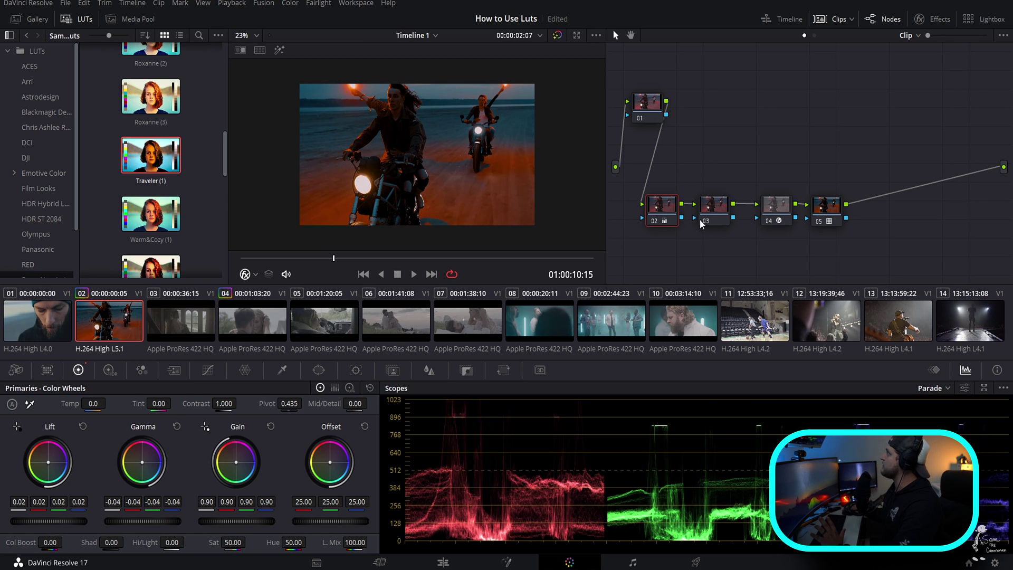
Lower node 03 saturation to 39.80 and review the grade in the full-screen viewer
left_click(710, 215)
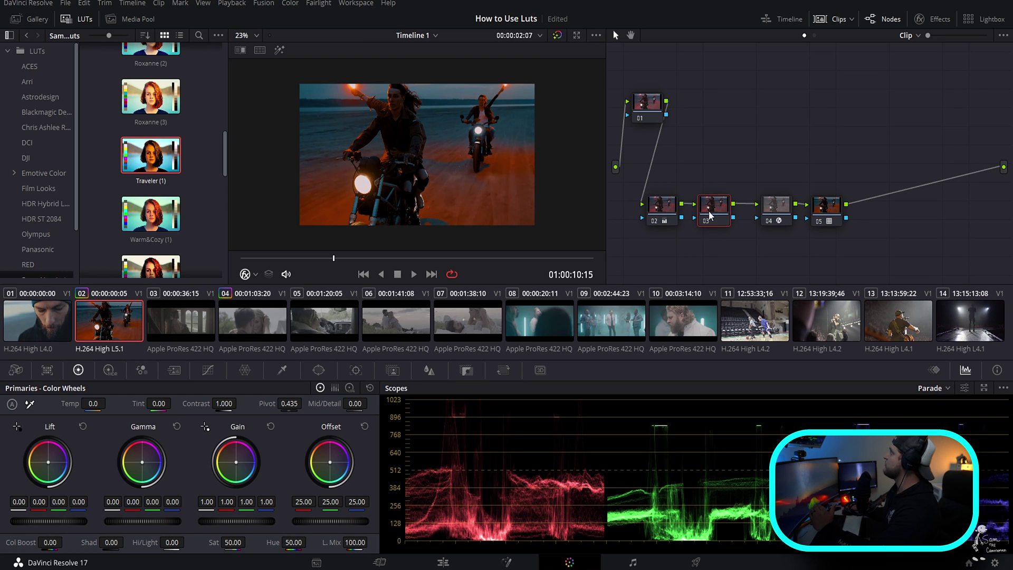
left_click_drag(232, 542, 211, 542)
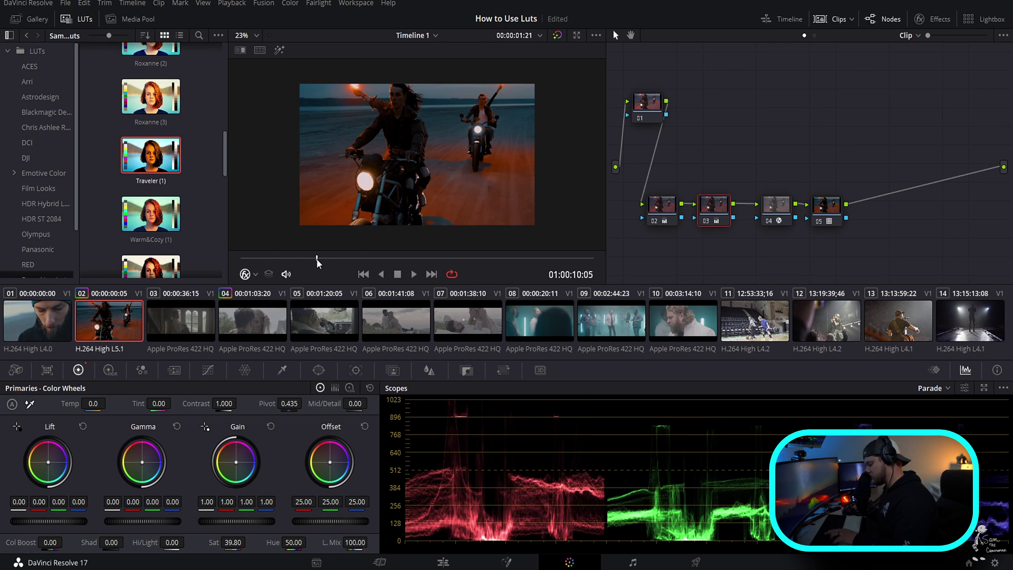
key("ctrl+f")
left_click_drag(396, 562, 452, 562)
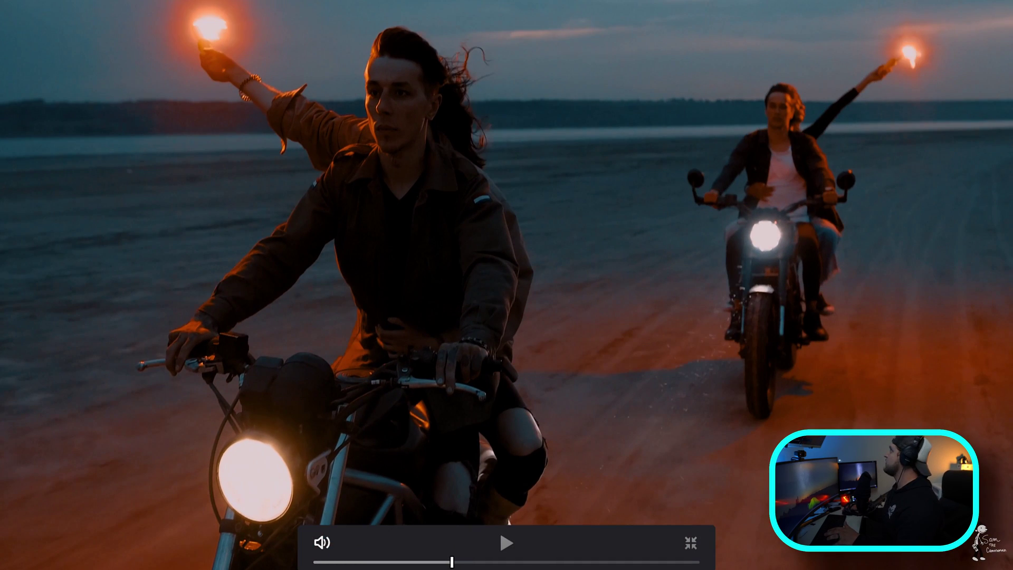
Scrub further through the graded clip, then exit the full-screen preview
left_click_drag(571, 566, 531, 568)
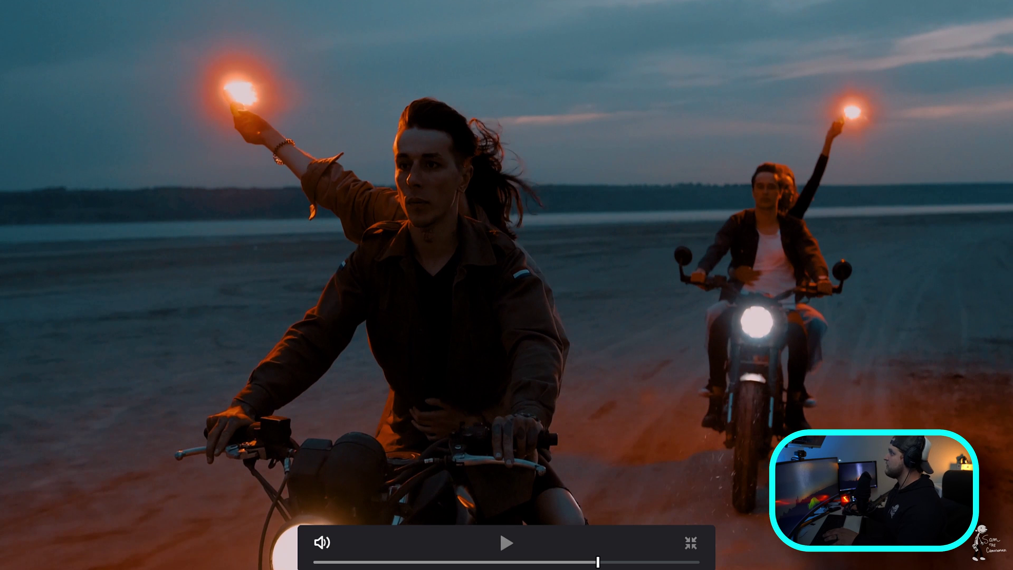
left_click(691, 544)
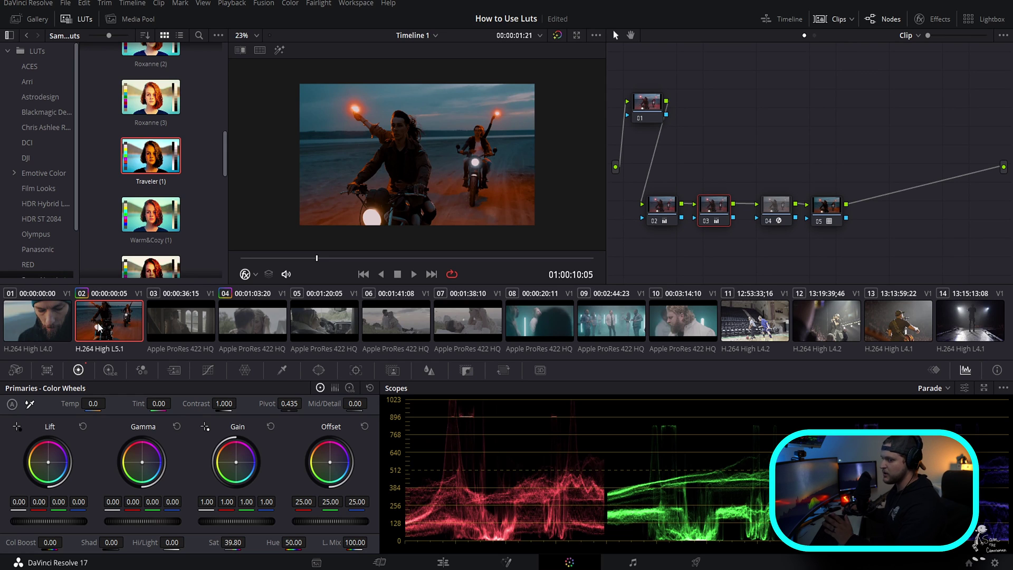
Copy clip 02's five-node grade onto clip 01 and move to 00:00:05:02
left_click(53, 321)
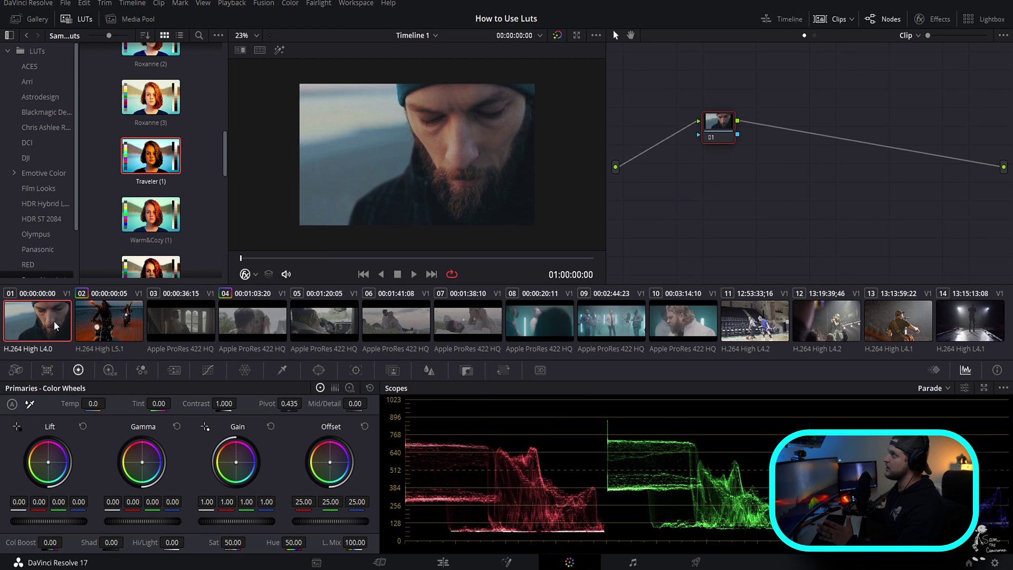
middle_click(125, 327)
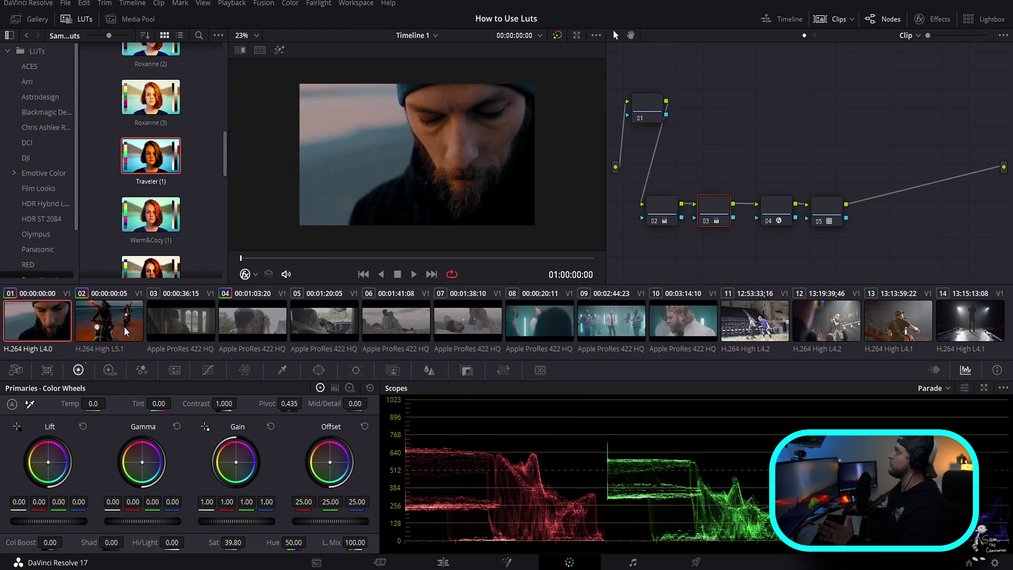
left_click_drag(259, 260, 456, 258)
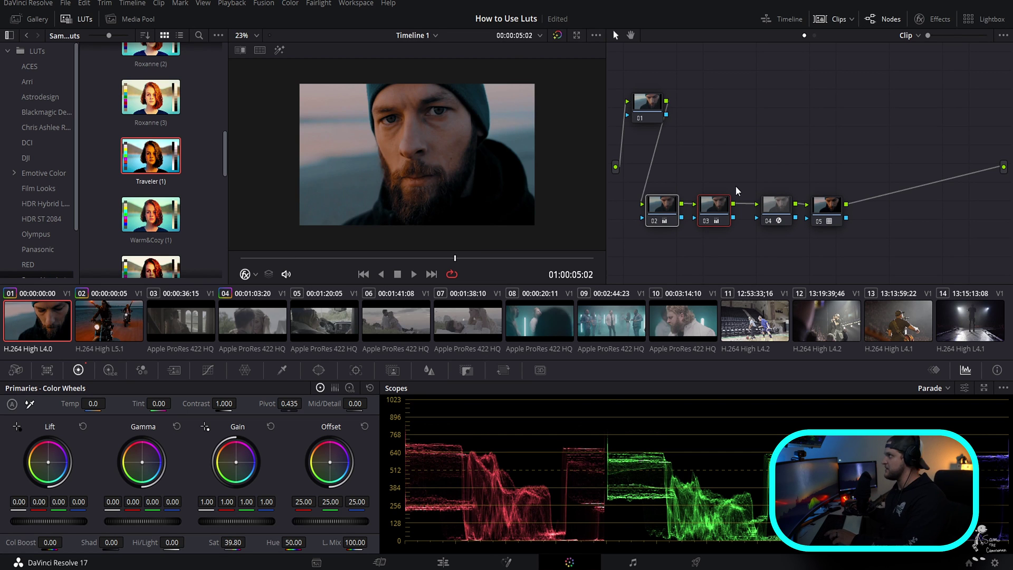
Toggle nodes 02–05 on and off to compare the grade, then switch to basketball clip 11
key("ctrl+d")
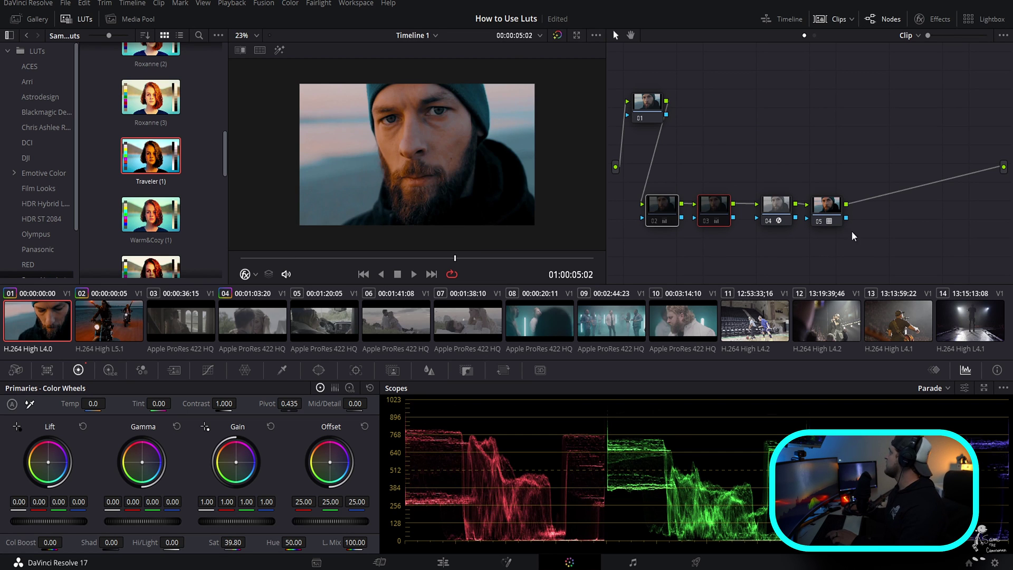
left_click(839, 222)
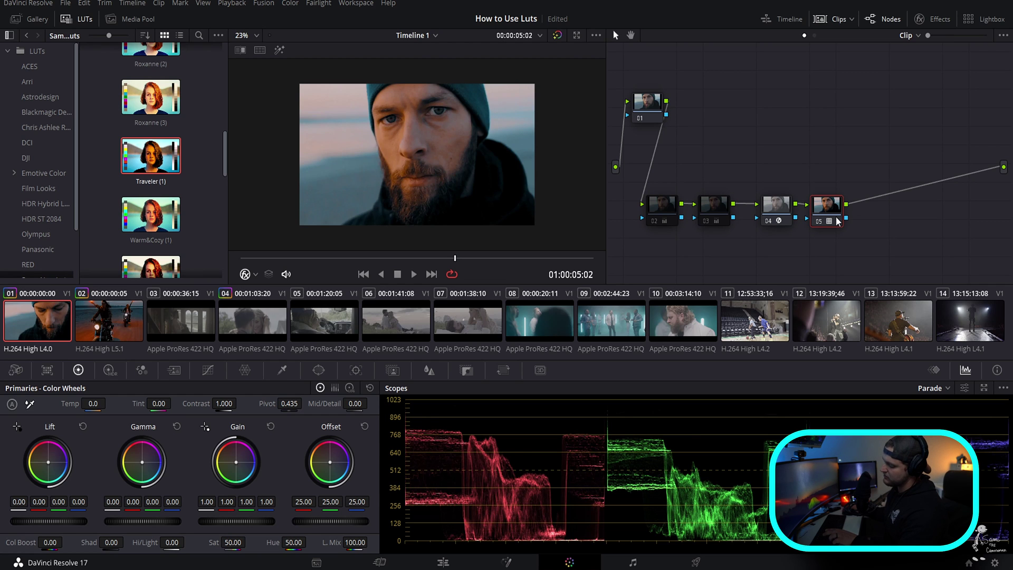
key("ctrl+d")
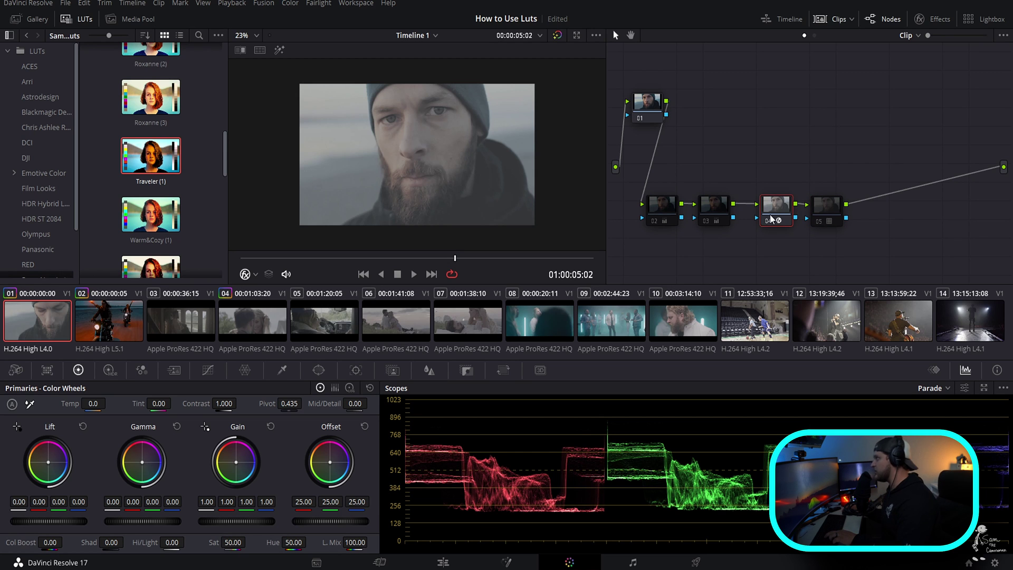
key("ctrl+d")
key("ctrl+d")
key("ctrl+d")
key("ctrl+d")
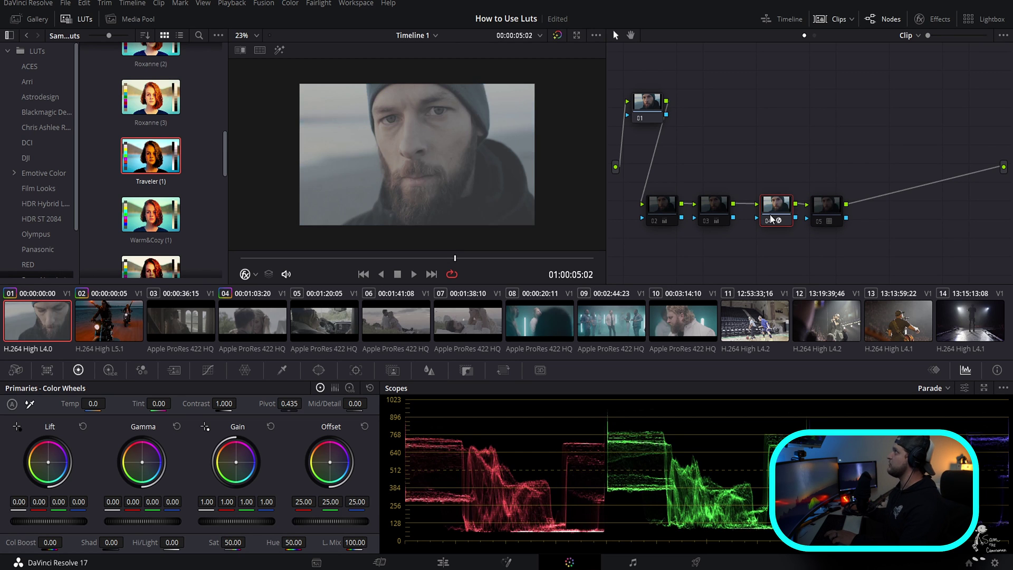
left_click_drag(635, 244, 746, 211)
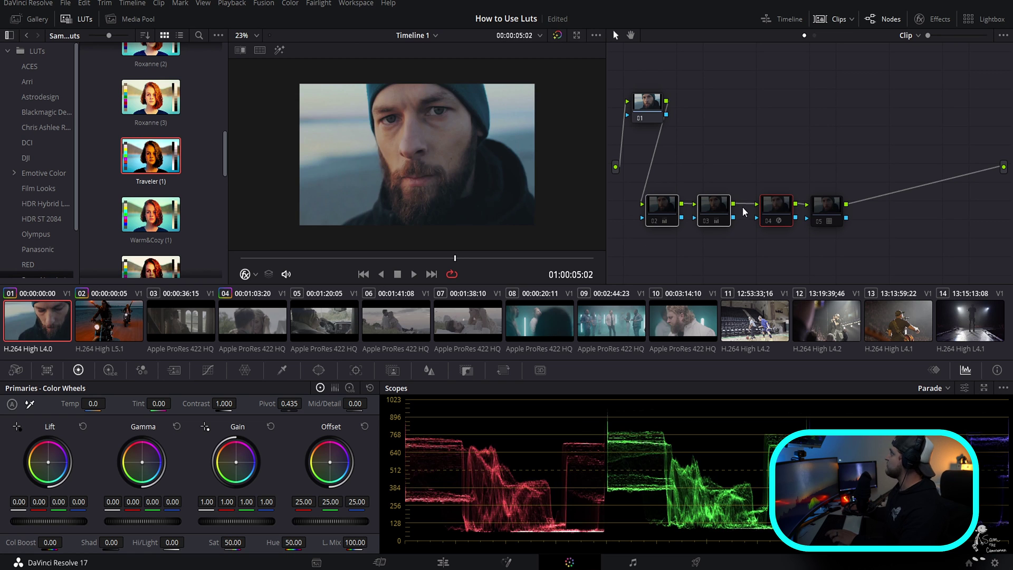
left_click(819, 210)
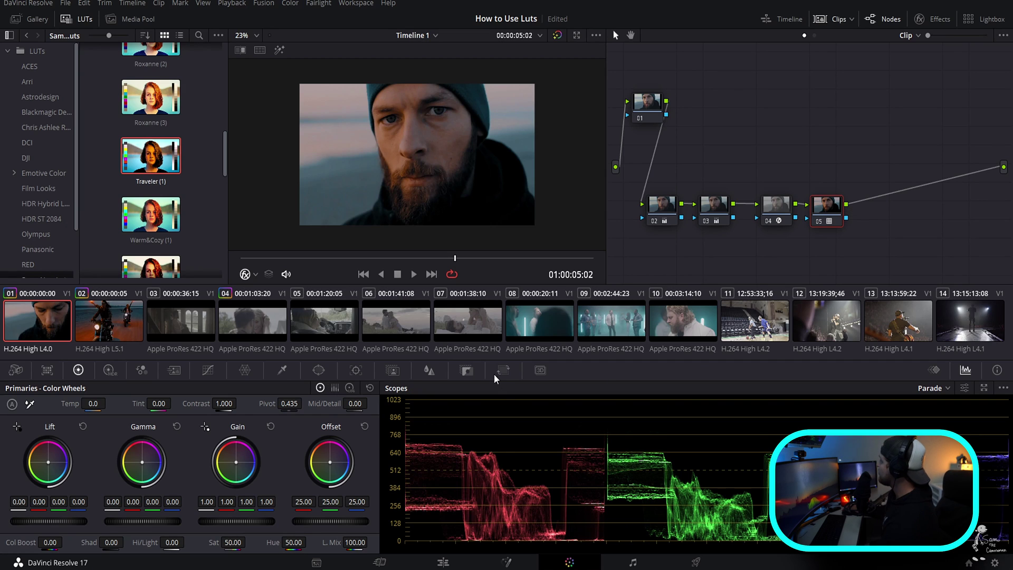
left_click(763, 327)
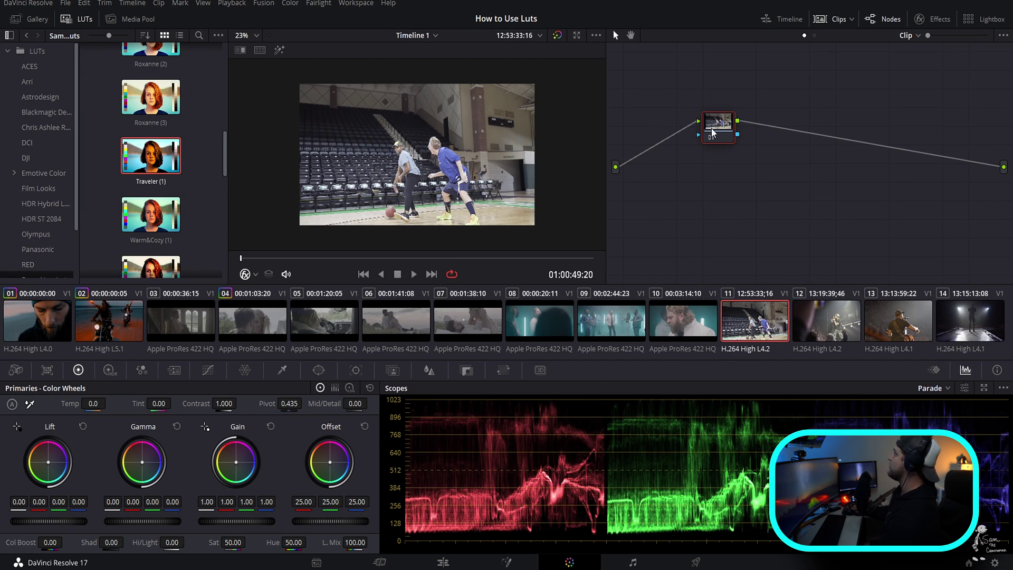
Copy clip 02's grade onto clip 11 and reset nodes 02, 03, 04 and 05
middle_click(115, 326)
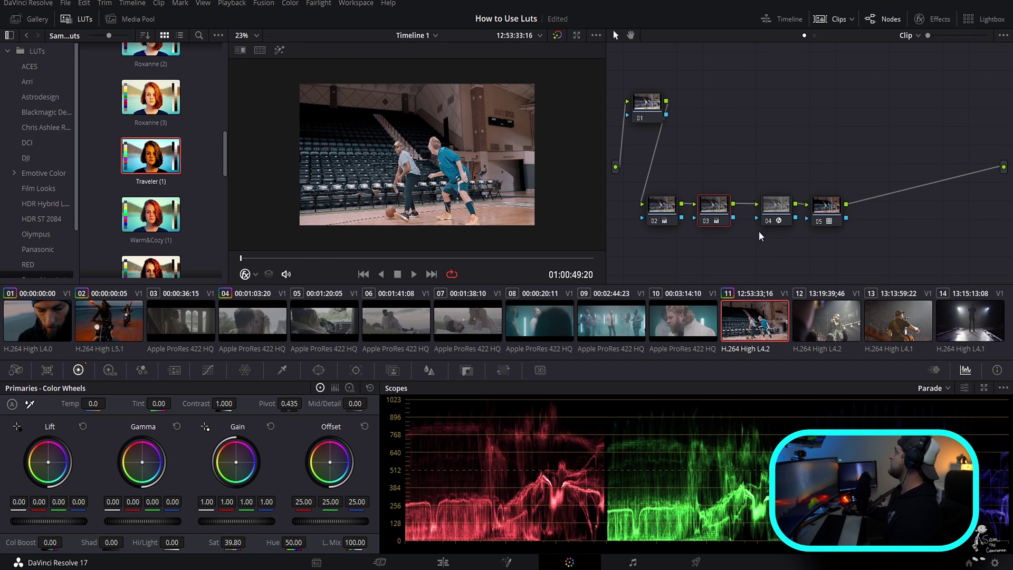
right_click(660, 217)
left_click(670, 224)
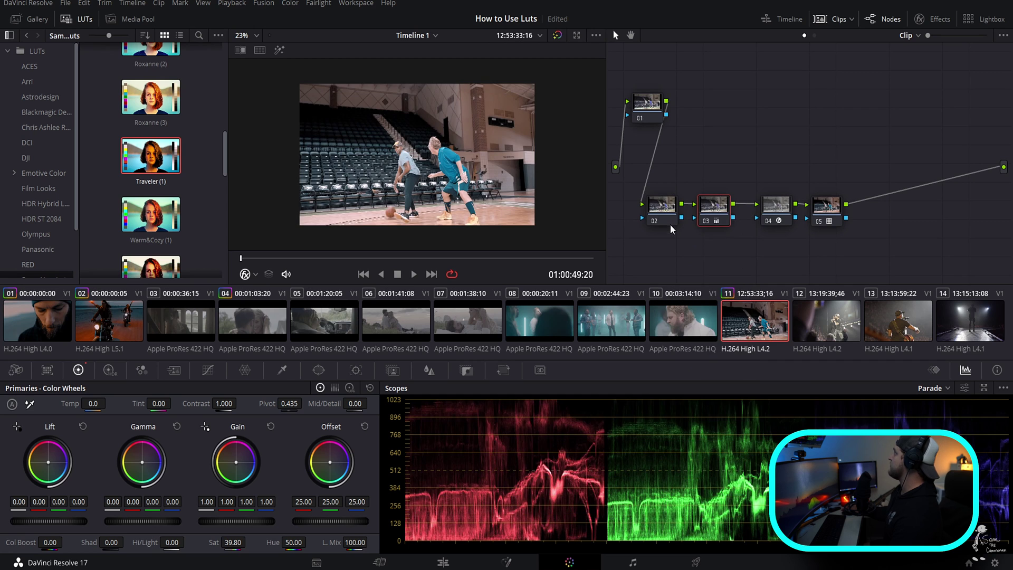
right_click(707, 219)
left_click(718, 225)
right_click(782, 218)
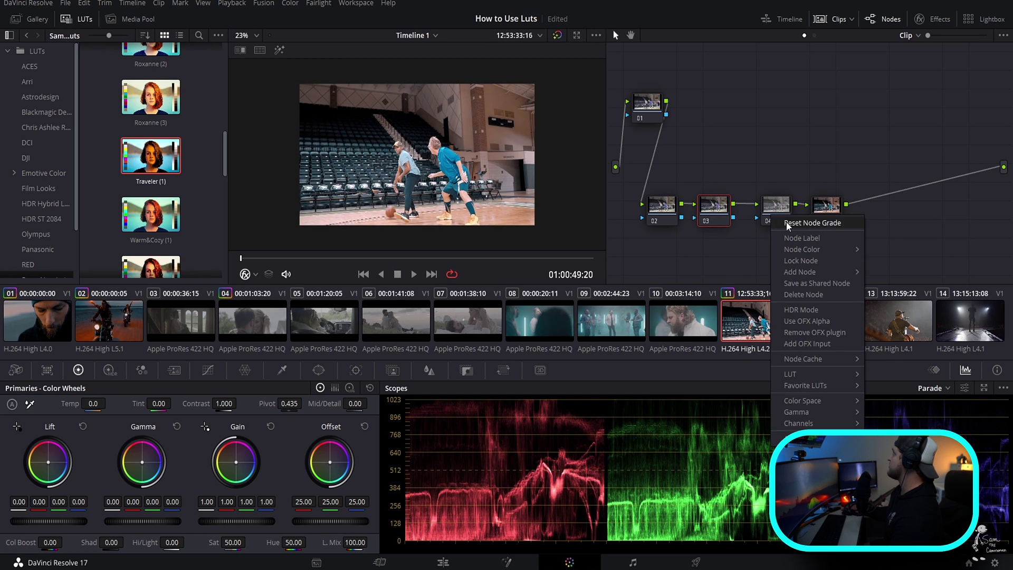
left_click(793, 224)
right_click(818, 220)
left_click(830, 226)
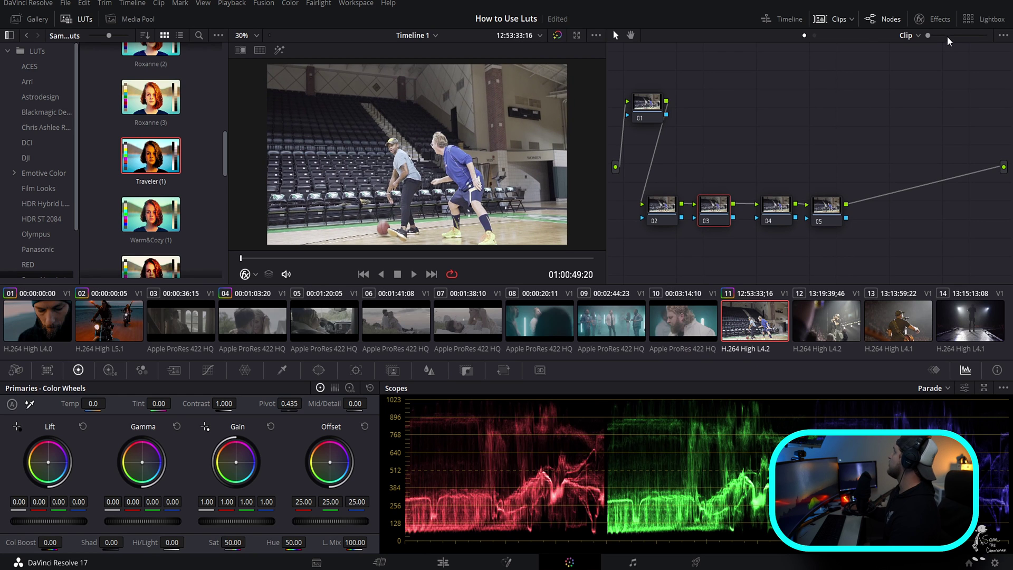
Apply Color Space Transform to node 04 with Sony S-Gamut3 input color space and Sony S-Log gamma
left_click(942, 21)
left_click_drag(891, 121, 741, 211)
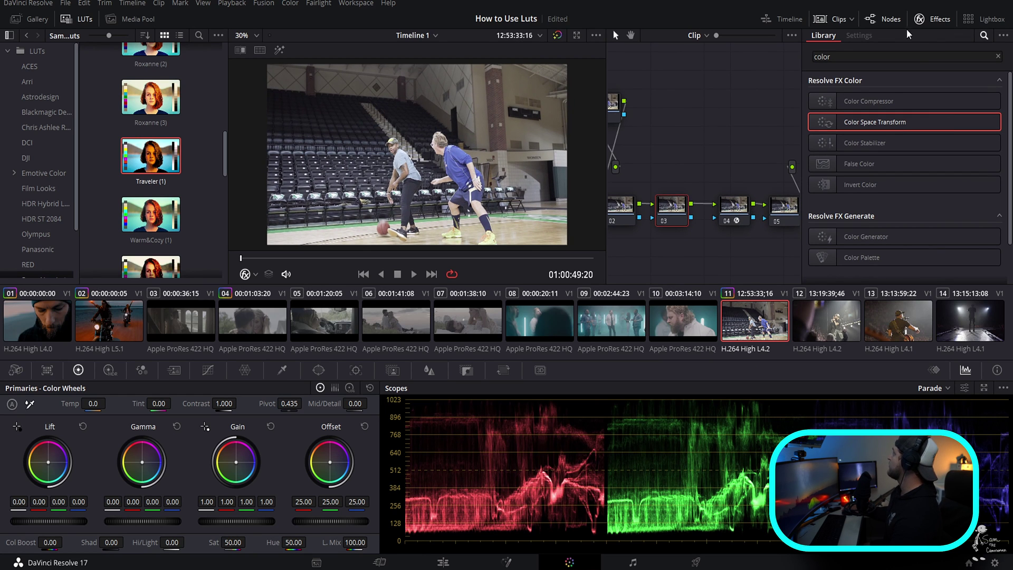
left_click(935, 22)
left_click(779, 224)
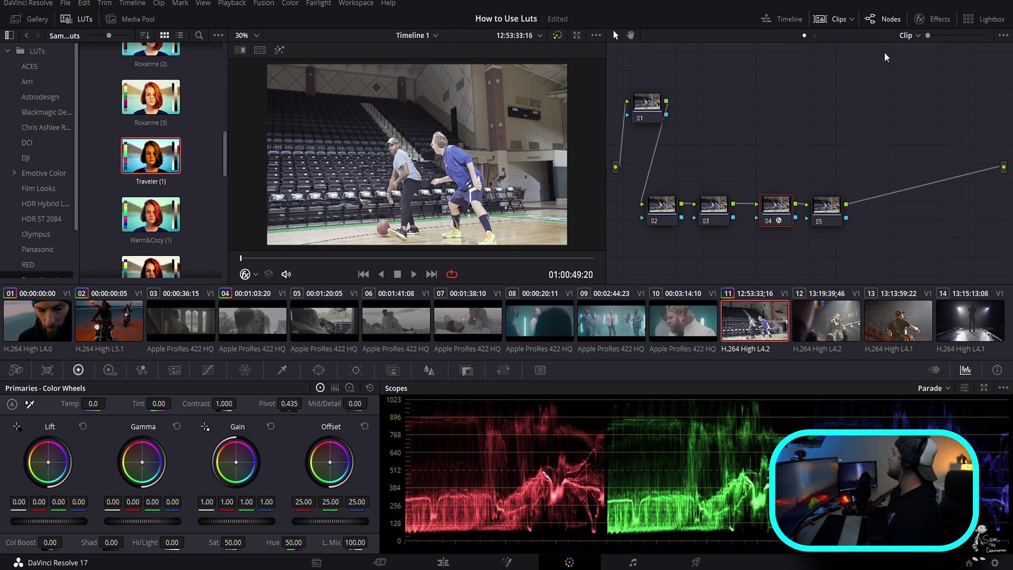
left_click(938, 22)
left_click(918, 113)
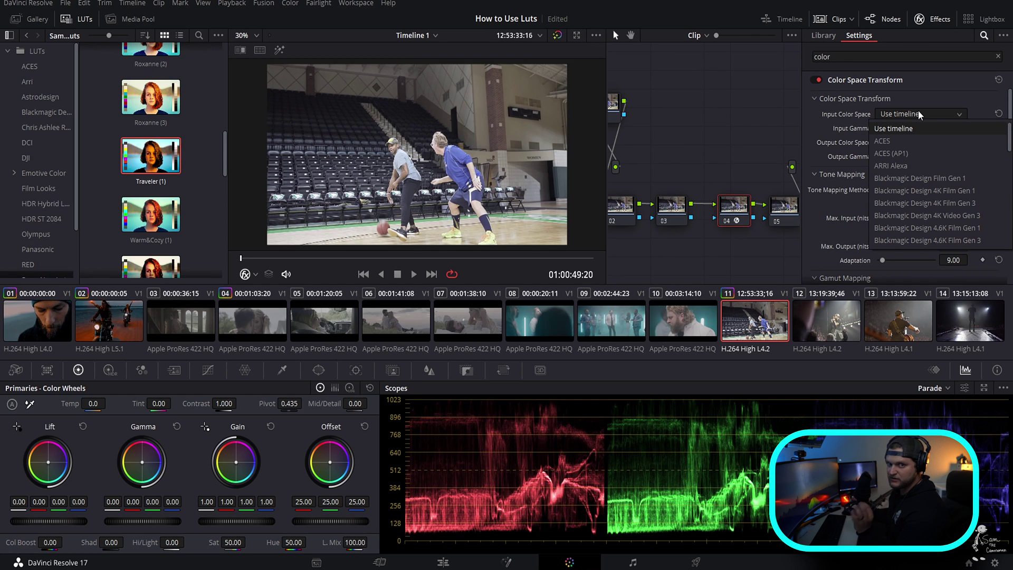
scroll(917, 161, "down", 10)
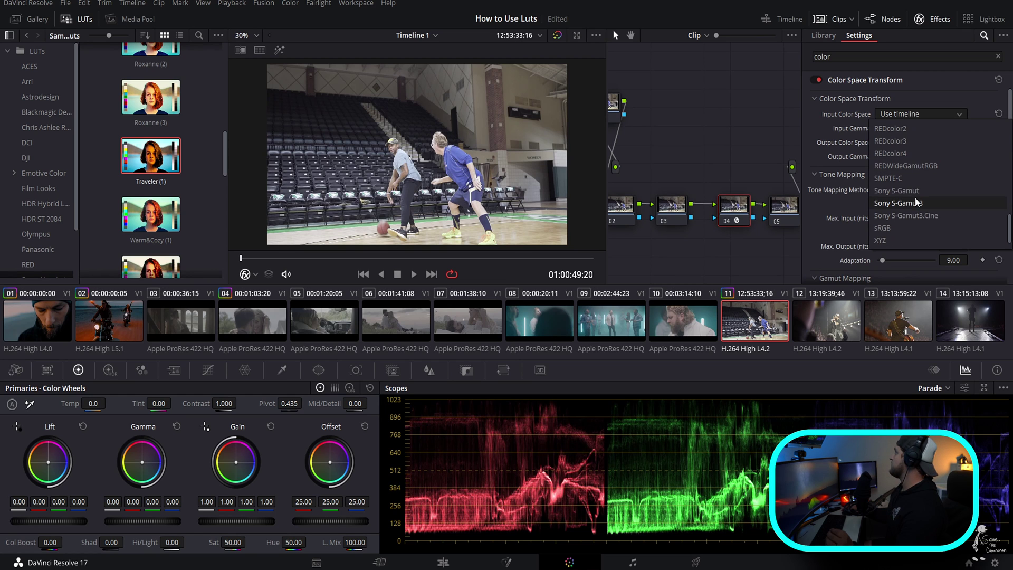
left_click(910, 201)
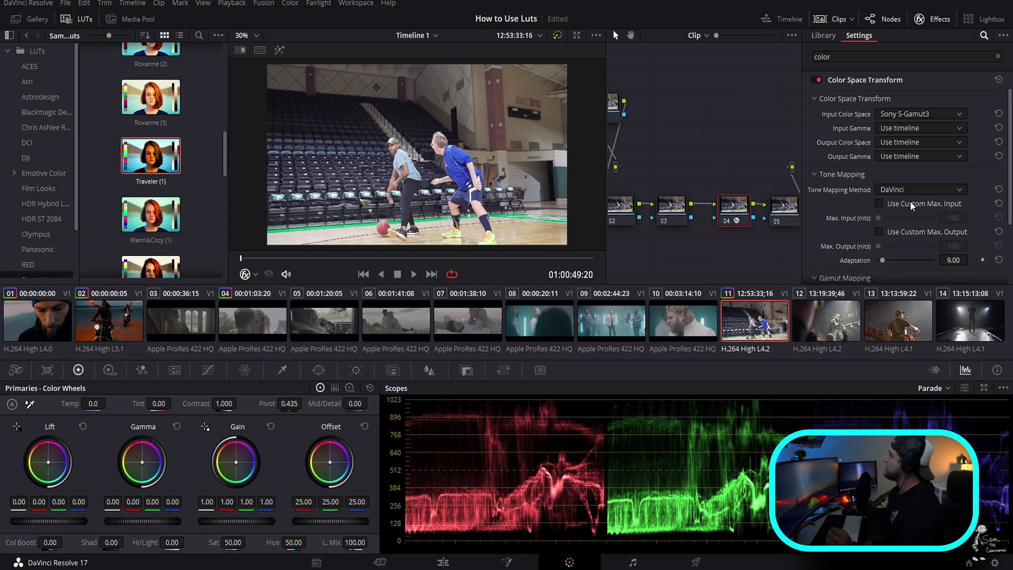
left_click(910, 131)
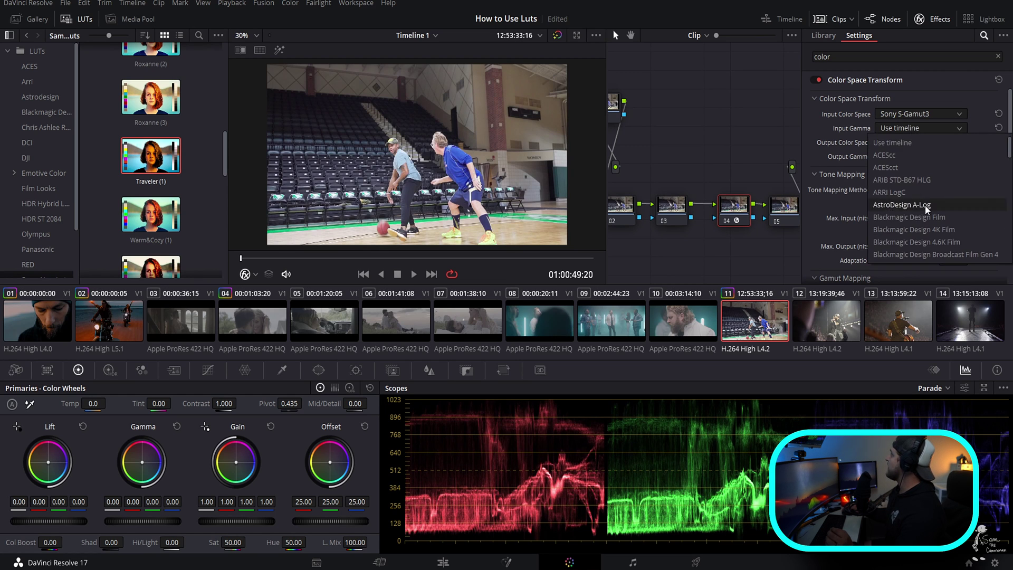
scroll(926, 206, "down", 4)
scroll(921, 206, "down", 5)
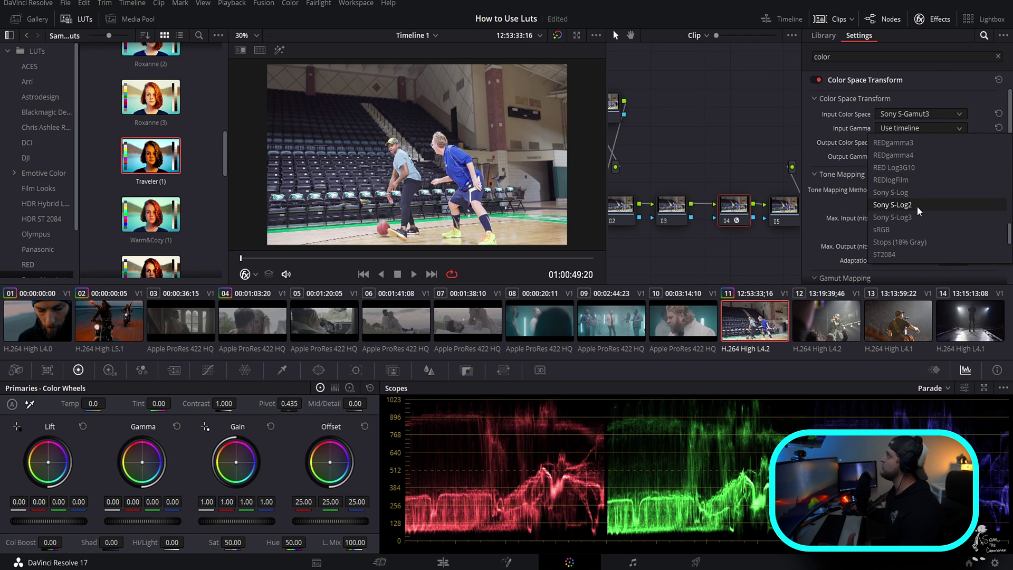
left_click(917, 194)
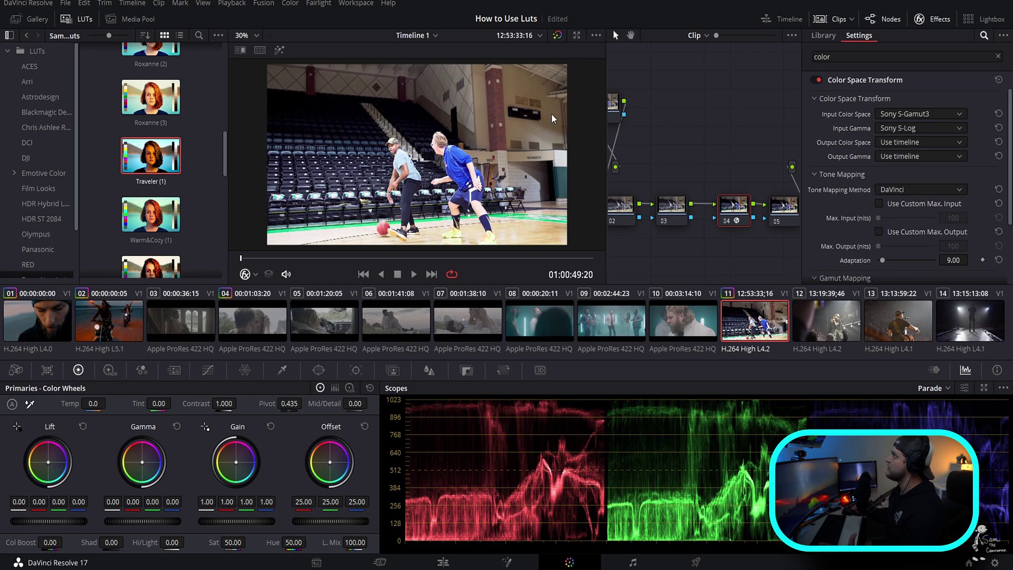
Set the transform's output to REDWideGamutRGB with RED Log3G10 gamma
left_click(881, 141)
scroll(908, 209, "down", 10)
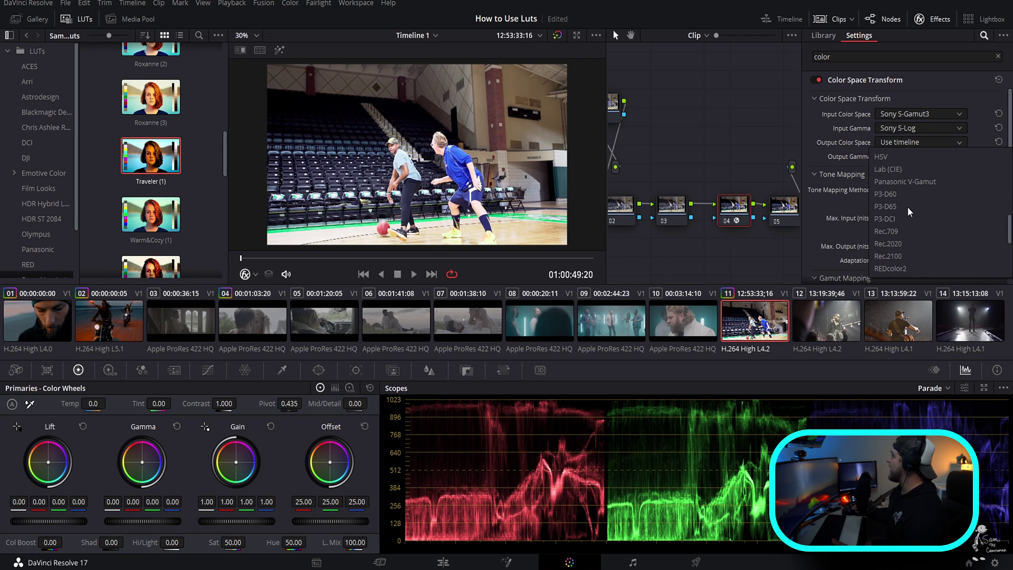
scroll(903, 236, "down", 2)
left_click(904, 232)
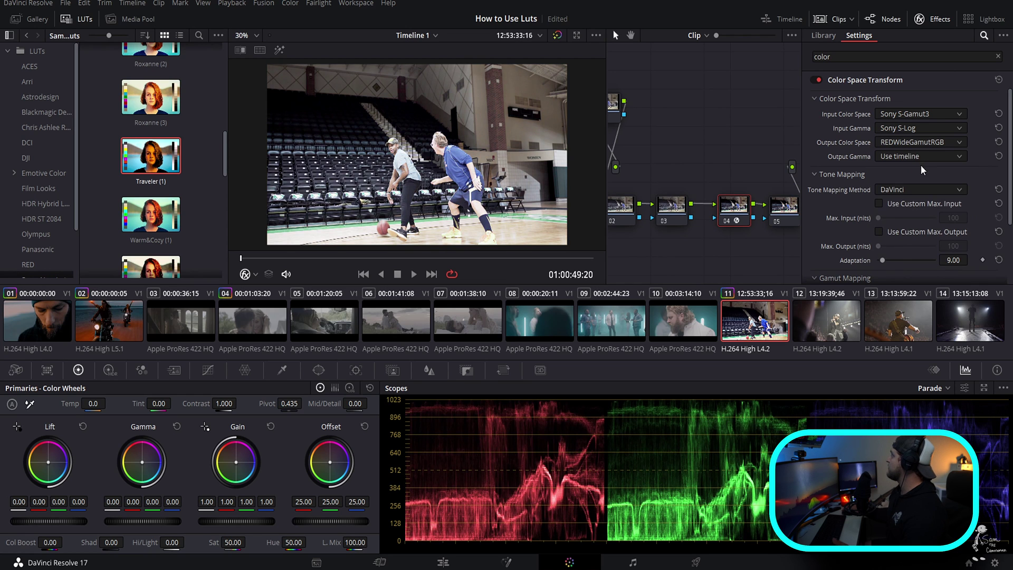
left_click(921, 157)
scroll(916, 241, "down", 5)
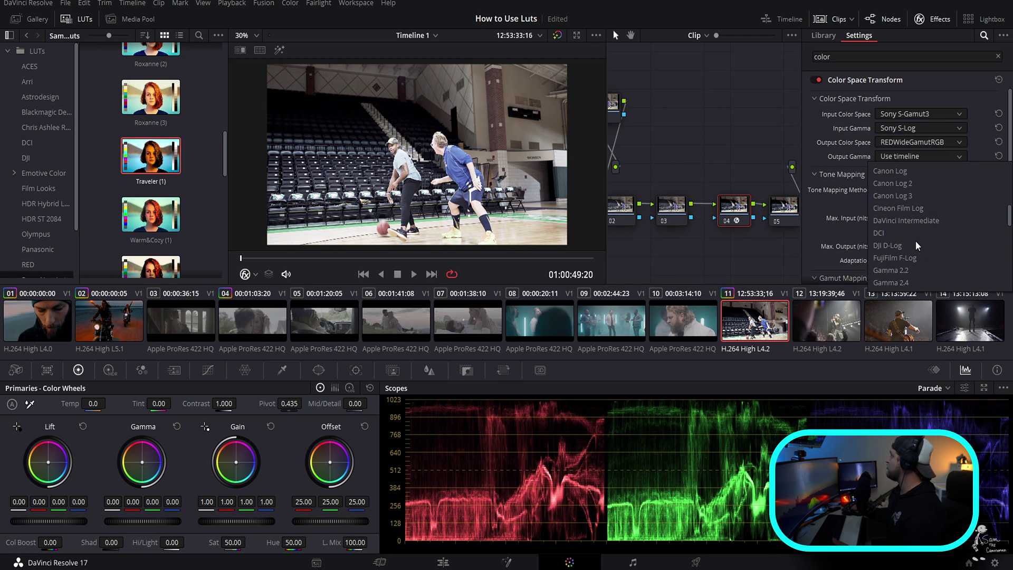
scroll(916, 241, "down", 6)
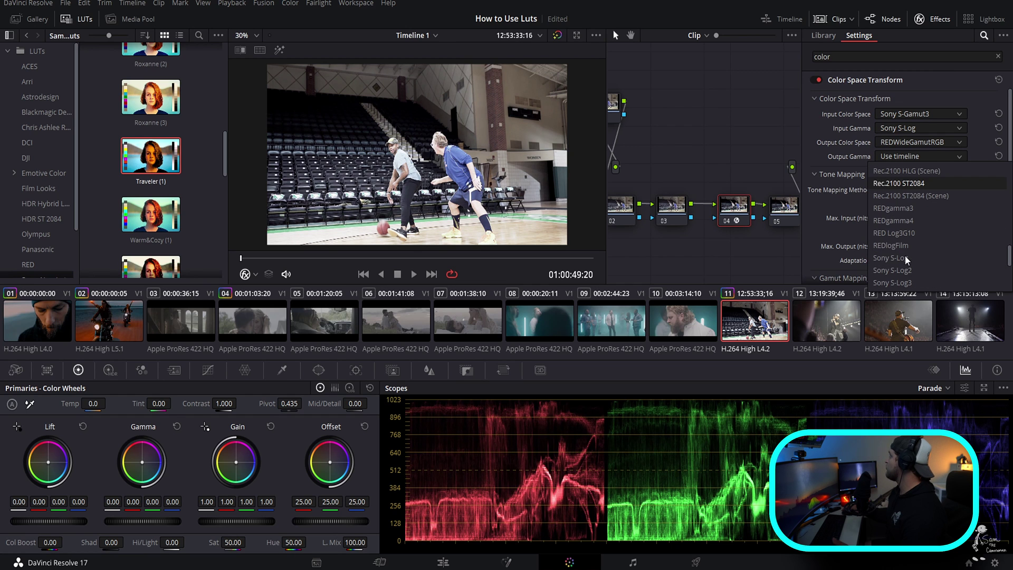
left_click(907, 242)
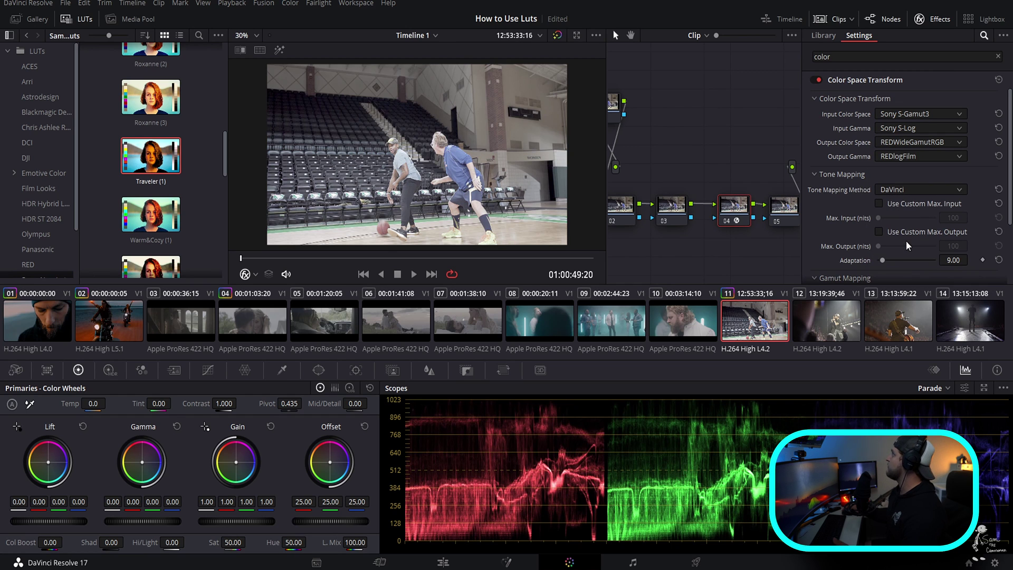
left_click(907, 159)
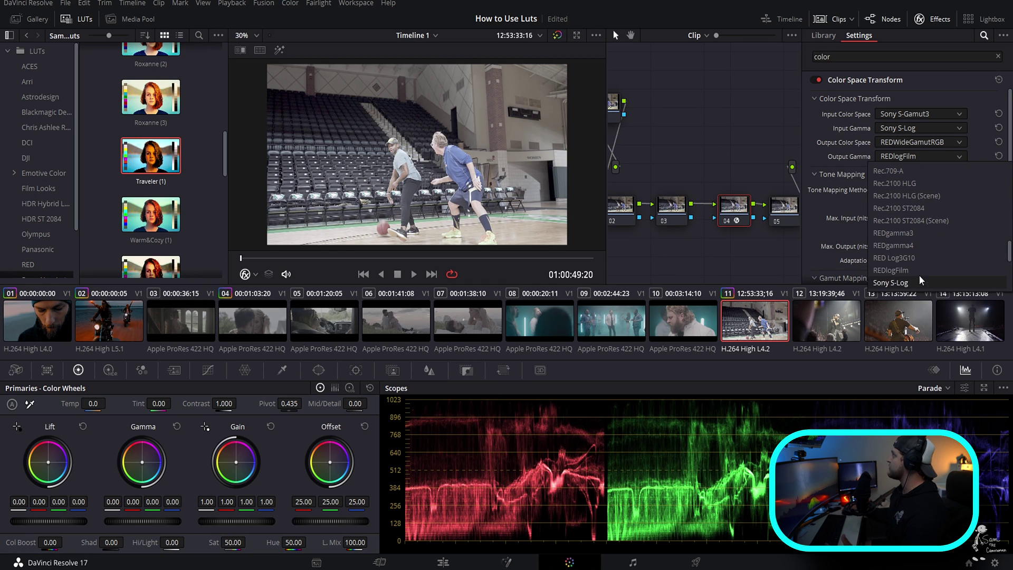
left_click(916, 258)
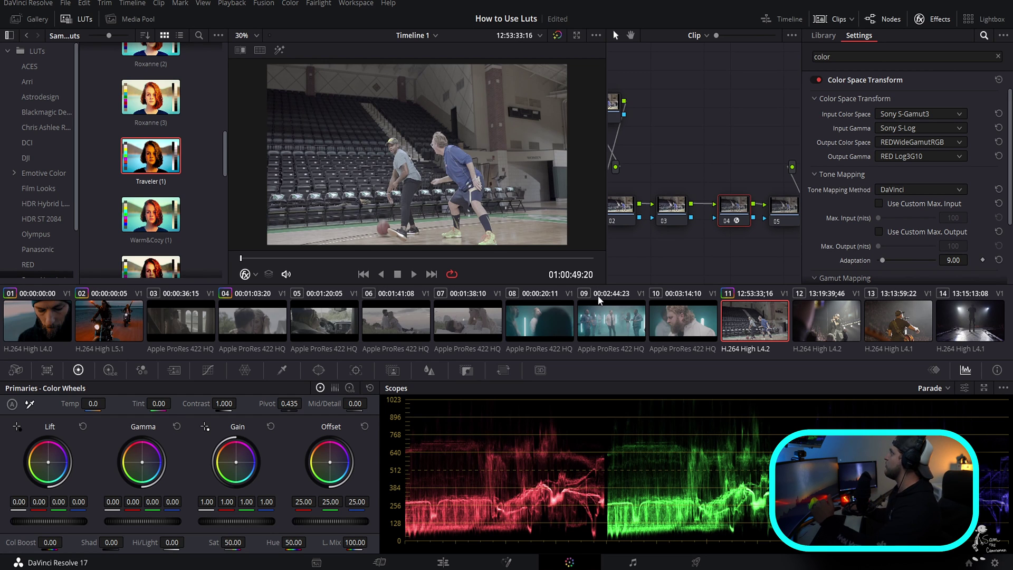
left_click(942, 23)
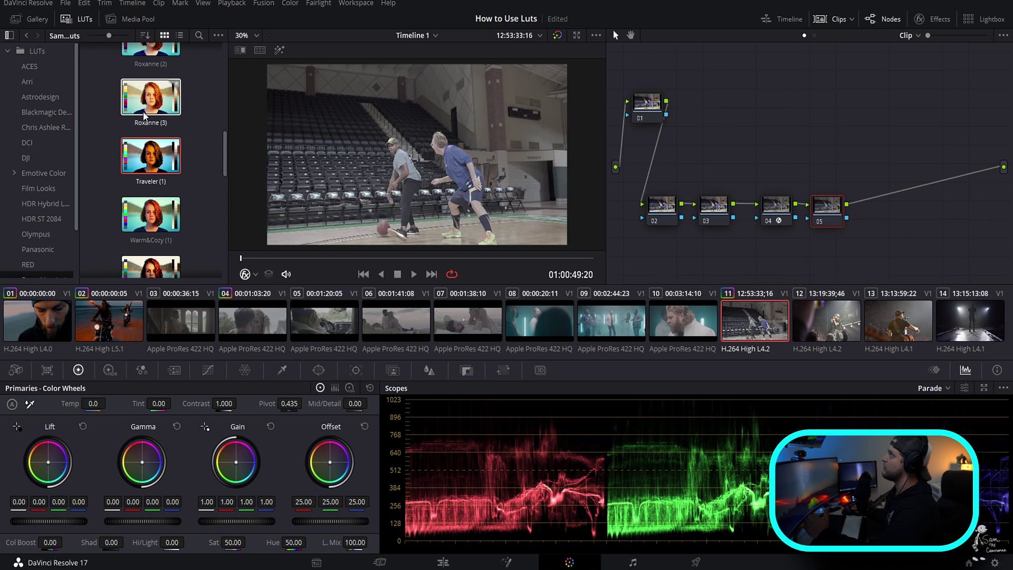
Apply the Roxanne (3) LUT to node 05 and set node 02 to lift -0.04, gamma 0.04, gain 0.77
left_click_drag(143, 105, 827, 211)
left_click(714, 221)
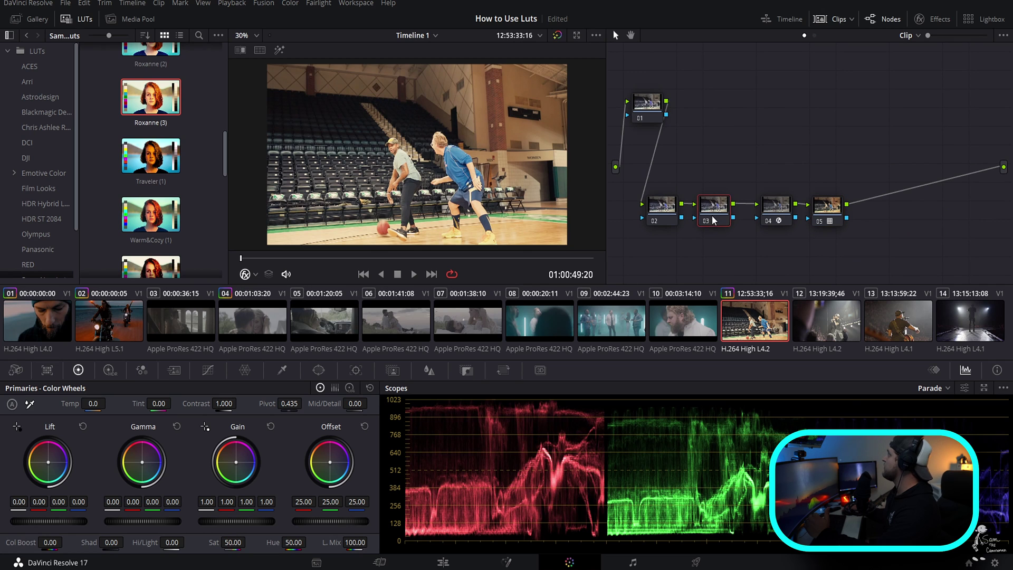
left_click(654, 220)
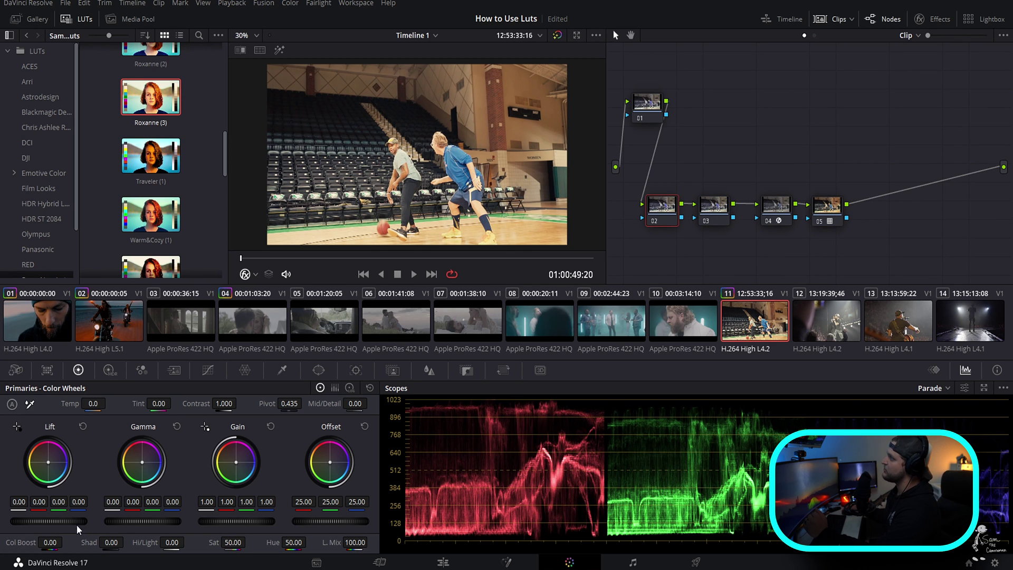
left_click_drag(49, 521, 191, 520)
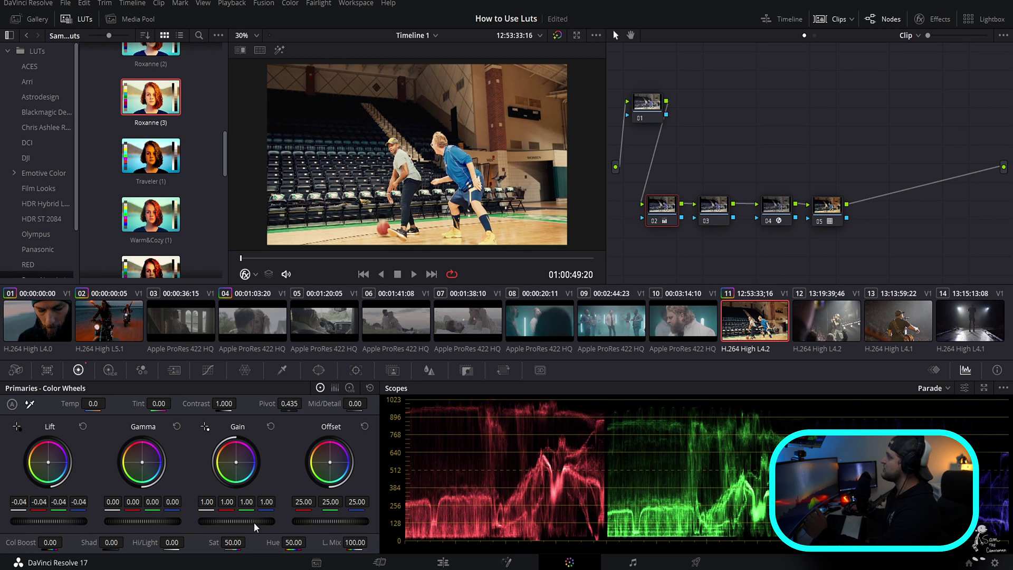
left_click_drag(255, 523, 240, 523)
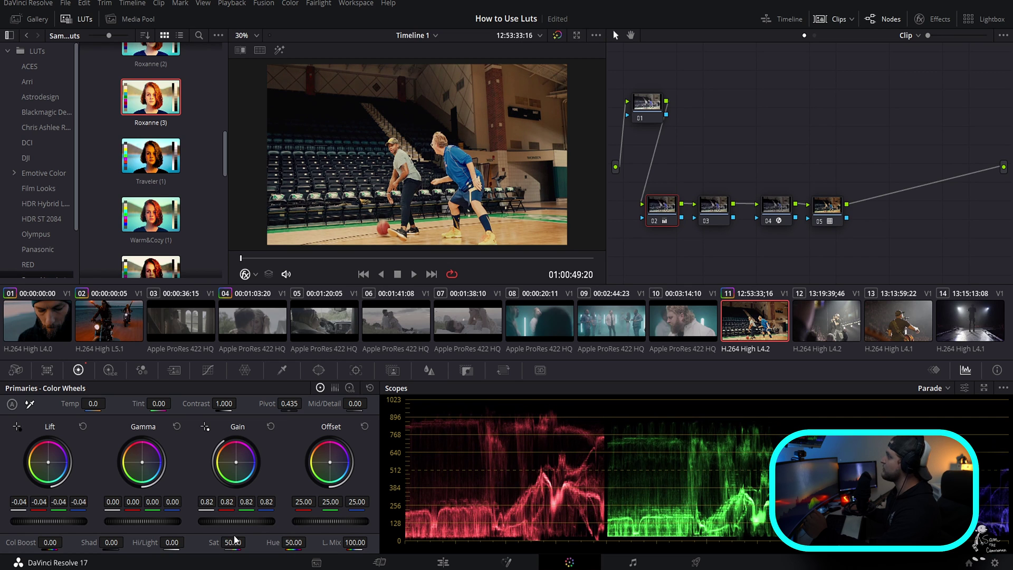
left_click_drag(161, 526, 229, 527)
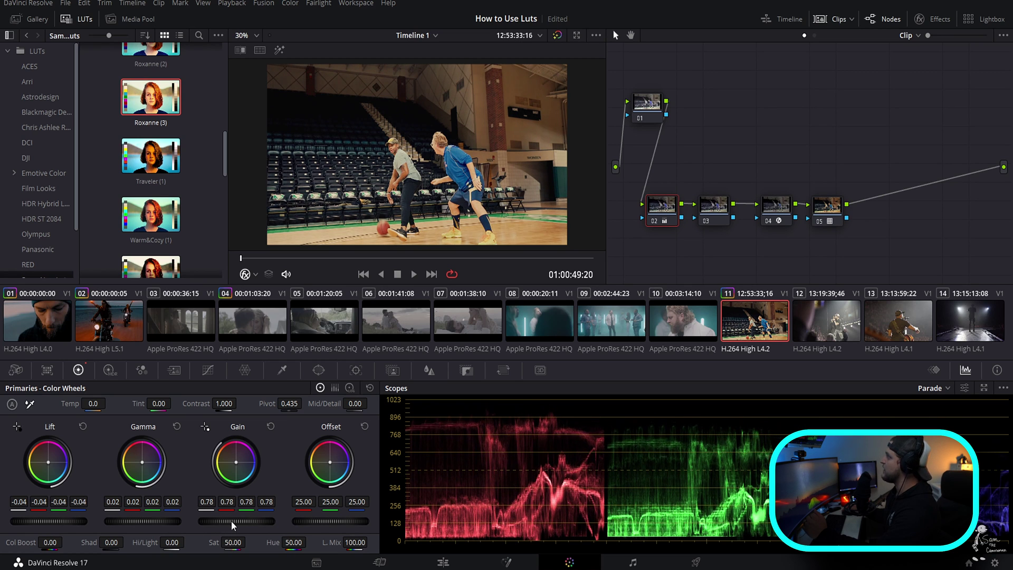
left_click_drag(166, 527, 182, 526)
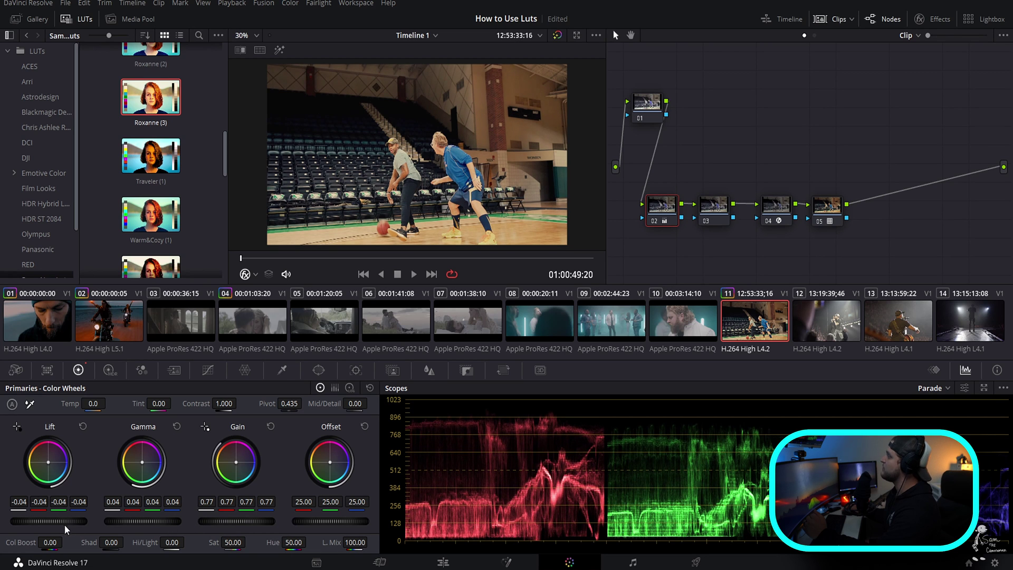
Raise node 03 saturation to 65.20 and compare the ungraded image against the grade
left_click(718, 220)
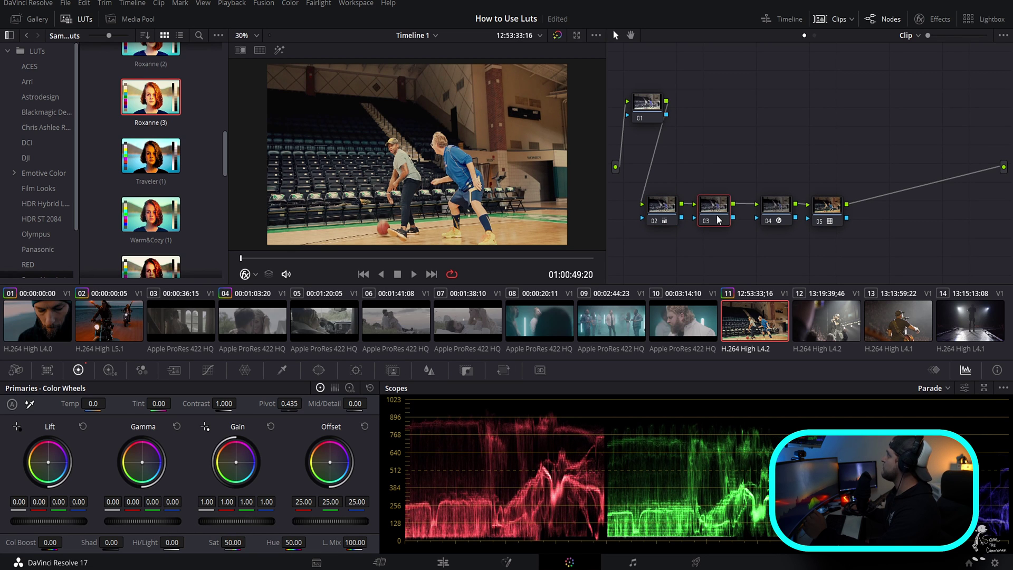
left_click_drag(249, 542, 249, 542)
scroll(436, 119, "down", 1)
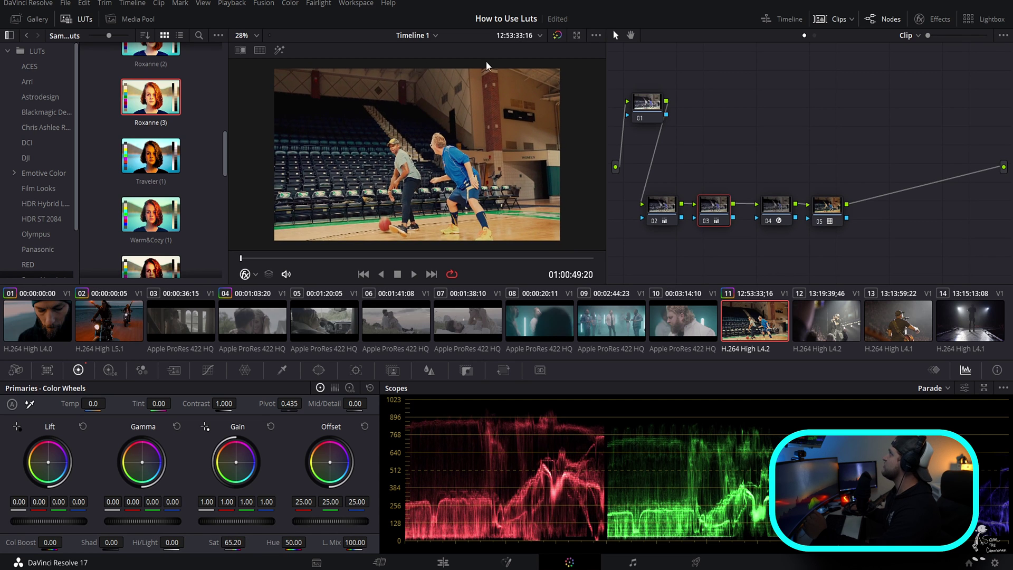
left_click(557, 36)
left_click(557, 36)
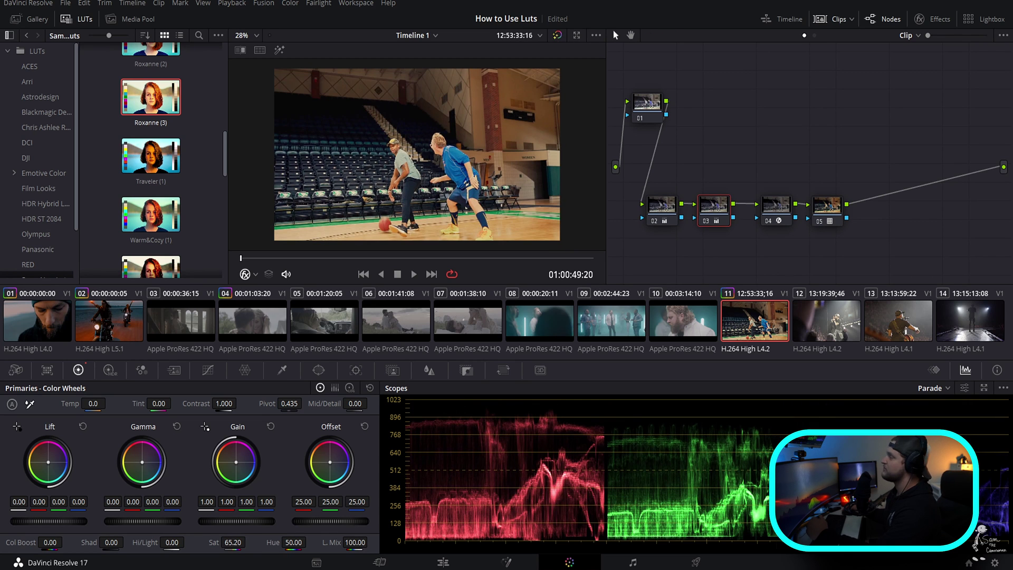